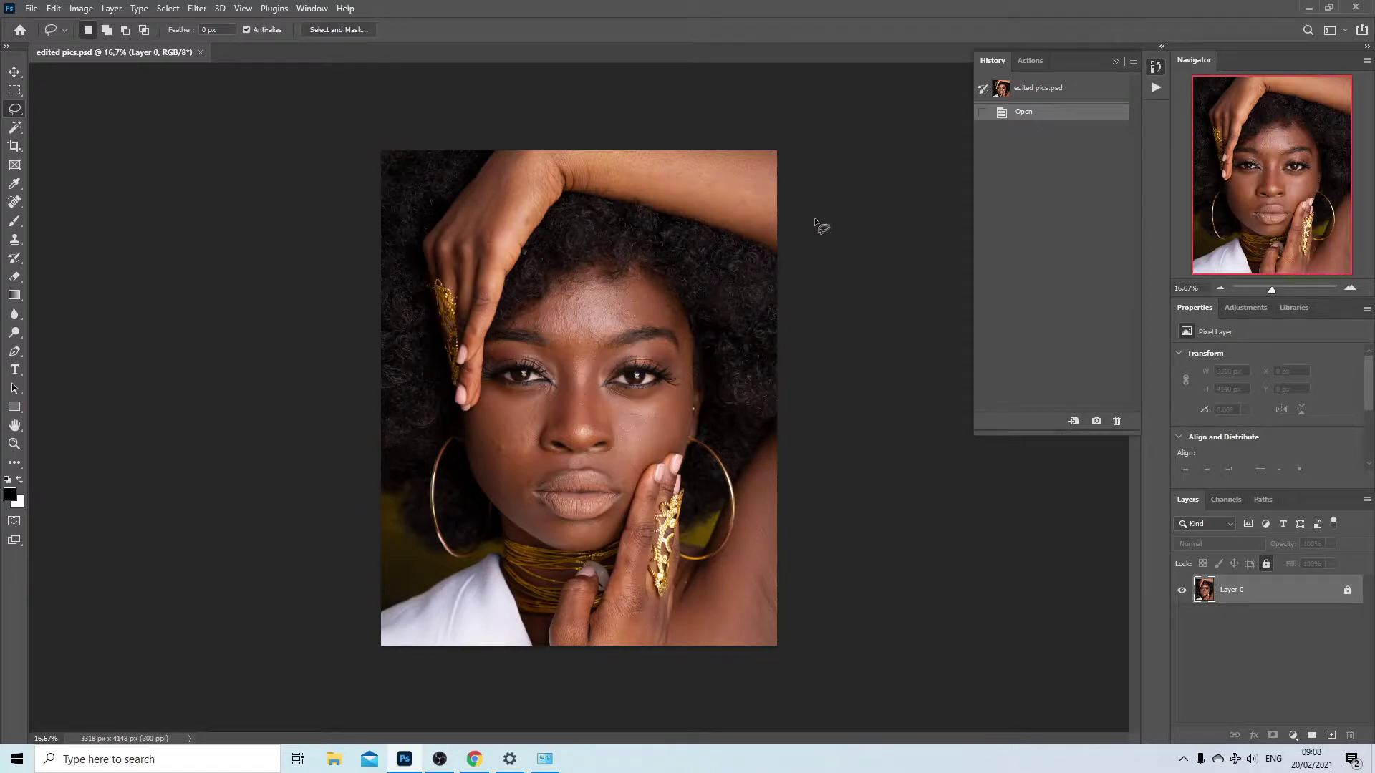
# - Run the myFrequency_seperation action with a Gaussian Blur radius of 8 pixels and expand the resulting layer group
pyautogui.click(1032, 62)
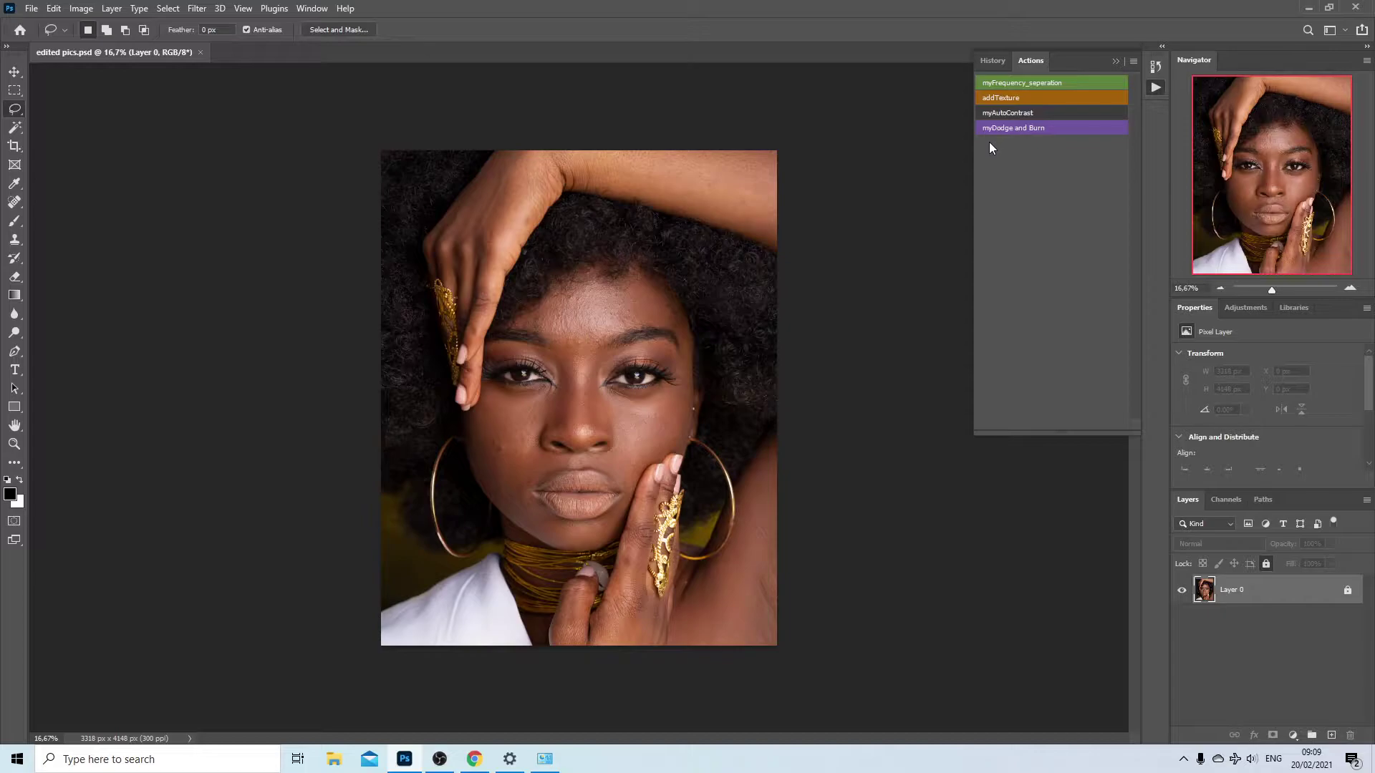
pyautogui.click(1010, 81)
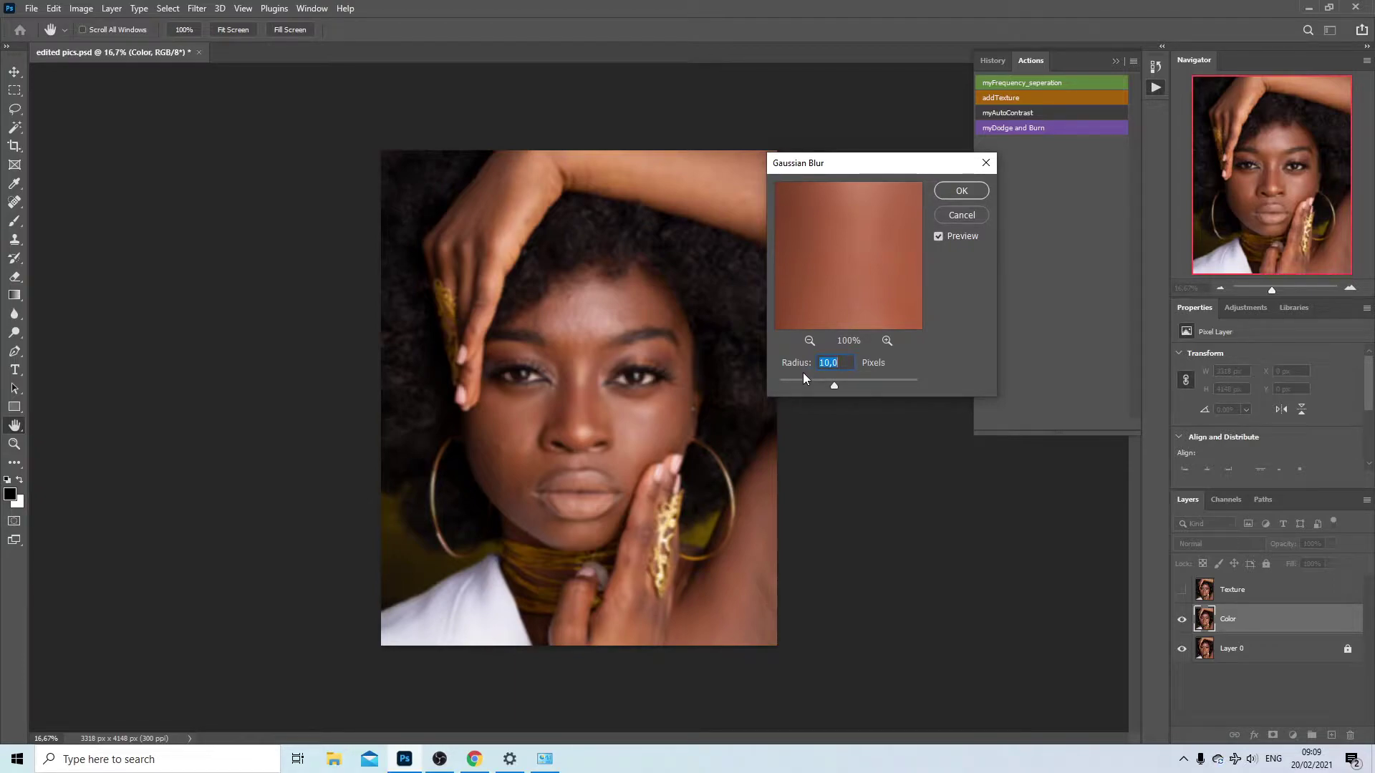
pyautogui.write('8')
pyautogui.press('Return')
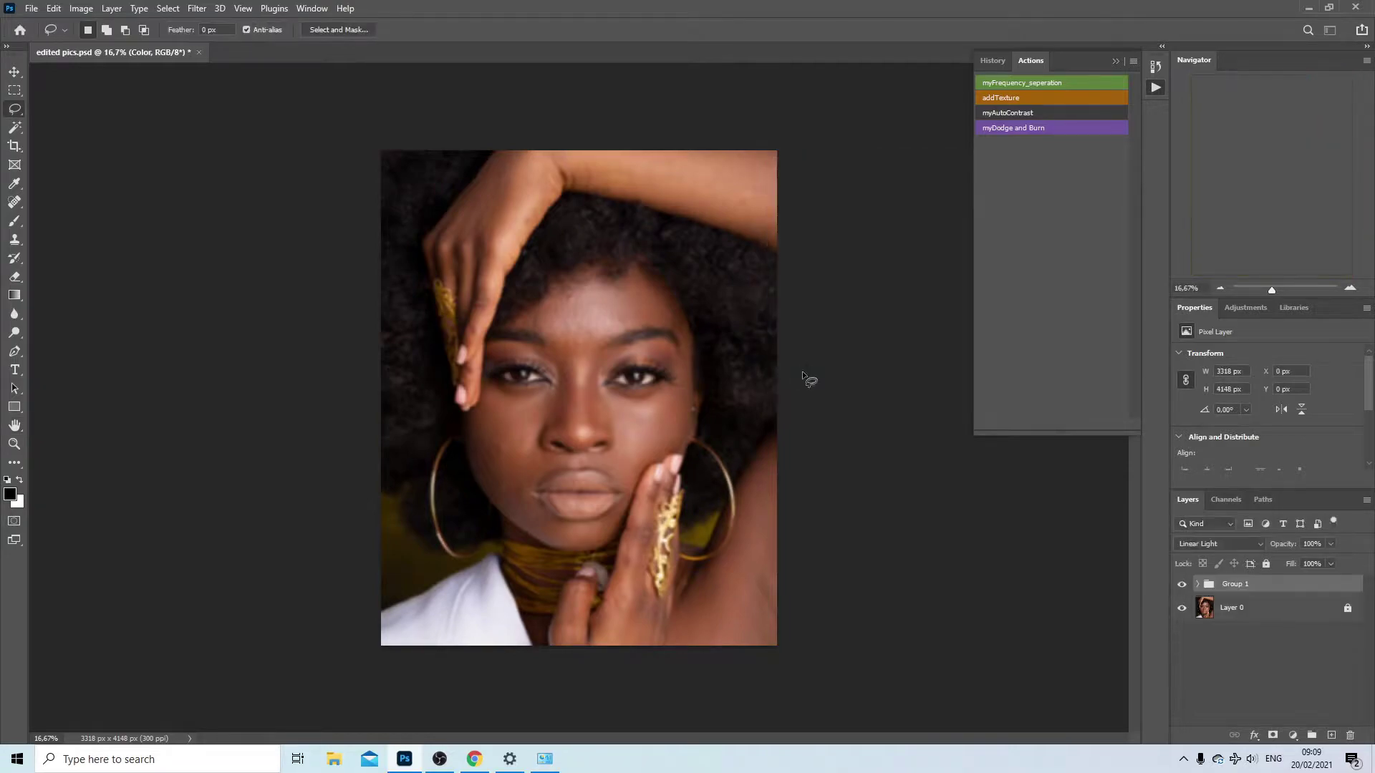
pyautogui.click(1198, 585)
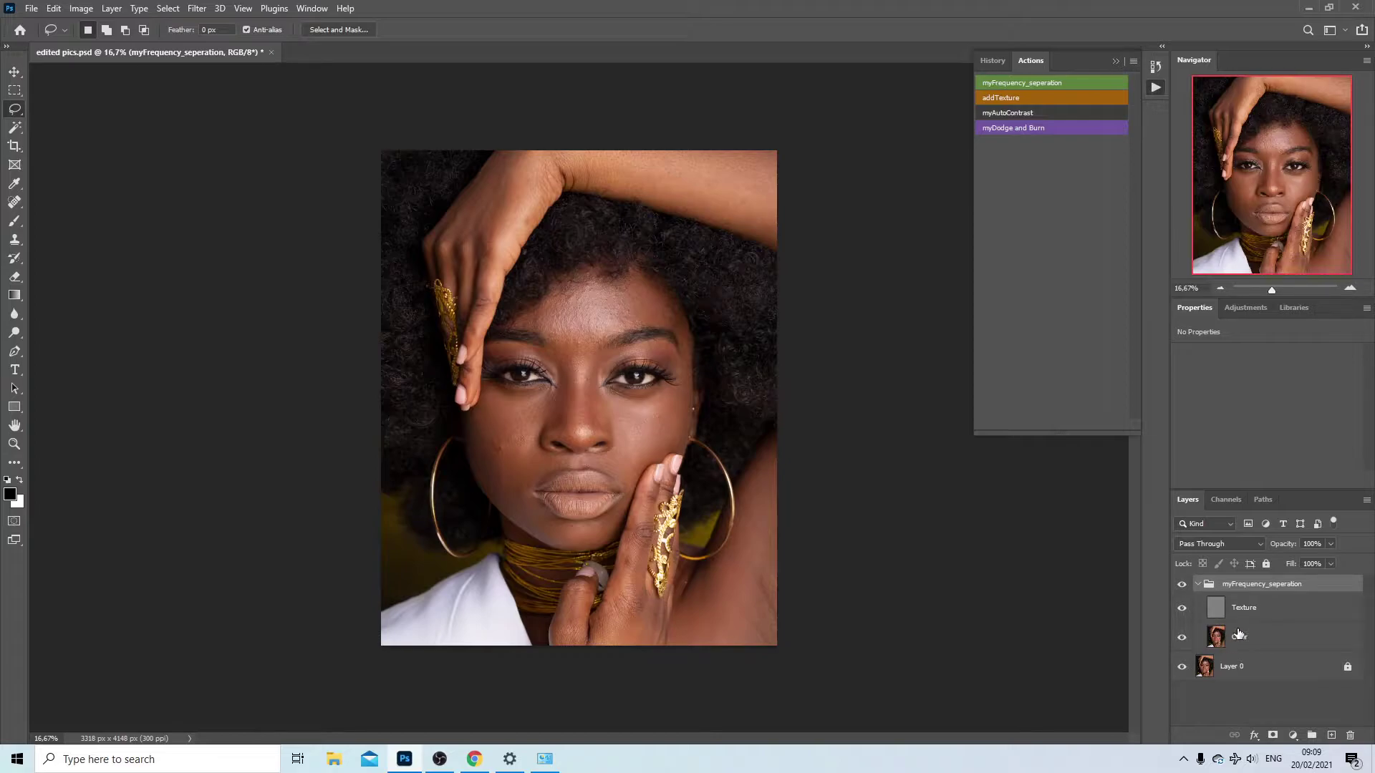
# - Inspect what the Texture and Color layers each contribute to the portrait by toggling layer visibility, then show all layers again
pyautogui.click(1181, 667)
pyautogui.click(1181, 608)
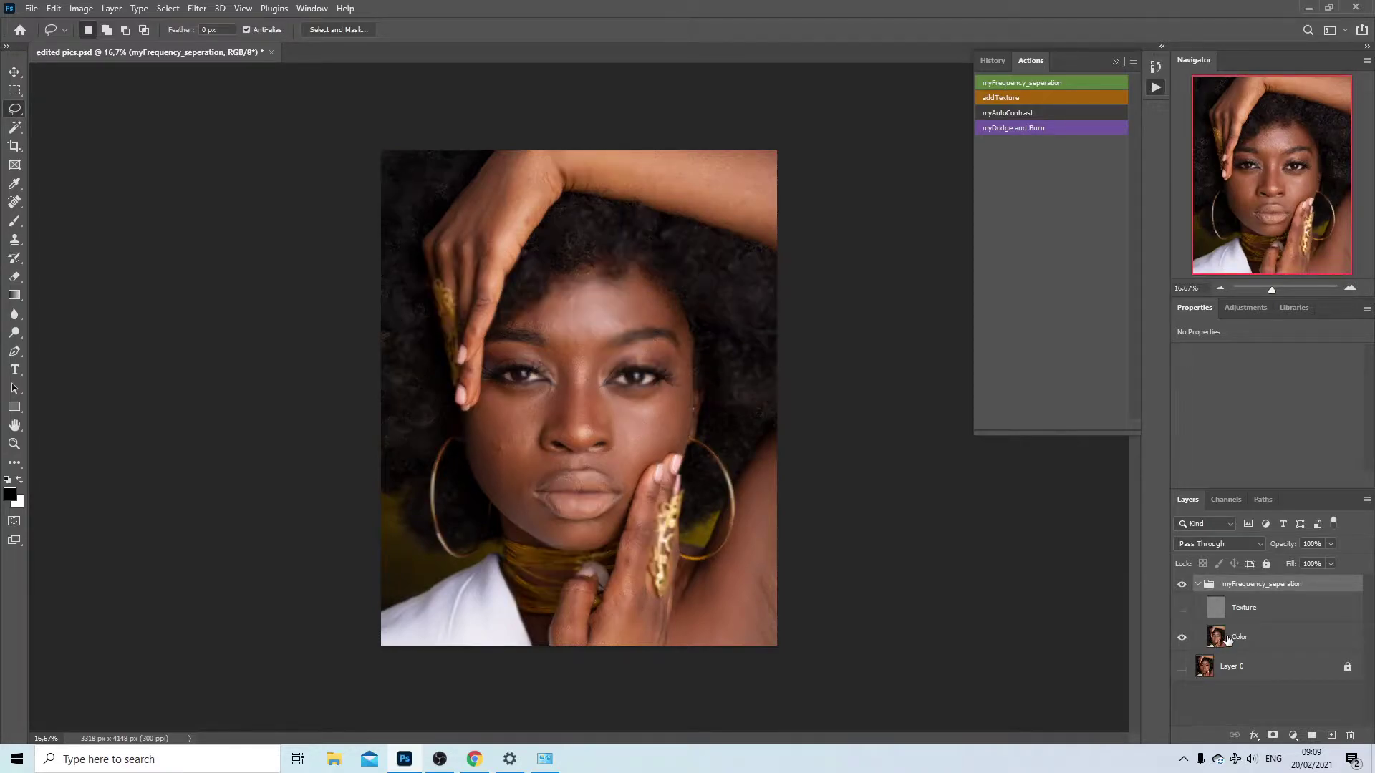
pyautogui.press('z')
pyautogui.click(600, 411)
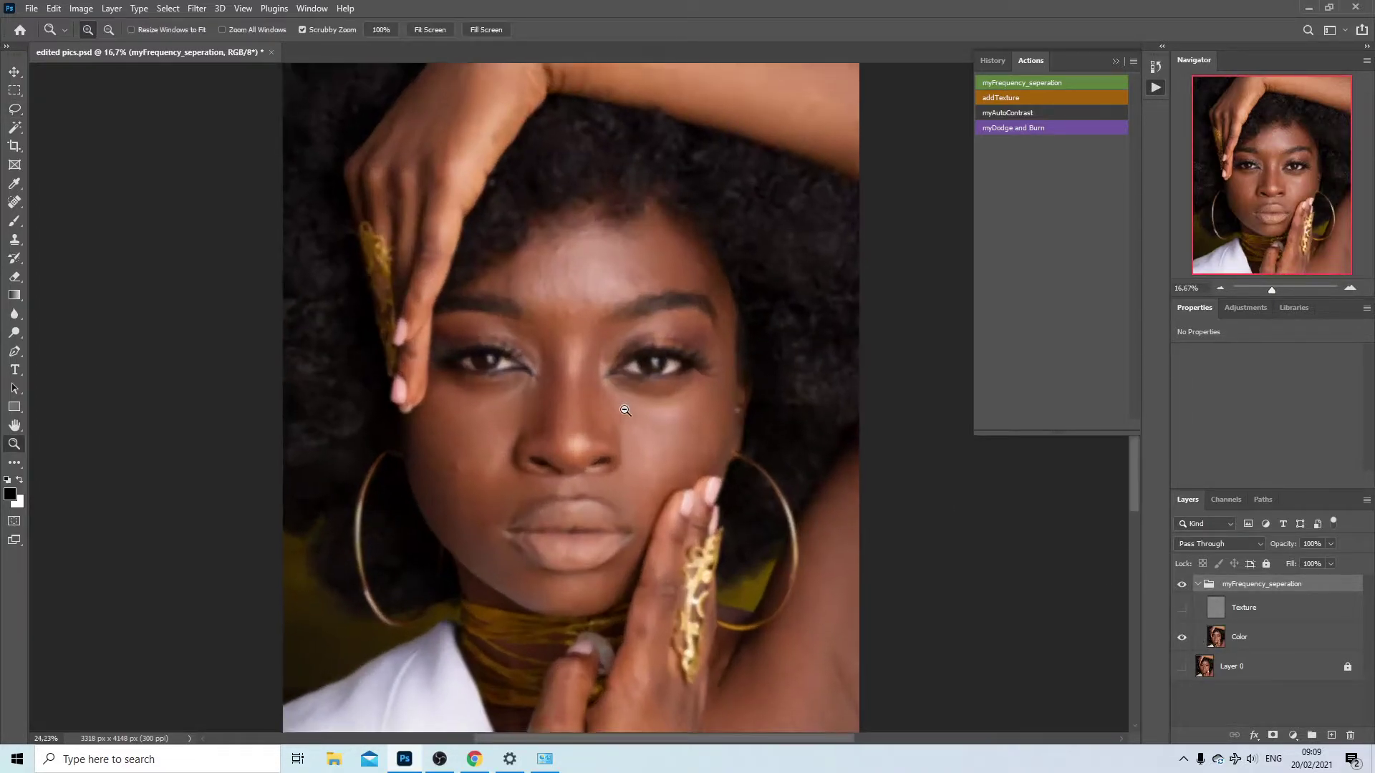
pyautogui.click(15, 71)
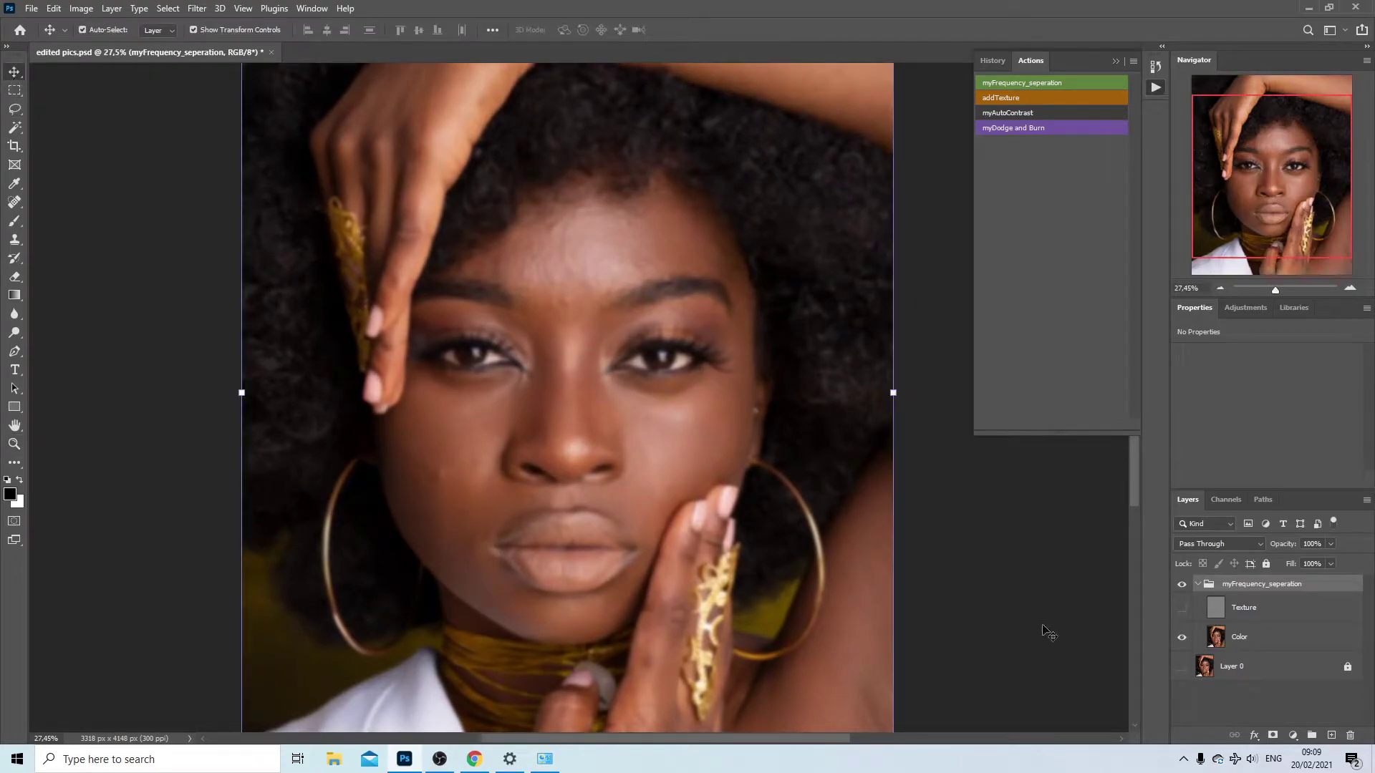
pyautogui.click(1182, 608)
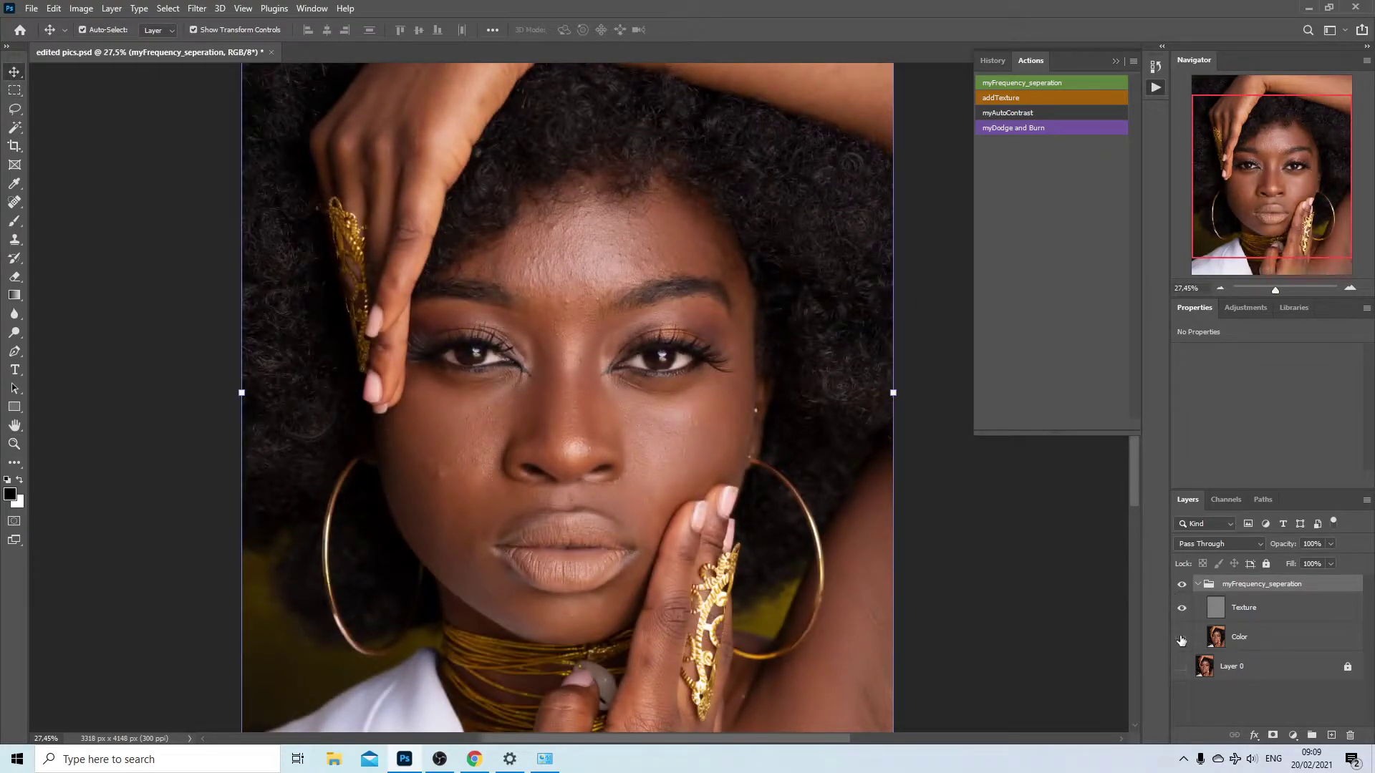
pyautogui.click(1182, 638)
pyautogui.click(1182, 637)
pyautogui.click(1181, 666)
# - Outline the forehead on the Color layer using the Lasso tool with a 15 px feather
pyautogui.click(1266, 644)
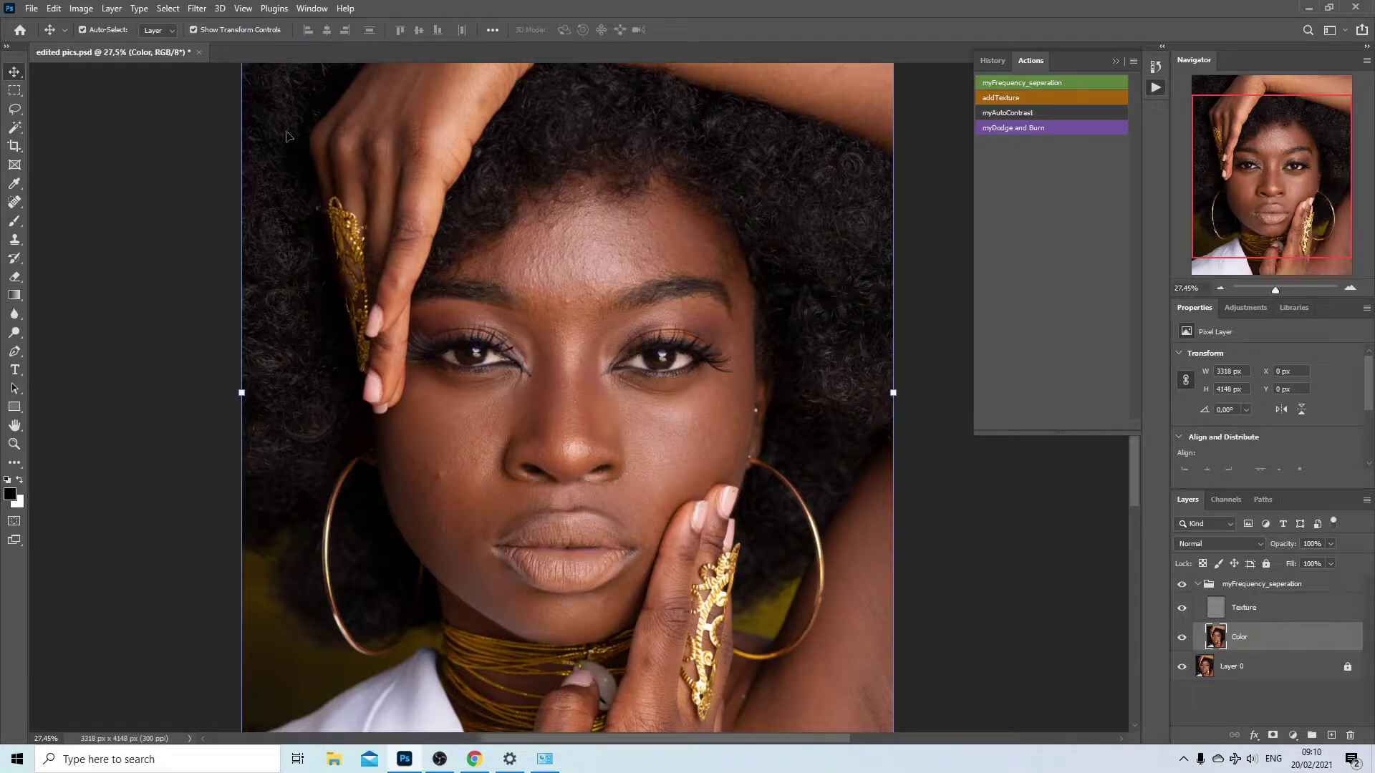
pyautogui.click(14, 109)
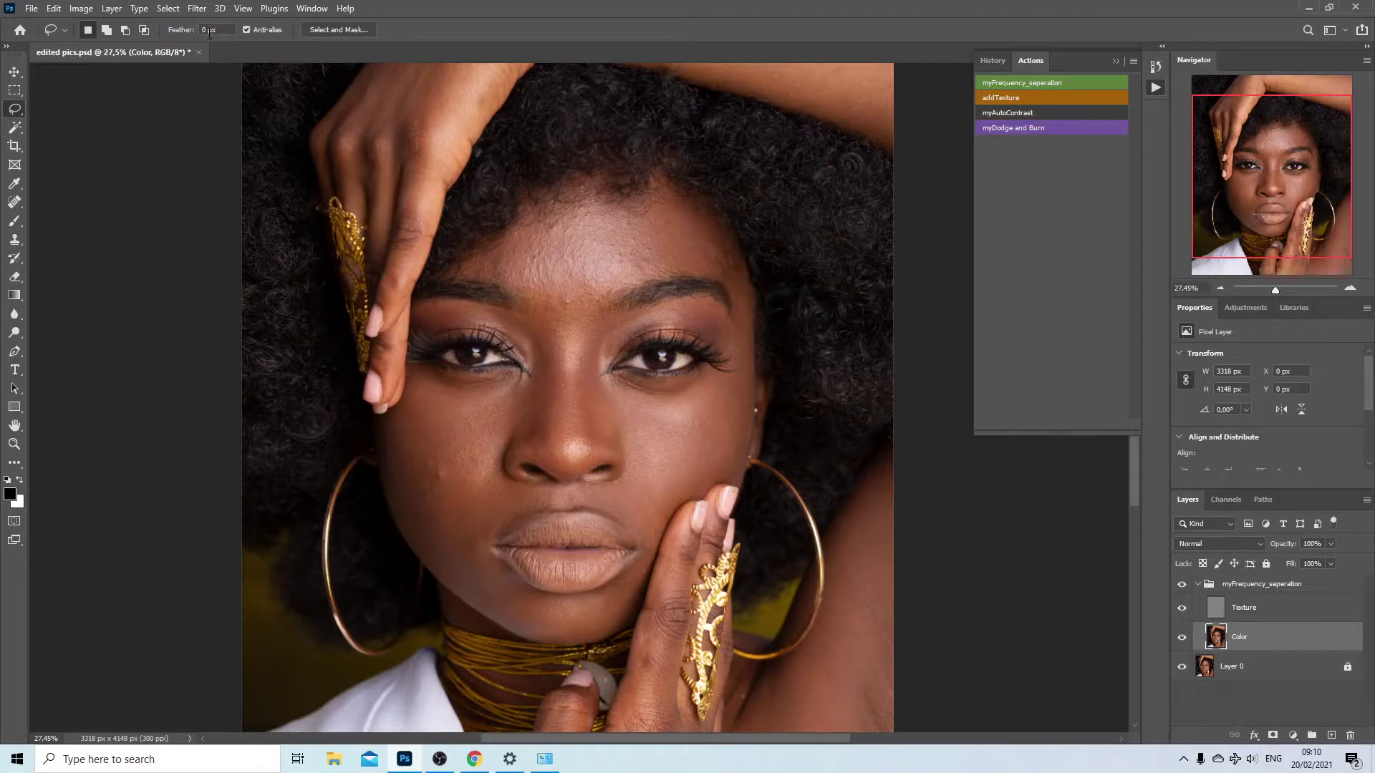
pyautogui.moveTo(226, 29); pyautogui.dragTo(159, 29)
pyautogui.write('15')
pyautogui.press('Return')
pyautogui.moveTo(547, 287); pyautogui.dragTo(513, 279)
pyautogui.moveTo(526, 231)
pyautogui.mouseDown()
pyautogui.moveTo(586, 199)
pyautogui.moveTo(627, 212)
pyautogui.moveTo(676, 202)
pyautogui.moveTo(722, 274)
pyautogui.mouseUp()
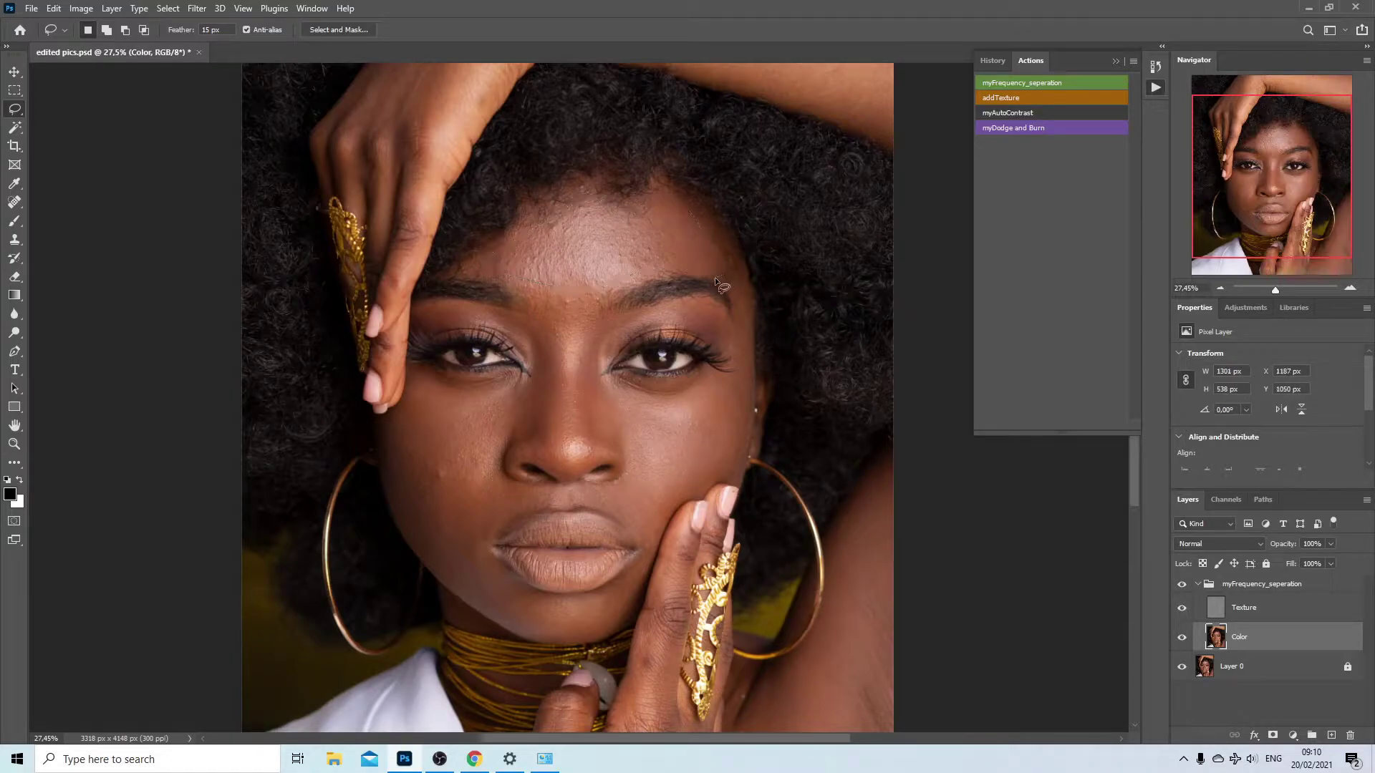
# - Apply a Gaussian Blur with a 40-pixel radius to the forehead selection and deselect it
pyautogui.click(197, 8)
pyautogui.moveTo(242, 195)
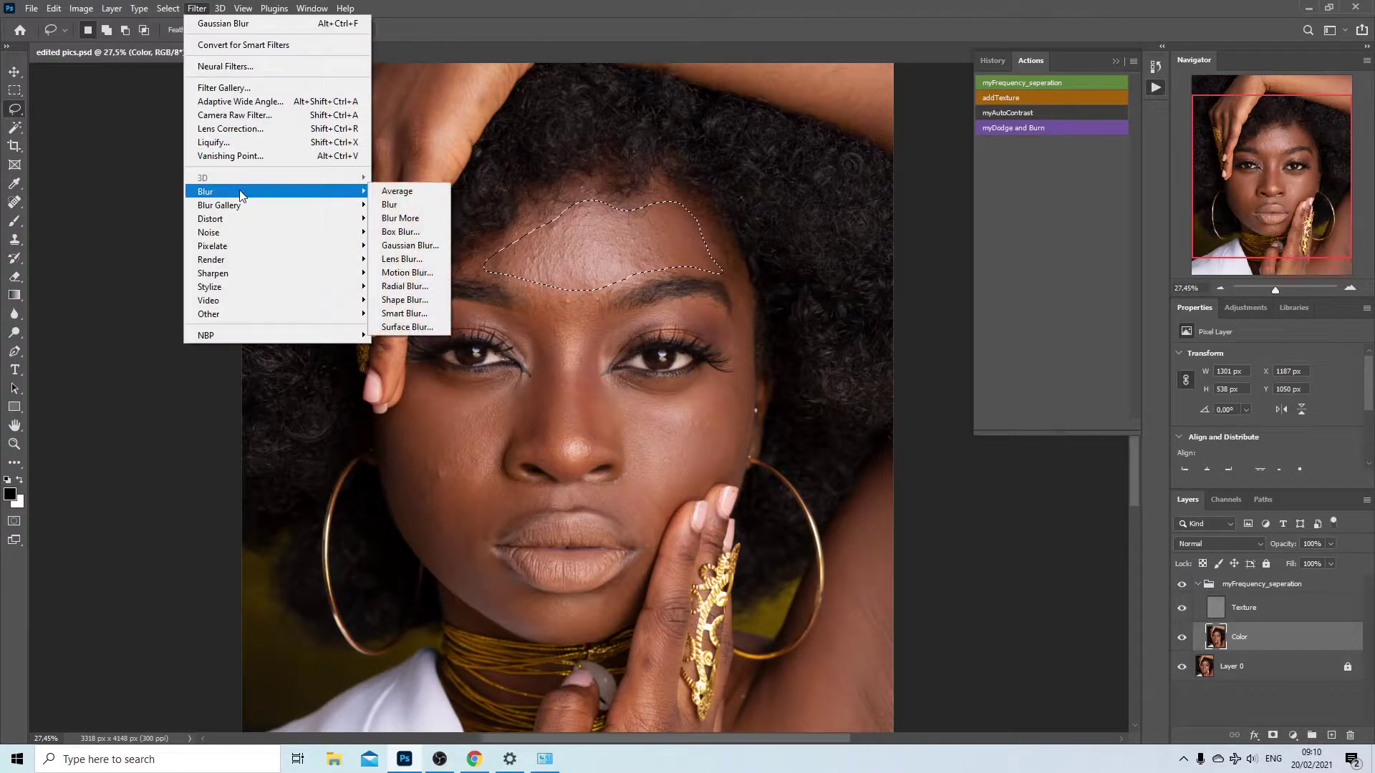
pyautogui.click(409, 245)
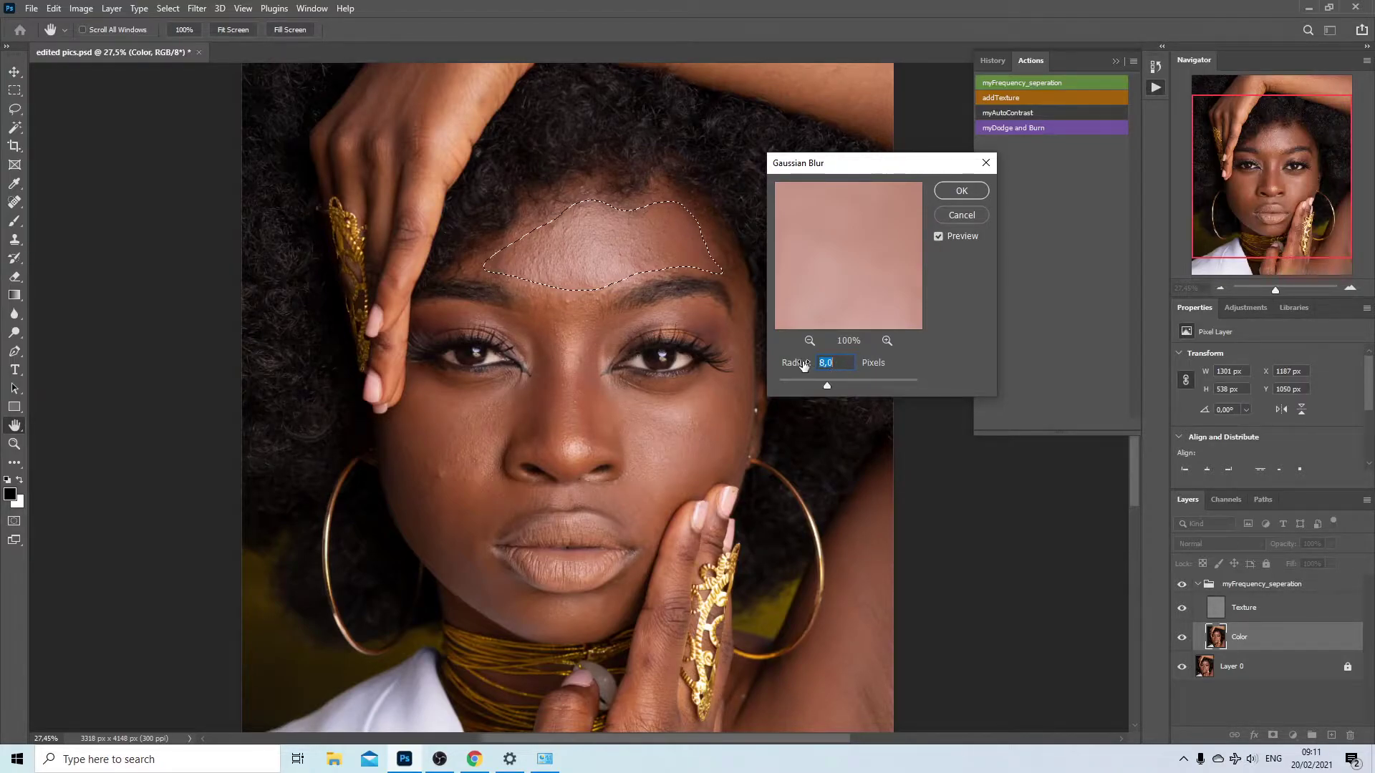
pyautogui.write('40')
pyautogui.click(956, 192)
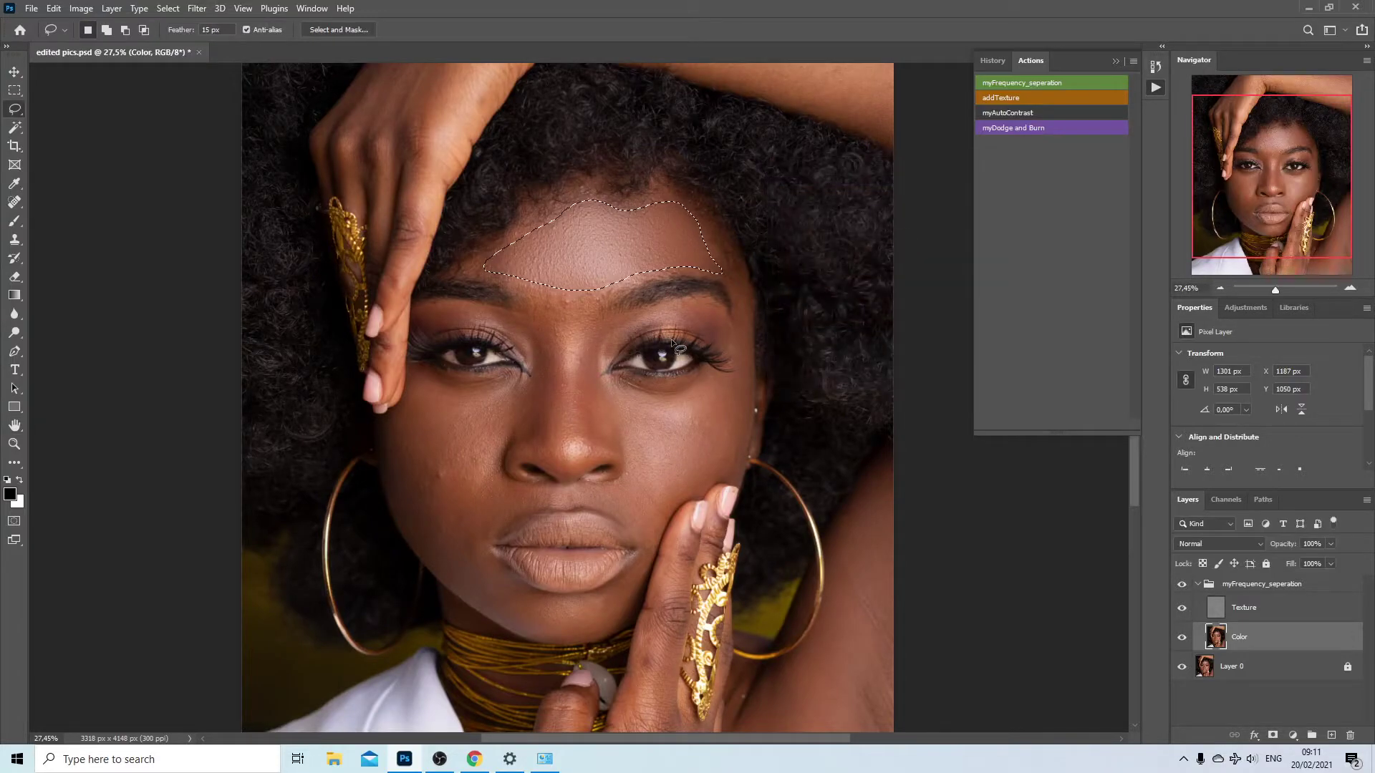
pyautogui.hotkey('ctrl', 'd')
# - Lasso the cheek above the fingers of the lower hand, repeat the last Gaussian Blur on it, and deselect
pyautogui.moveTo(743, 364); pyautogui.dragTo(732, 482)
pyautogui.moveTo(634, 471); pyautogui.dragTo(634, 469)
pyautogui.click(197, 9)
pyautogui.click(249, 24)
pyautogui.hotkey('ctrl', 'd')
# - Lasso the cheek below the raised hand's fingertips, repeat the Gaussian Blur on it, and clear the selection
pyautogui.moveTo(386, 490)
pyautogui.mouseDown()
pyautogui.moveTo(385, 430)
pyautogui.moveTo(412, 403)
pyautogui.mouseUp()
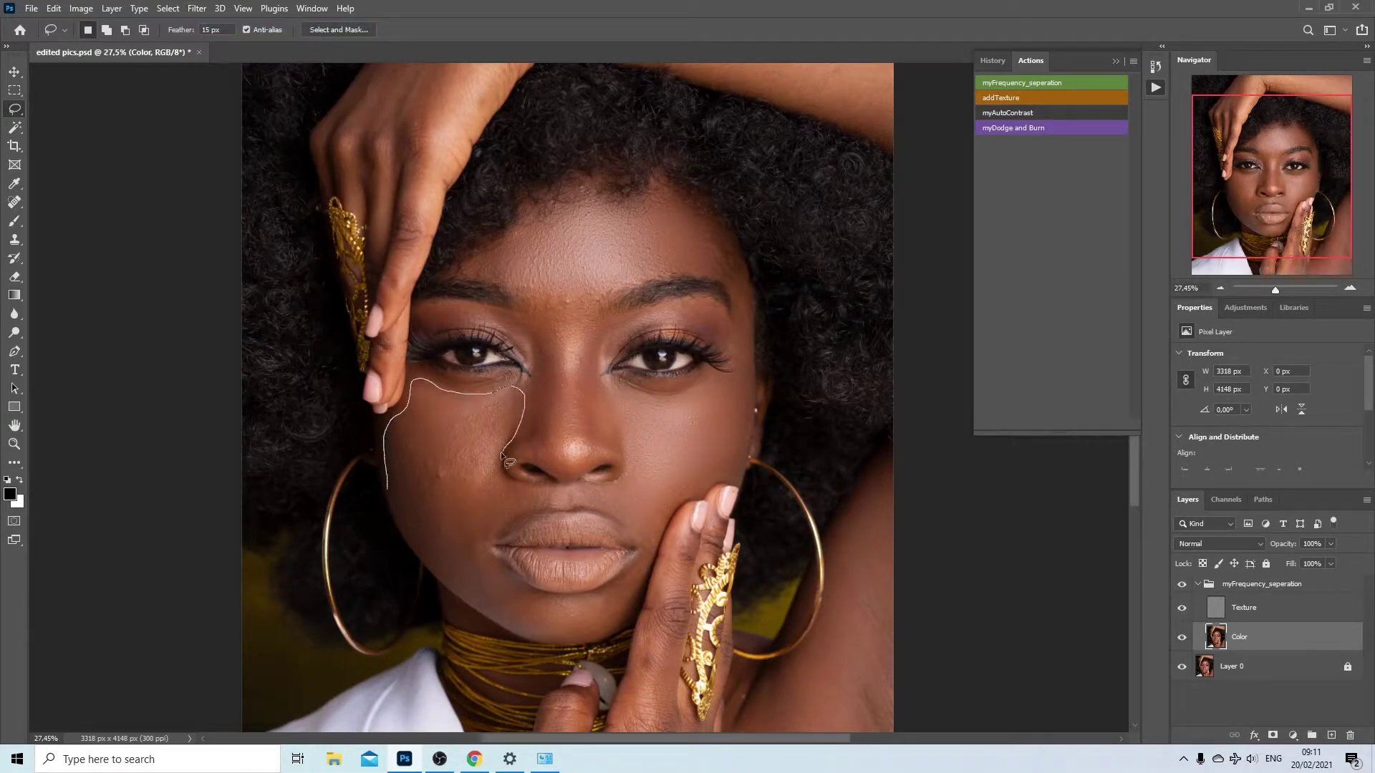
pyautogui.moveTo(513, 514)
pyautogui.mouseDown()
pyautogui.moveTo(487, 547)
pyautogui.moveTo(492, 604)
pyautogui.moveTo(450, 592)
pyautogui.moveTo(422, 553)
pyautogui.mouseUp()
pyautogui.rightClick(420, 471)
pyautogui.click(459, 686)
pyautogui.hotkey('ctrl', 'd')
# - Lasso the side of the nose next to the lower hand's cheek and subtract the part overlapping the eye
pyautogui.press('z')
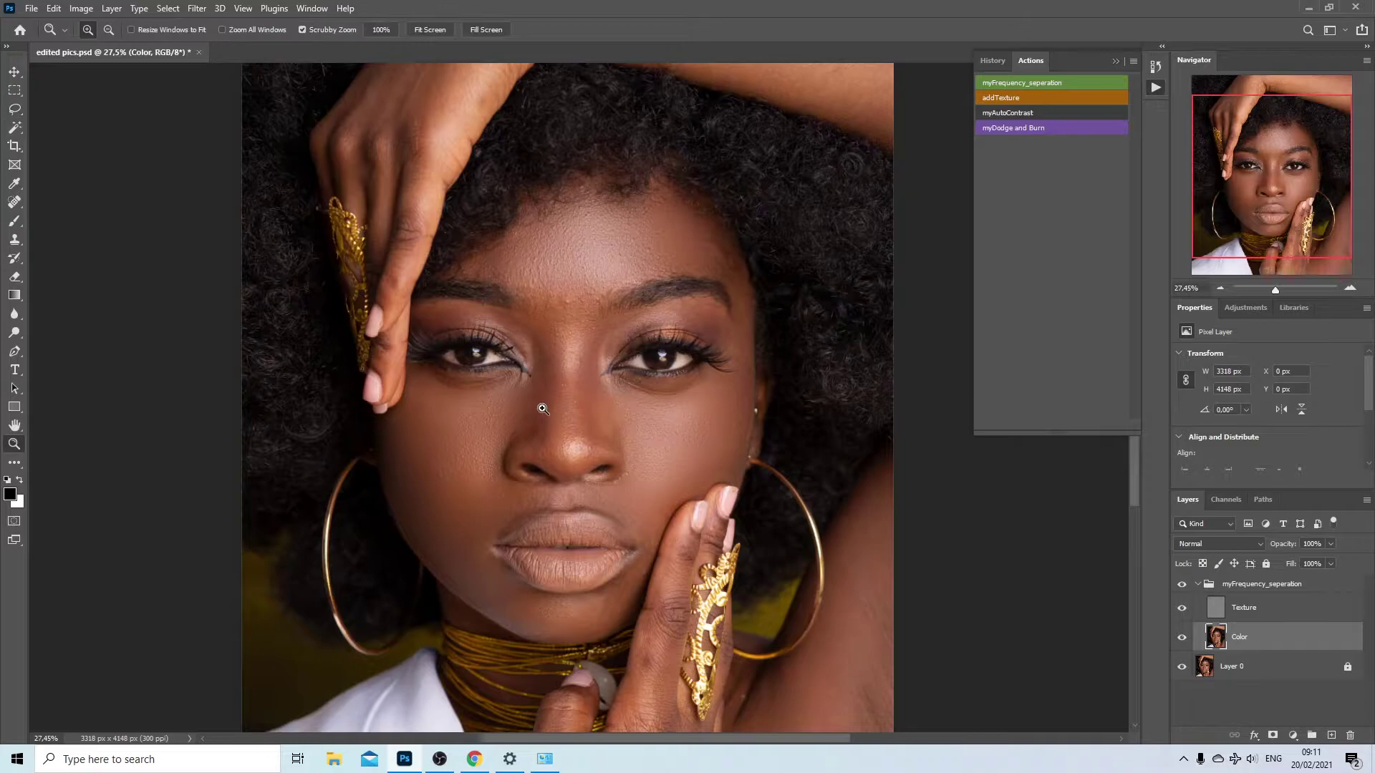
pyautogui.moveTo(544, 402); pyautogui.dragTo(565, 404)
pyautogui.click(15, 109)
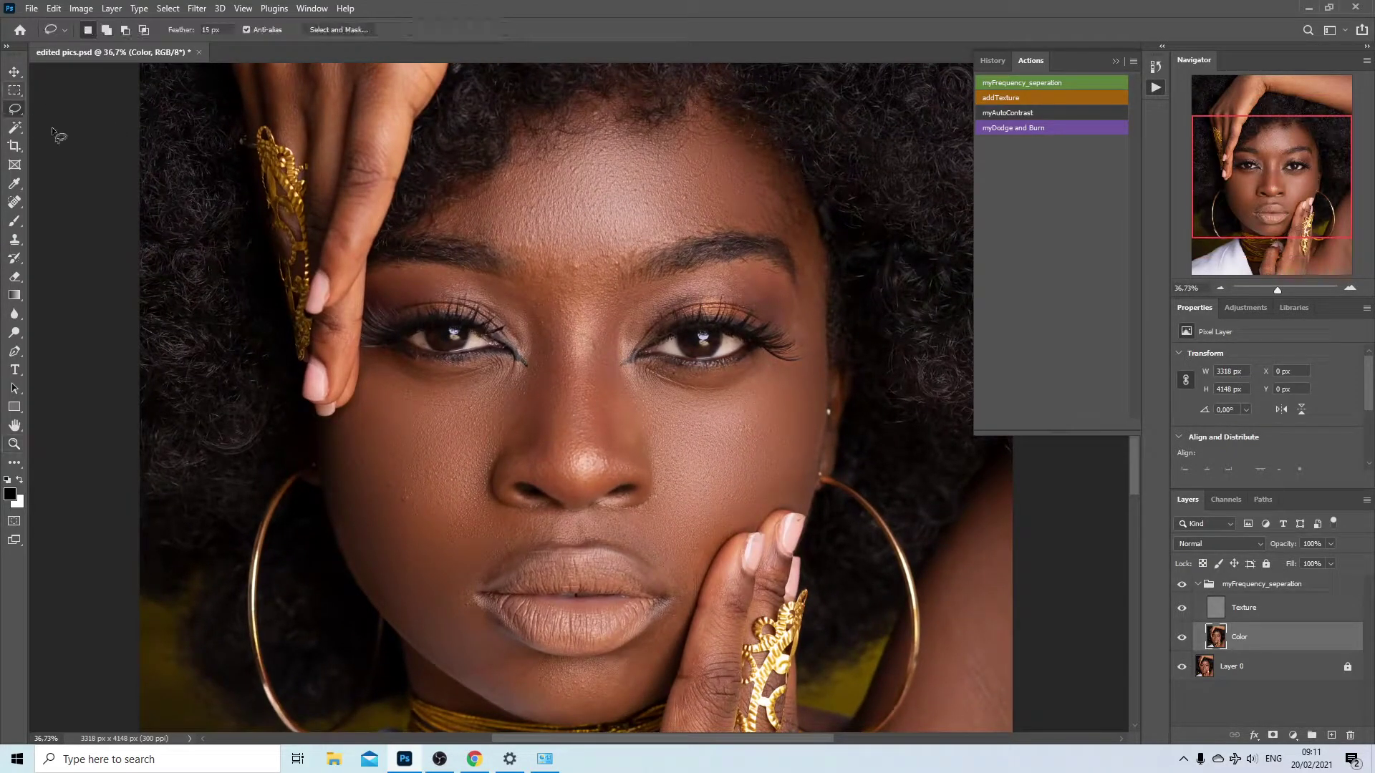
pyautogui.moveTo(653, 464)
pyautogui.mouseDown()
pyautogui.moveTo(607, 450)
pyautogui.moveTo(601, 434)
pyautogui.moveTo(609, 341)
pyautogui.moveTo(695, 321)
pyautogui.mouseUp()
pyautogui.moveTo(648, 403)
pyautogui.mouseDown()
pyautogui.moveTo(644, 458)
pyautogui.moveTo(603, 441)
pyautogui.moveTo(598, 331)
pyautogui.moveTo(650, 437)
pyautogui.moveTo(701, 400)
pyautogui.moveTo(634, 379)
pyautogui.mouseUp()
pyautogui.click(648, 434)
pyautogui.press('alt')
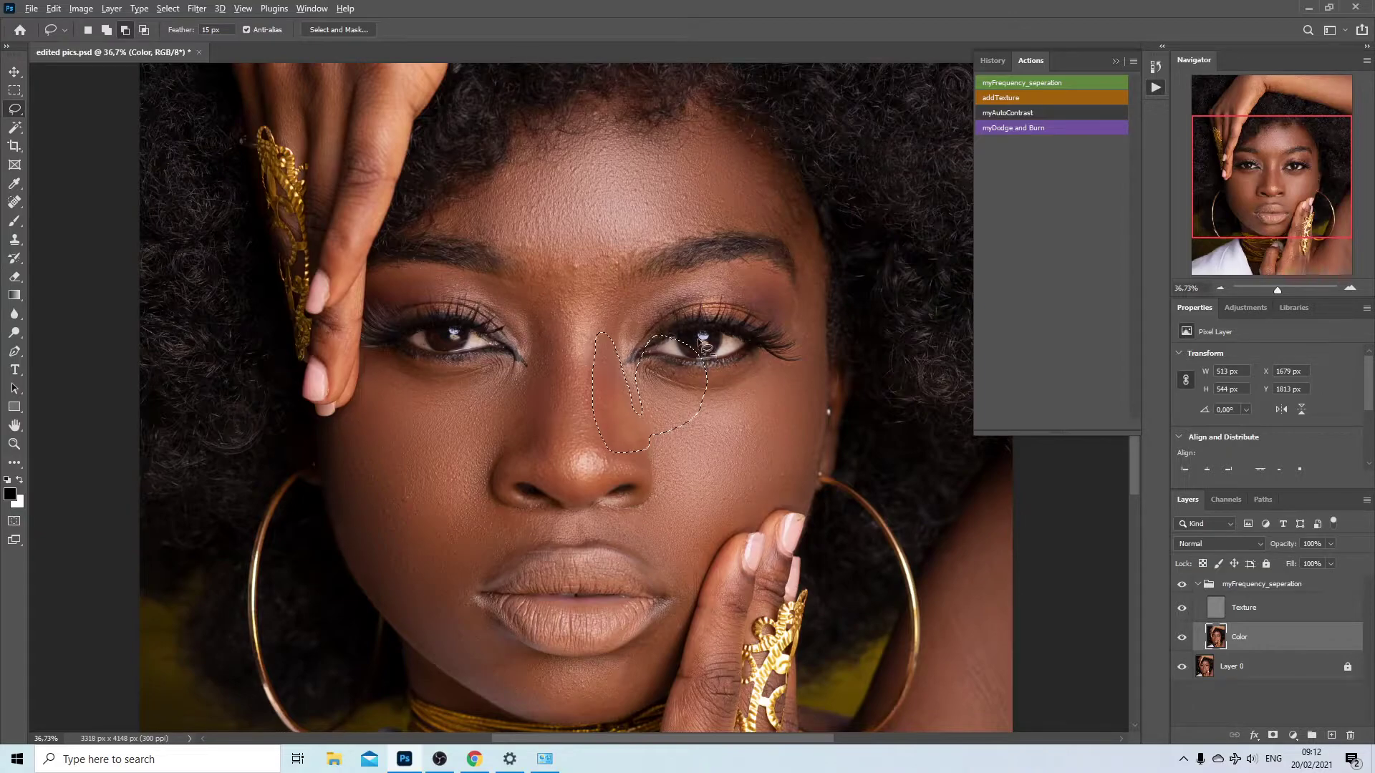
pyautogui.moveTo(679, 317)
pyautogui.mouseDown()
pyautogui.moveTo(631, 374)
pyautogui.moveTo(647, 434)
pyautogui.moveTo(678, 451)
pyautogui.moveTo(737, 412)
pyautogui.moveTo(737, 339)
pyautogui.moveTo(686, 318)
pyautogui.mouseUp()
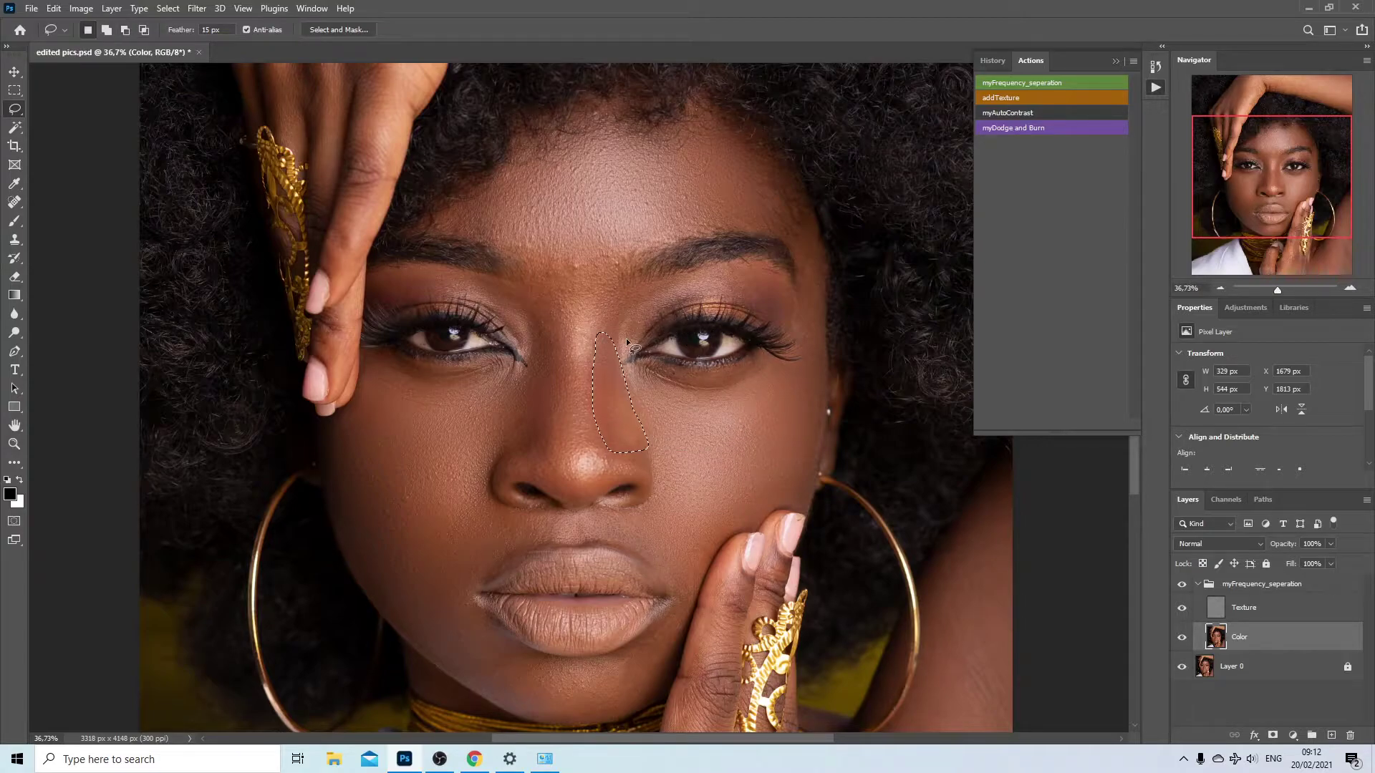
# - Extend the nose-side selection up the bridge to the inner end of the eyebrow
pyautogui.press('shift')
pyautogui.moveTo(595, 315)
pyautogui.mouseDown()
pyautogui.moveTo(605, 290)
pyautogui.moveTo(627, 332)
pyautogui.moveTo(621, 365)
pyautogui.mouseUp()
pyautogui.click(197, 8)
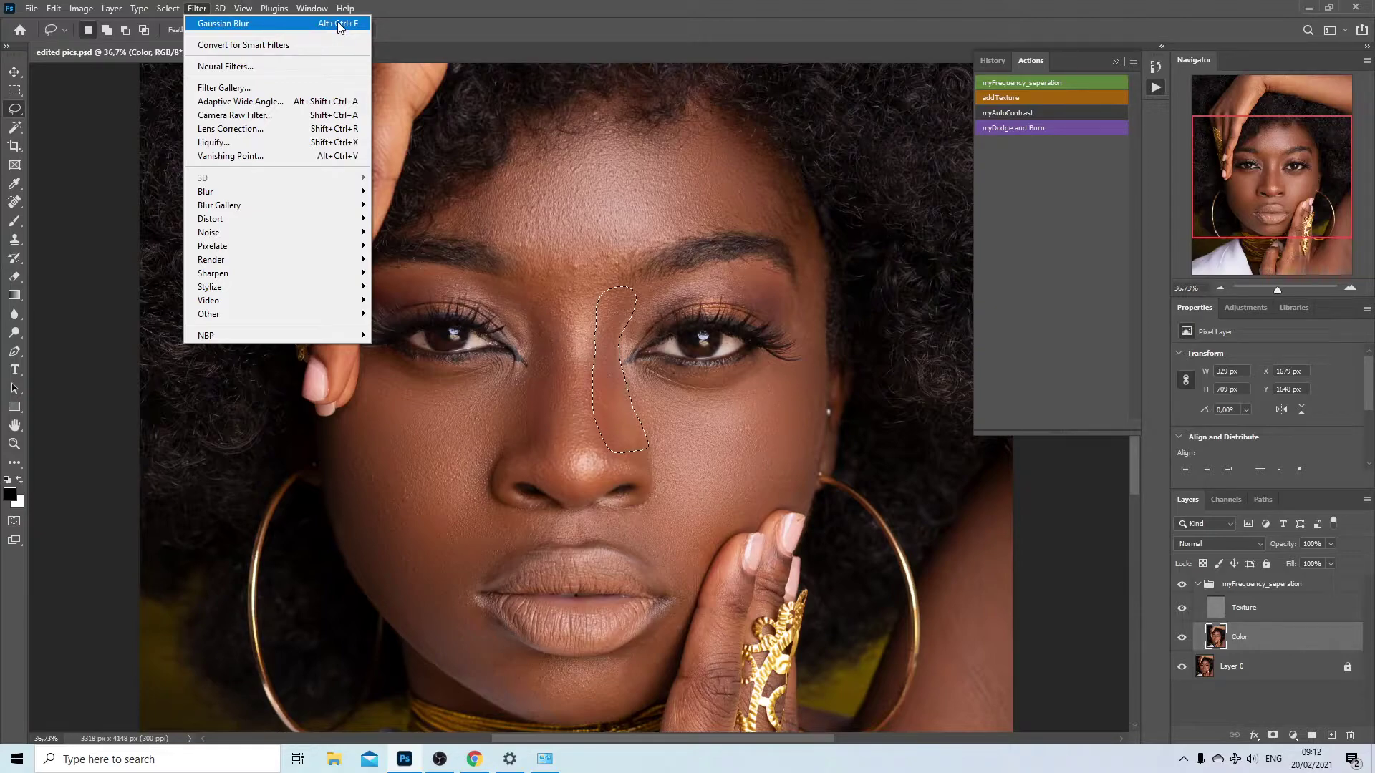
pyautogui.press('Escape')
# - Lasso the skin between the eyebrows, repeat the Gaussian Blur on it, and deselect
pyautogui.moveTo(564, 306); pyautogui.dragTo(550, 247)
pyautogui.moveTo(597, 295); pyautogui.dragTo(576, 308)
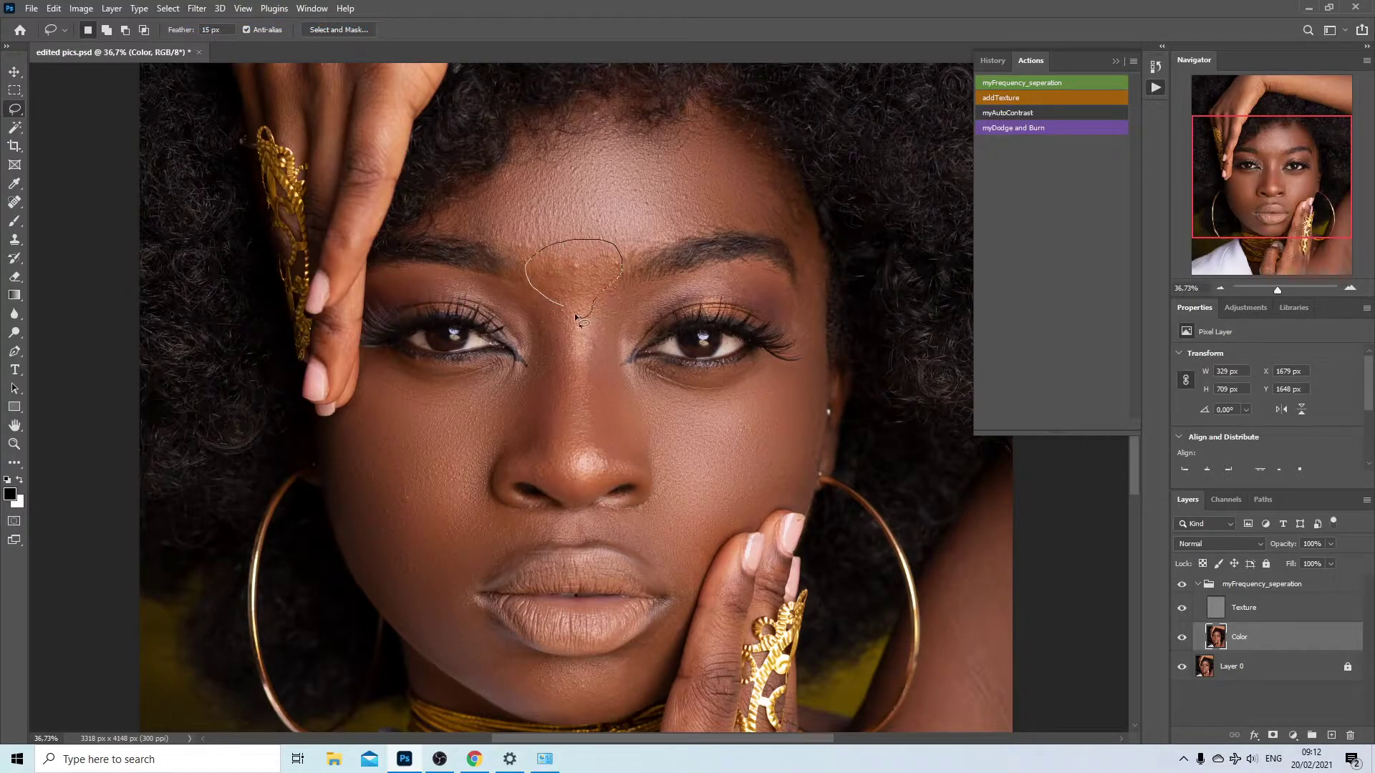
pyautogui.rightClick(564, 277)
pyautogui.click(620, 495)
pyautogui.hotkey('ctrl', 'd')
# - Lasso an uneven patch on the lower face, repeat the Gaussian Blur on it, and deselect
pyautogui.moveTo(578, 595); pyautogui.dragTo(486, 414)
pyautogui.moveTo(542, 479)
pyautogui.mouseDown()
pyautogui.moveTo(520, 535)
pyautogui.moveTo(422, 532)
pyautogui.moveTo(436, 475)
pyautogui.moveTo(512, 478)
pyautogui.moveTo(576, 621)
pyautogui.mouseUp()
pyautogui.rightClick(501, 510)
pyautogui.click(555, 457)
pyautogui.hotkey('ctrl', 'd')
# - Lasso the remaining small uneven skin patches one at a time on the Color layer, repeating the Gaussian Blur on each
pyautogui.moveTo(548, 325); pyautogui.dragTo(547, 289)
pyautogui.moveTo(701, 265)
pyautogui.mouseDown()
pyautogui.moveTo(700, 308)
pyautogui.moveTo(634, 290)
pyautogui.moveTo(549, 330)
pyautogui.mouseUp()
pyautogui.rightClick(552, 299)
pyautogui.click(594, 518)
pyautogui.hotkey('ctrl', 'd')
pyautogui.moveTo(310, 287)
pyautogui.mouseDown()
pyautogui.moveTo(427, 275)
pyautogui.moveTo(311, 286)
pyautogui.mouseUp()
pyautogui.rightClick(318, 272)
pyautogui.click(356, 491)
pyautogui.moveTo(510, 441)
pyautogui.mouseDown()
pyautogui.moveTo(313, 228)
pyautogui.moveTo(322, 304)
pyautogui.mouseUp()
pyautogui.moveTo(300, 317)
pyautogui.mouseDown()
pyautogui.moveTo(328, 303)
pyautogui.moveTo(319, 162)
pyautogui.moveTo(308, 315)
pyautogui.mouseUp()
pyautogui.rightClick(310, 302)
pyautogui.click(351, 517)
pyautogui.hotkey('ctrl', 'd')
# - Lasso the skin of the lower hand and the adjoining arm area by area and smooth it with the last Gaussian Blur
pyautogui.moveTo(384, 385); pyautogui.dragTo(226, 169)
pyautogui.moveTo(189, 542); pyautogui.dragTo(203, 483)
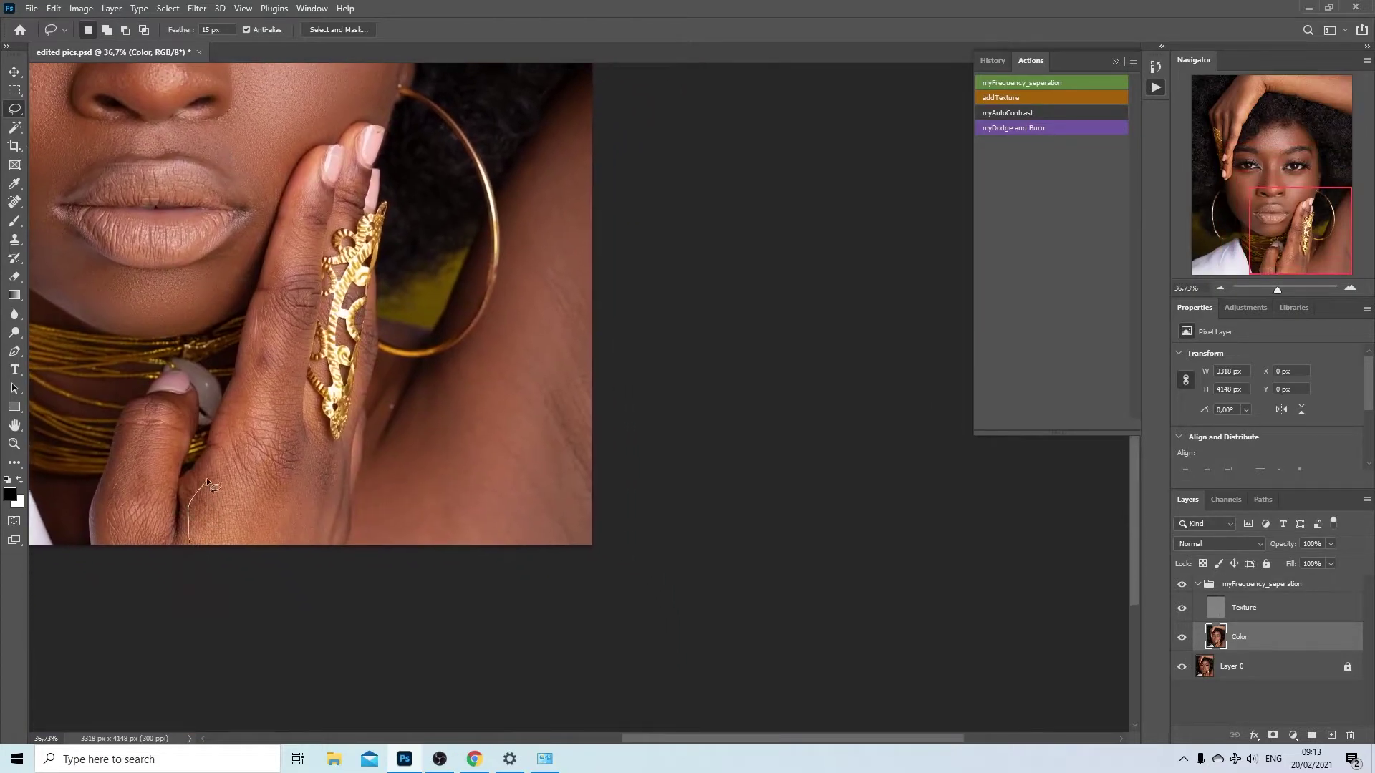
pyautogui.moveTo(299, 378)
pyautogui.mouseDown()
pyautogui.moveTo(291, 448)
pyautogui.moveTo(201, 558)
pyautogui.moveTo(276, 469)
pyautogui.moveTo(316, 443)
pyautogui.moveTo(339, 452)
pyautogui.moveTo(343, 516)
pyautogui.moveTo(269, 560)
pyautogui.mouseUp()
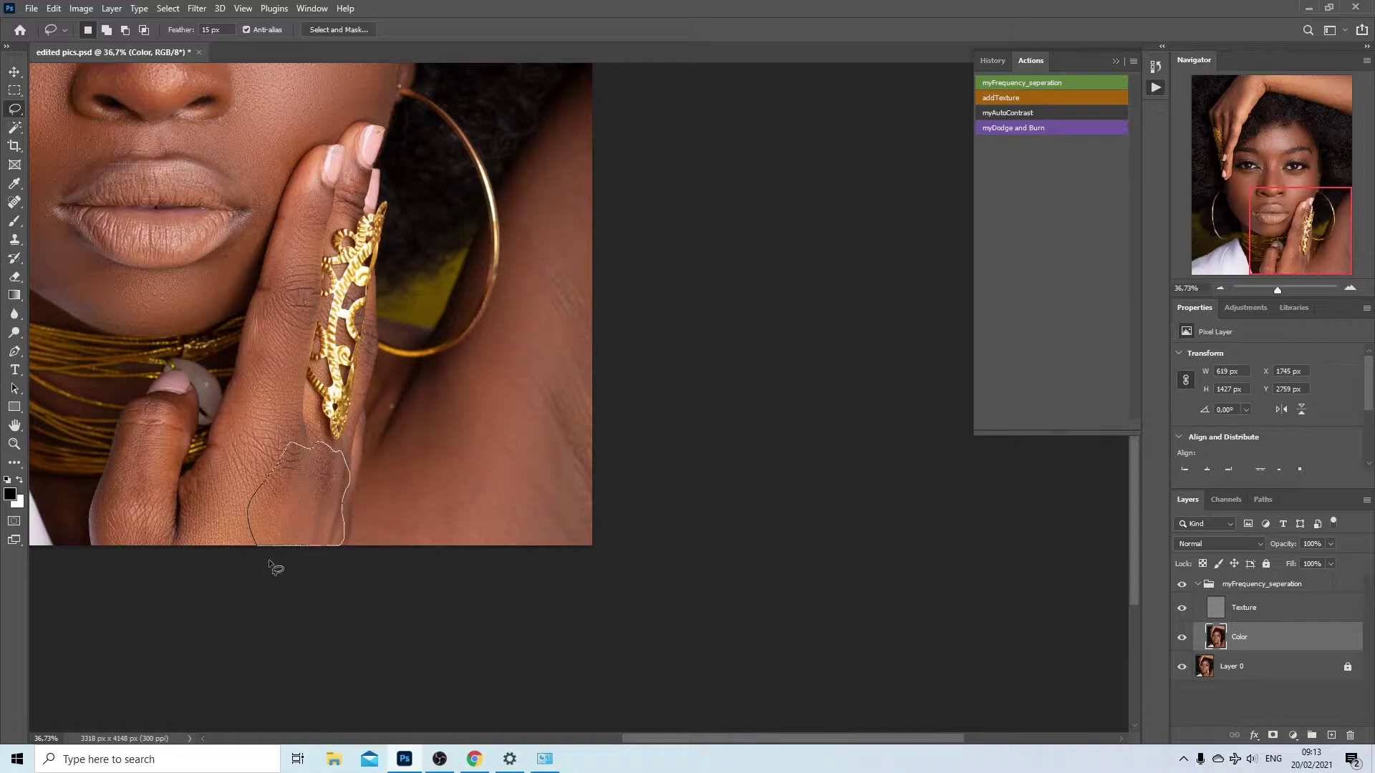
pyautogui.moveTo(360, 544)
pyautogui.mouseDown()
pyautogui.moveTo(365, 508)
pyautogui.moveTo(563, 151)
pyautogui.moveTo(432, 583)
pyautogui.moveTo(423, 573)
pyautogui.mouseUp()
pyautogui.rightClick(434, 518)
pyautogui.click(469, 465)
# - Lasso the arm beside the lower hand and apply a Gaussian Blur to the selection
pyautogui.moveTo(629, 564)
pyautogui.mouseDown()
pyautogui.moveTo(489, 526)
pyautogui.moveTo(592, 373)
pyautogui.mouseUp()
pyautogui.click(197, 8)
pyautogui.moveTo(286, 188)
pyautogui.click(409, 258)
pyautogui.click(959, 193)
# - Lasso the skin along the fingers of the raised hand and apply a Gaussian Blur to it
pyautogui.moveTo(420, 478); pyautogui.dragTo(691, 491)
pyautogui.moveTo(501, 100); pyautogui.dragTo(552, 716)
pyautogui.moveTo(259, 344); pyautogui.dragTo(322, 310)
pyautogui.moveTo(240, 546)
pyautogui.mouseDown()
pyautogui.moveTo(308, 251)
pyautogui.moveTo(368, 319)
pyautogui.moveTo(265, 534)
pyautogui.mouseUp()
pyautogui.click(197, 8)
pyautogui.moveTo(286, 191)
pyautogui.click(409, 245)
pyautogui.click(959, 192)
# - Lasso the shaded back of the raised hand, repeat the Gaussian Blur on it, and deselect
pyautogui.moveTo(254, 313)
pyautogui.mouseDown()
pyautogui.moveTo(280, 153)
pyautogui.moveTo(256, 313)
pyautogui.mouseUp()
pyautogui.rightClick(255, 270)
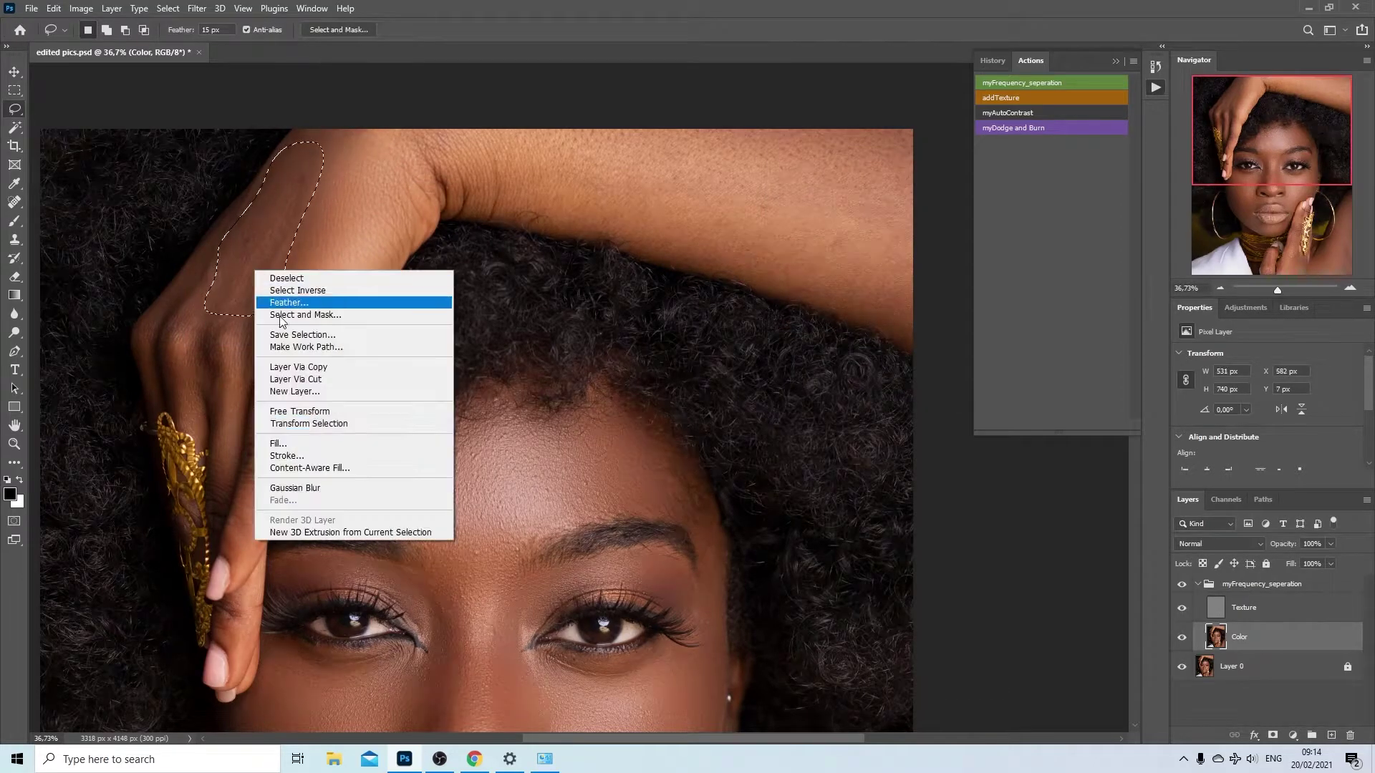
pyautogui.click(293, 488)
pyautogui.hotkey('ctrl', 'd')
# - Outline the forearm above the hair with the Lasso, from the wrist to the image edge
pyautogui.moveTo(748, 279); pyautogui.dragTo(592, 404)
pyautogui.moveTo(769, 469); pyautogui.dragTo(688, 446)
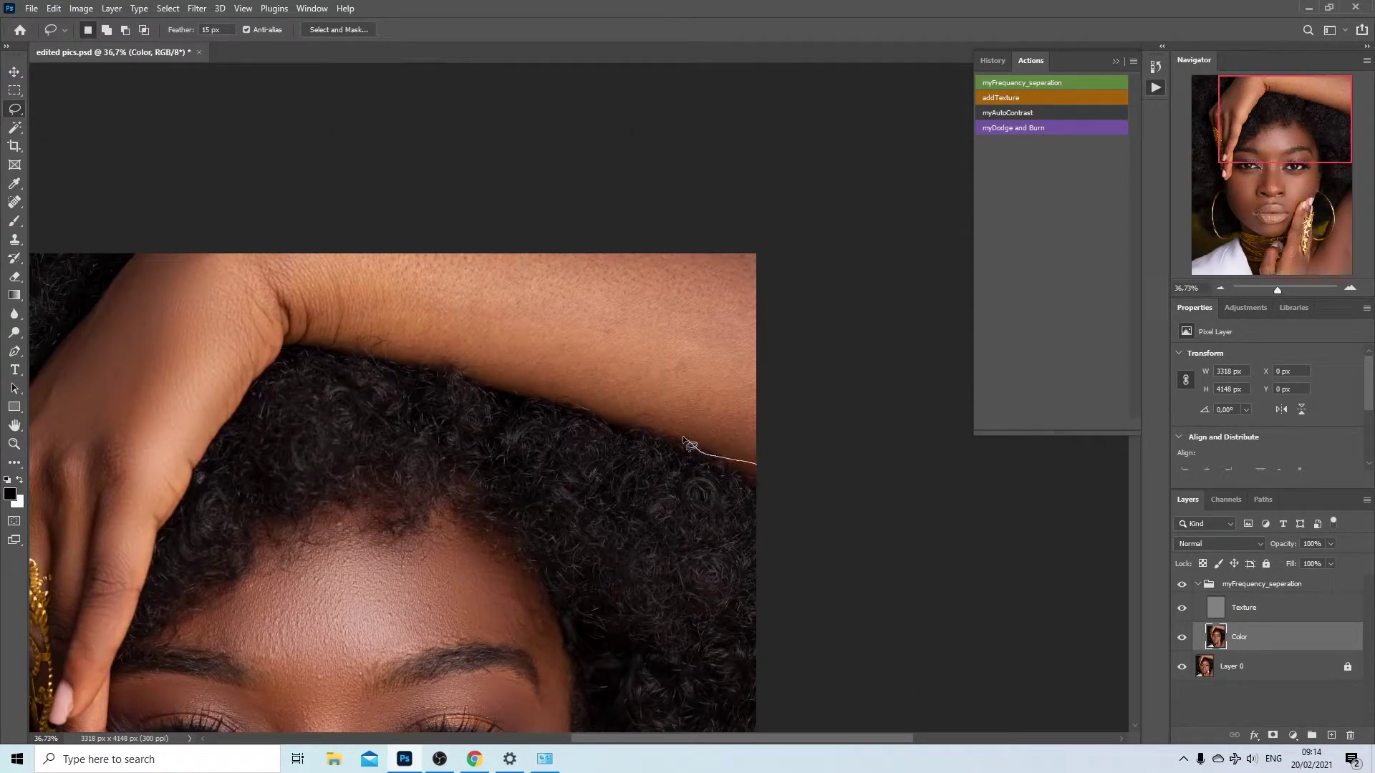
pyautogui.moveTo(569, 385); pyautogui.dragTo(294, 313)
pyautogui.moveTo(268, 254); pyautogui.dragTo(394, 243)
pyautogui.moveTo(668, 237); pyautogui.dragTo(800, 284)
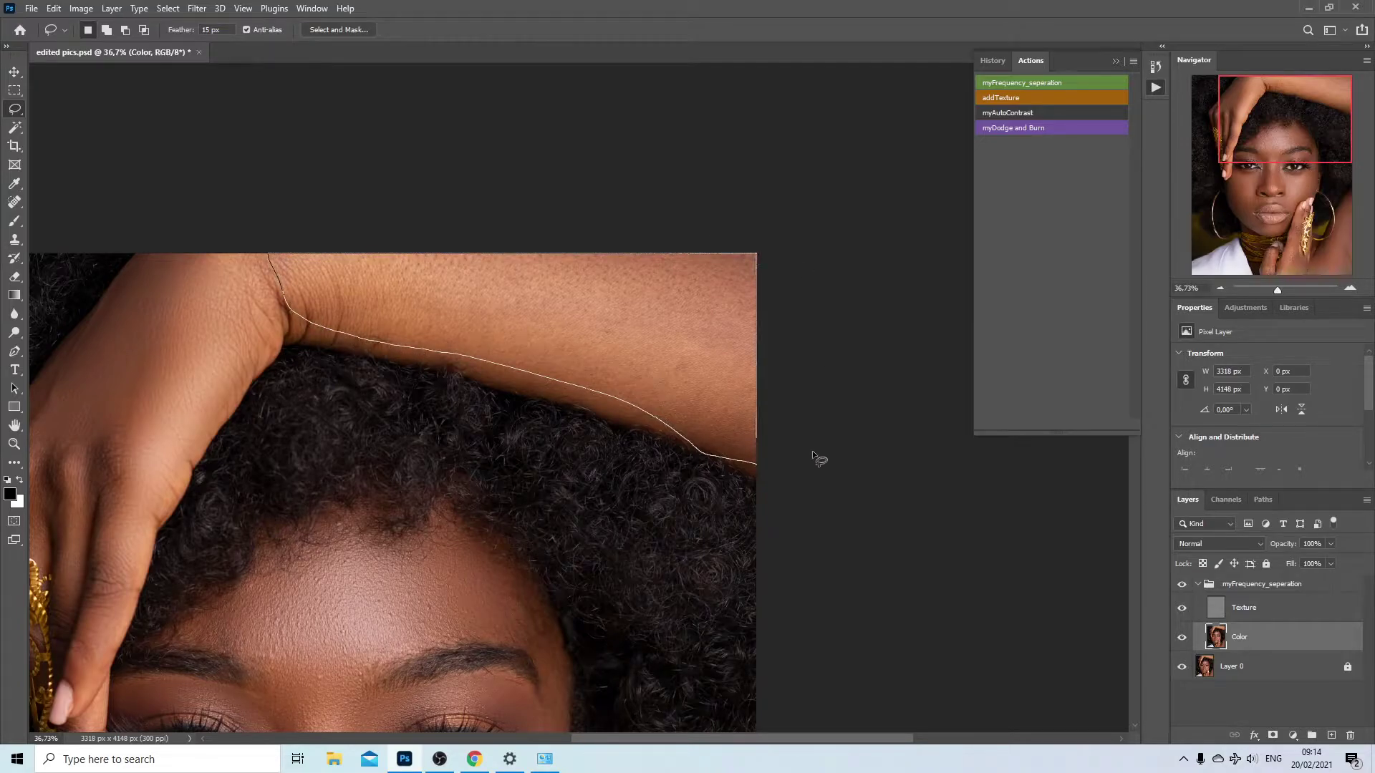
pyautogui.moveTo(797, 471); pyautogui.dragTo(791, 470)
# - Apply a Gaussian Blur with a slightly reduced radius to the forearm selection and deselect it
pyautogui.click(197, 8)
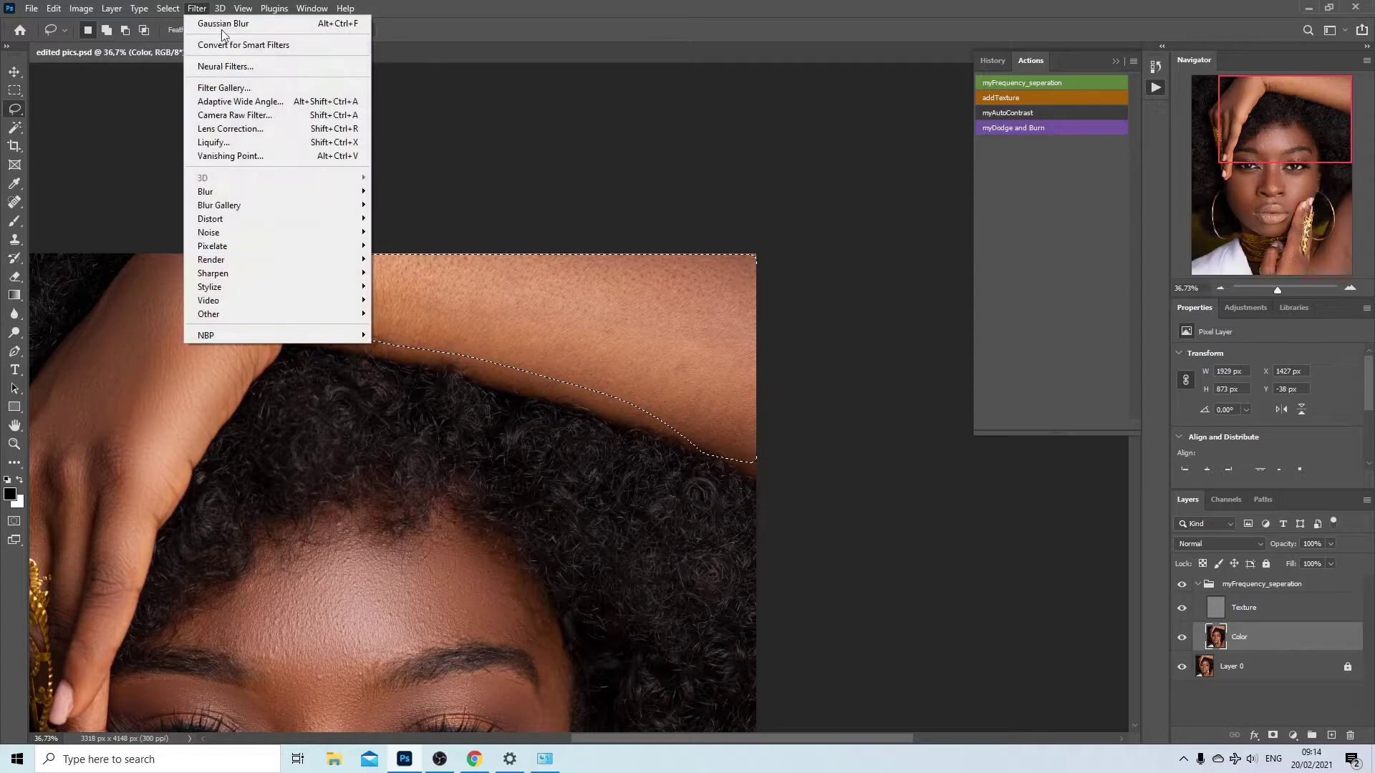
pyautogui.moveTo(215, 191)
pyautogui.click(405, 256)
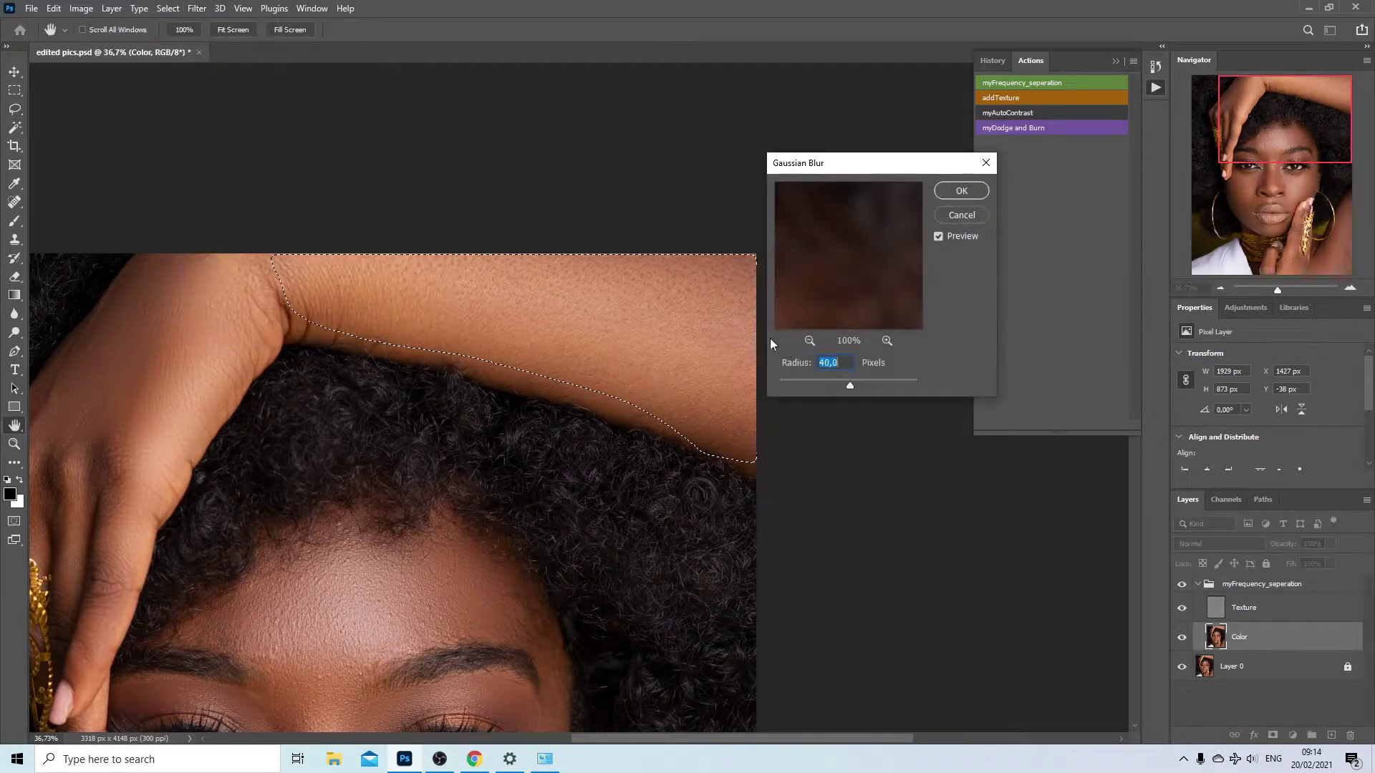
pyautogui.moveTo(849, 383); pyautogui.dragTo(844, 385)
pyautogui.click(961, 191)
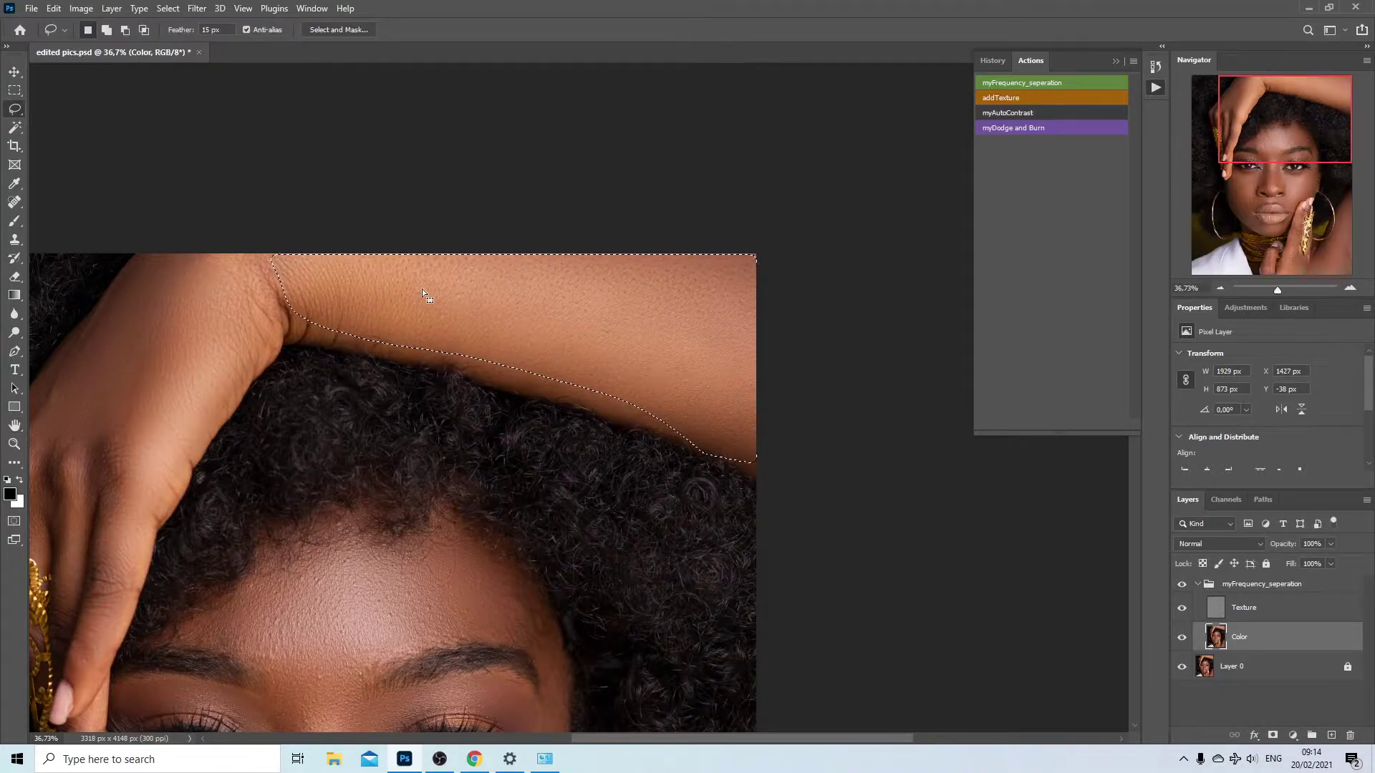
pyautogui.hotkey('ctrl', 'd')
# - Compare the whole portrait before and after smoothing by toggling the myFrequency_seperation group's visibility
pyautogui.hotkey('ctrl', '0')
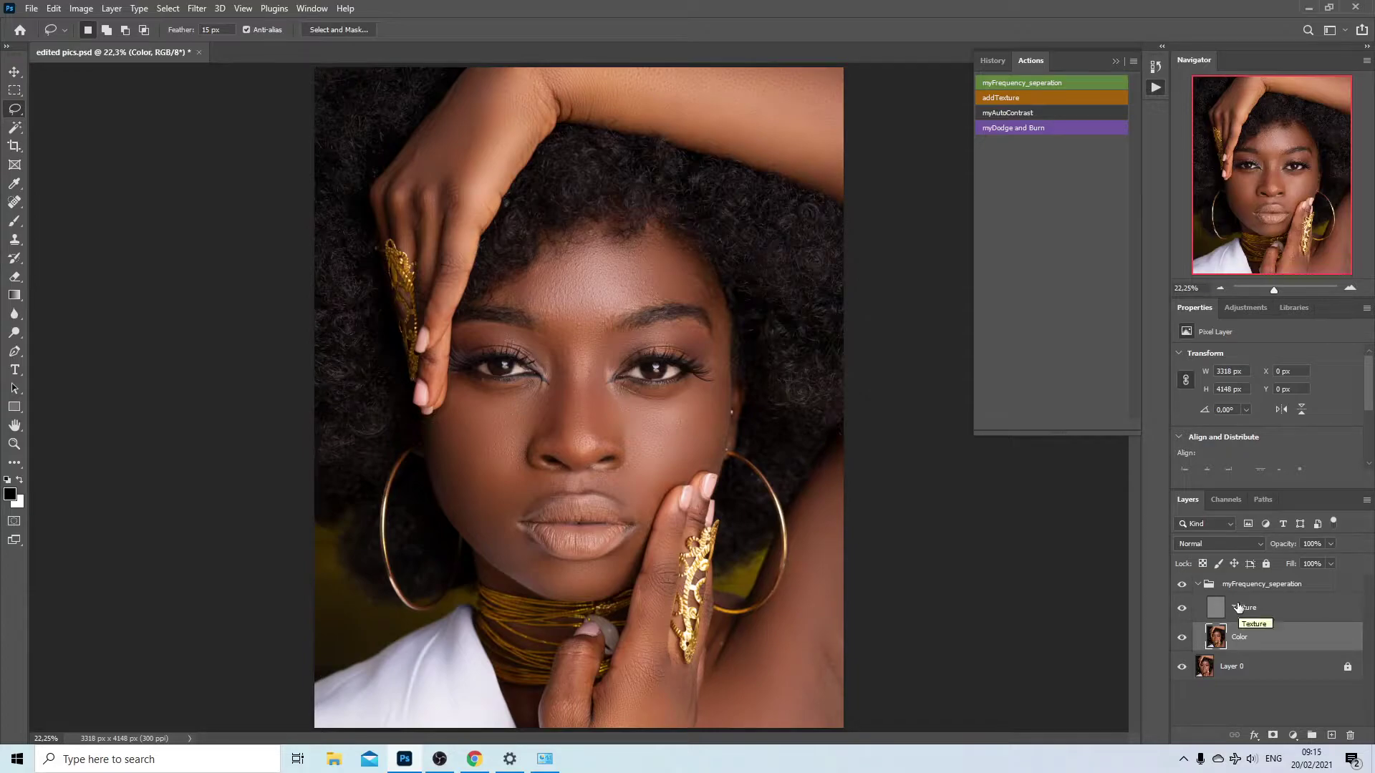
pyautogui.click(1183, 585)
pyautogui.click(1183, 585)
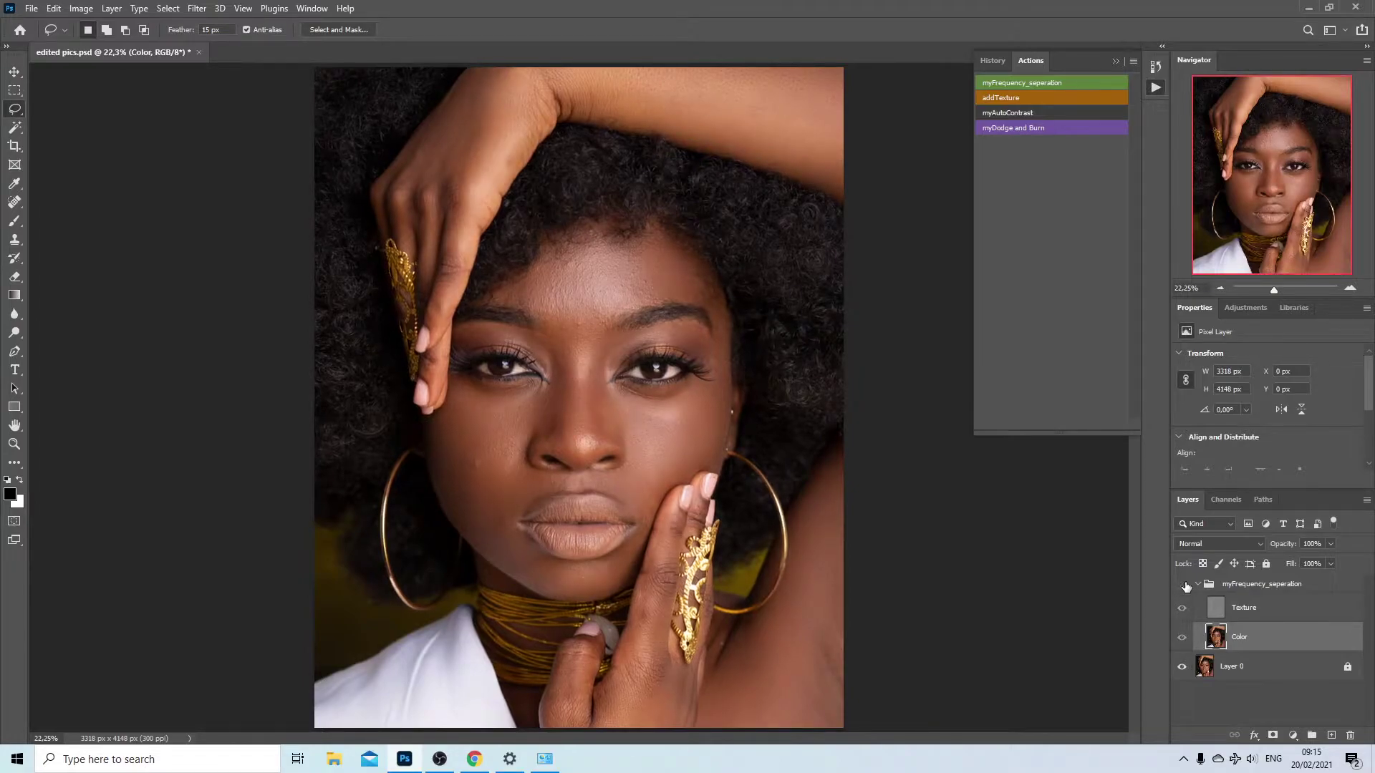
pyautogui.click(1183, 585)
pyautogui.click(1183, 585)
pyautogui.click(1183, 585)
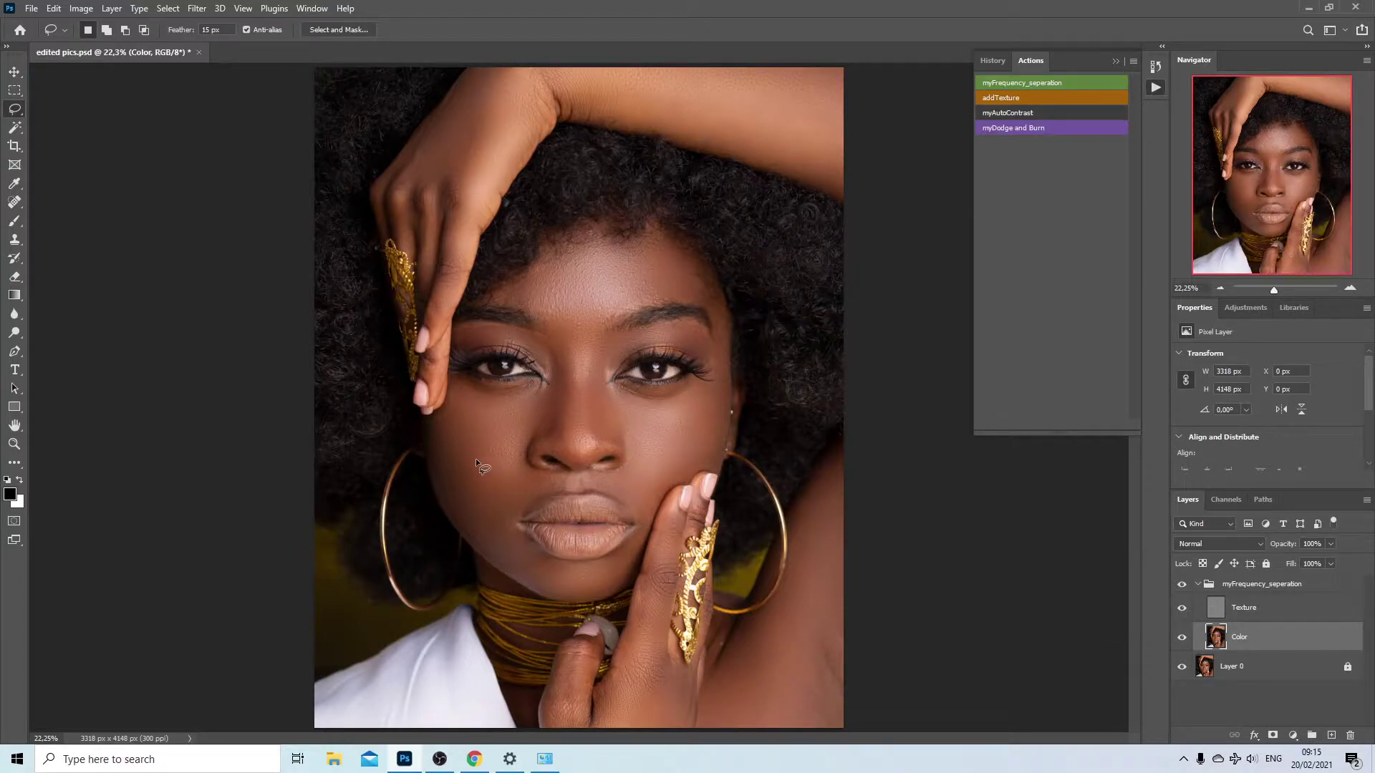
# - On the Texture layer, clone clean skin texture over the blemish on the cheek with the Clone Stamp, sampling Current Layer
pyautogui.press('z')
pyautogui.moveTo(501, 476); pyautogui.dragTo(541, 477)
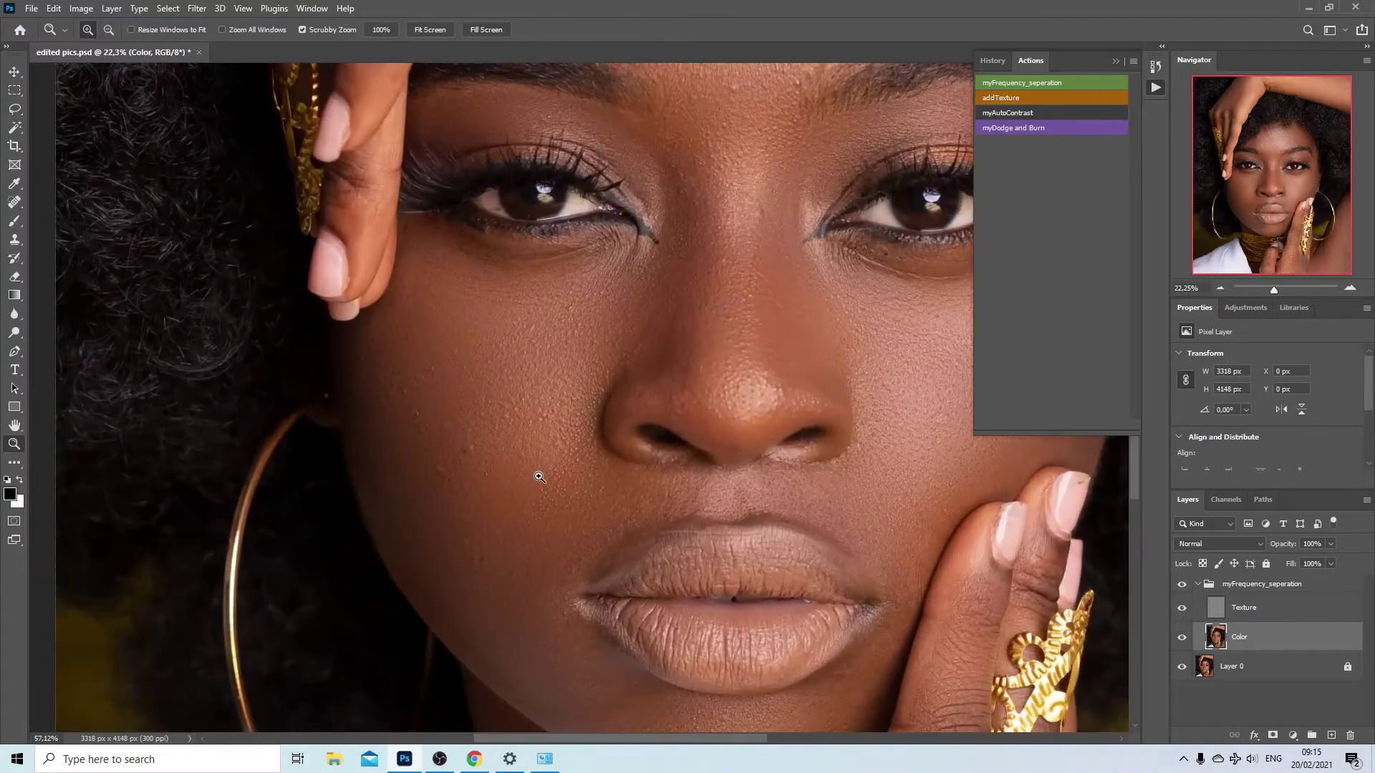
pyautogui.click(14, 72)
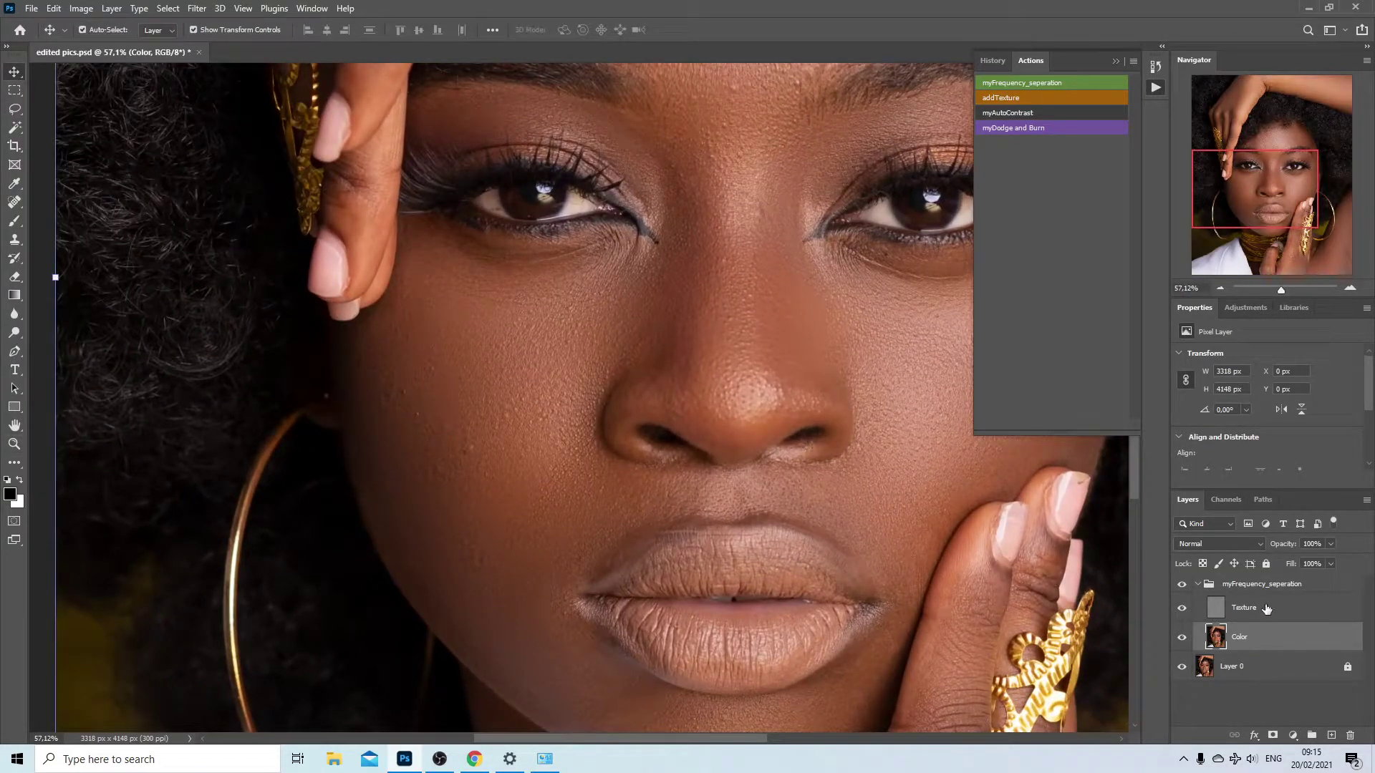
pyautogui.click(1239, 609)
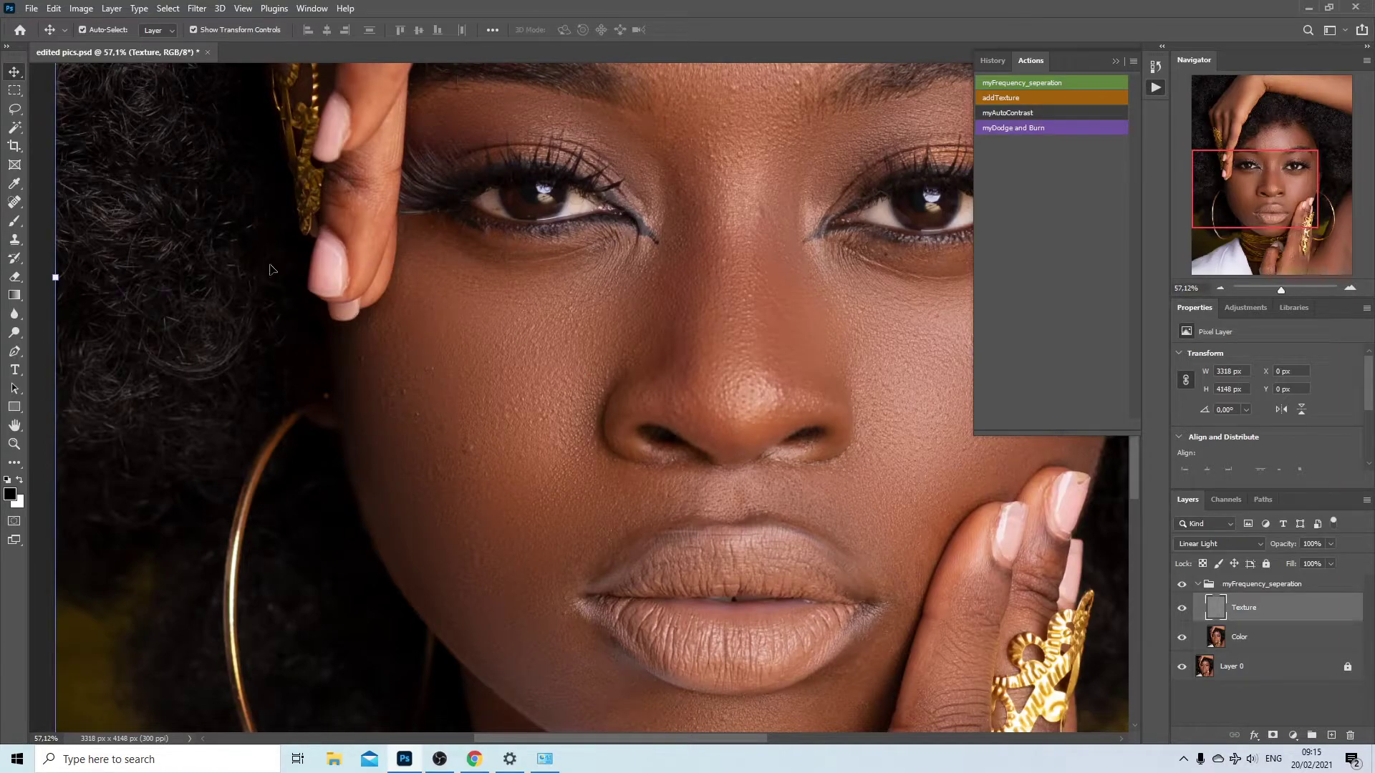
pyautogui.click(15, 240)
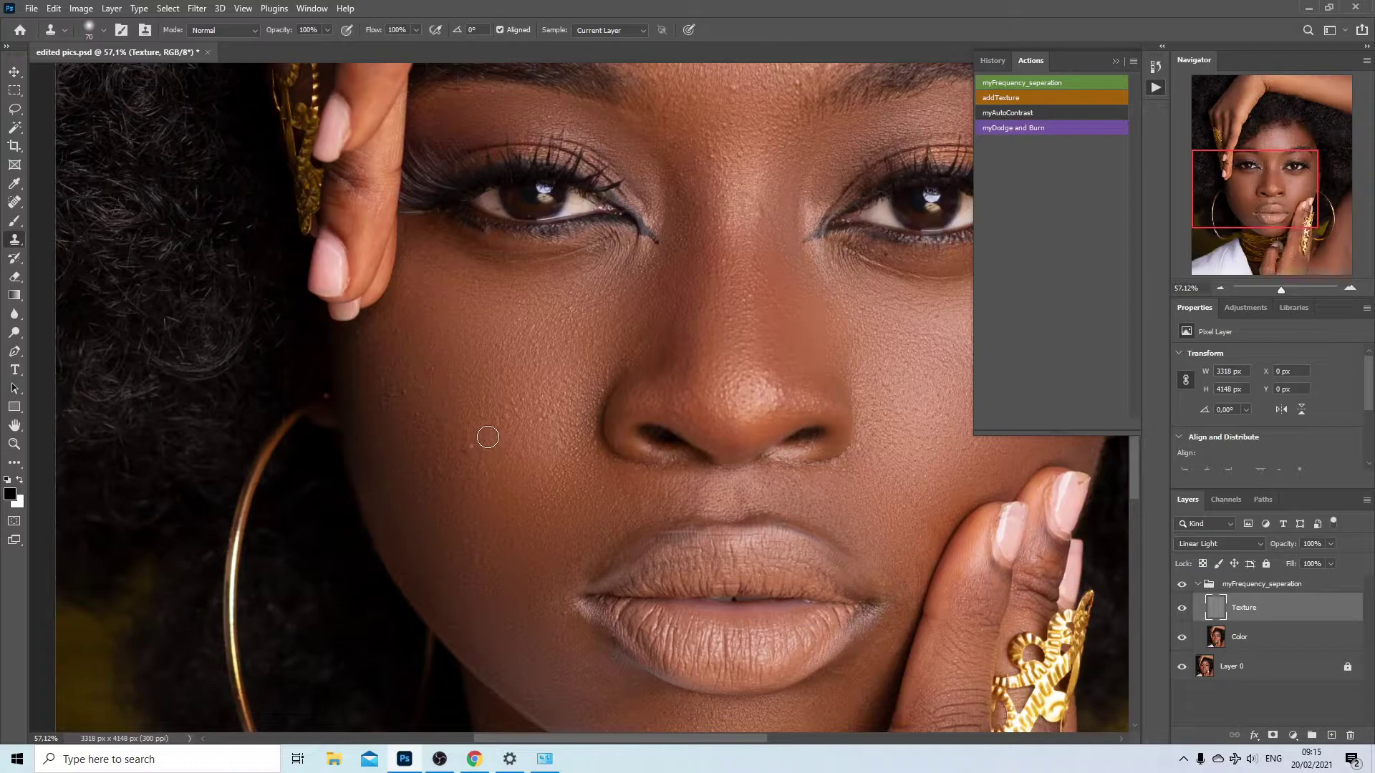
pyautogui.keyDown('alt'); pyautogui.click(461, 412); pyautogui.keyUp('alt')
pyautogui.click(472, 460)
pyautogui.click(586, 30)
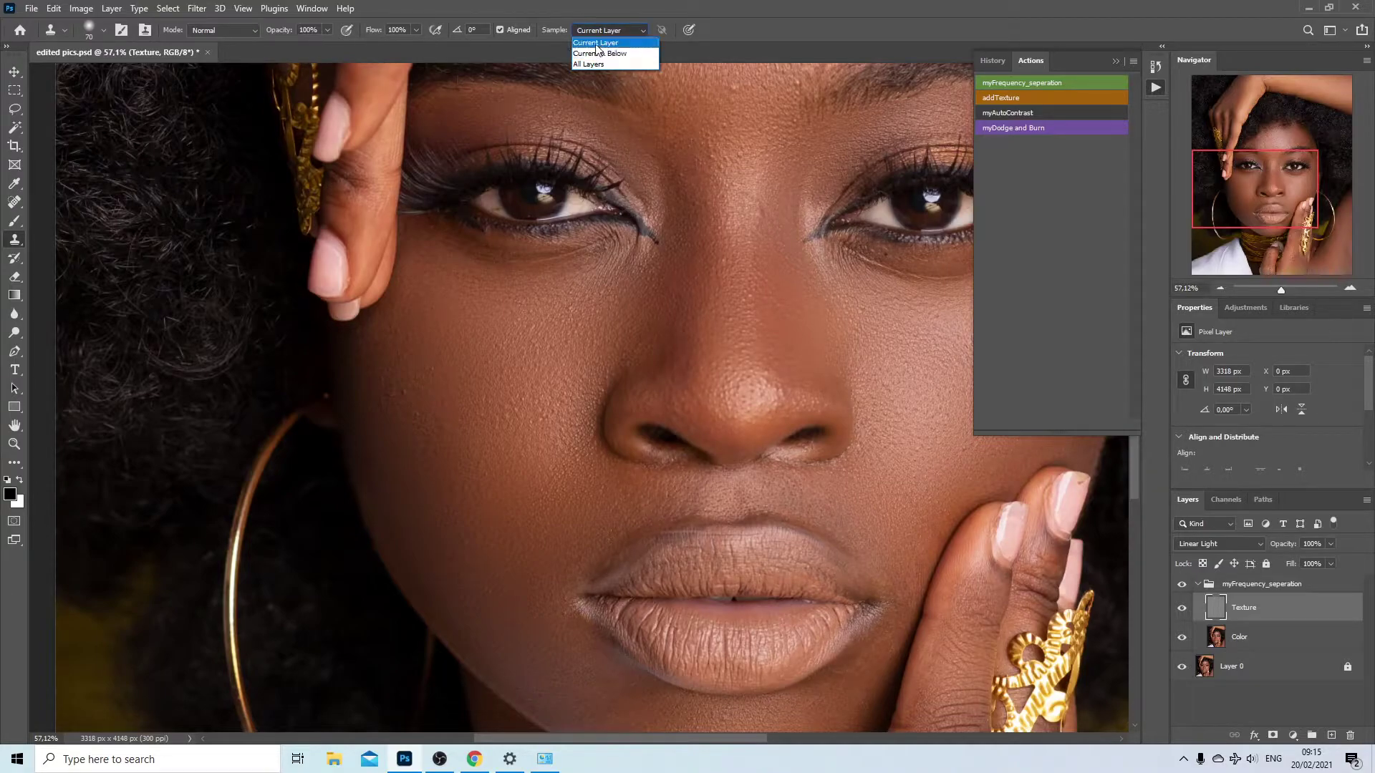
# - Compare the face up close before and after retouching by toggling the myFrequency_seperation group's visibility
pyautogui.click(15, 70)
pyautogui.hotkey('ctrl', '0')
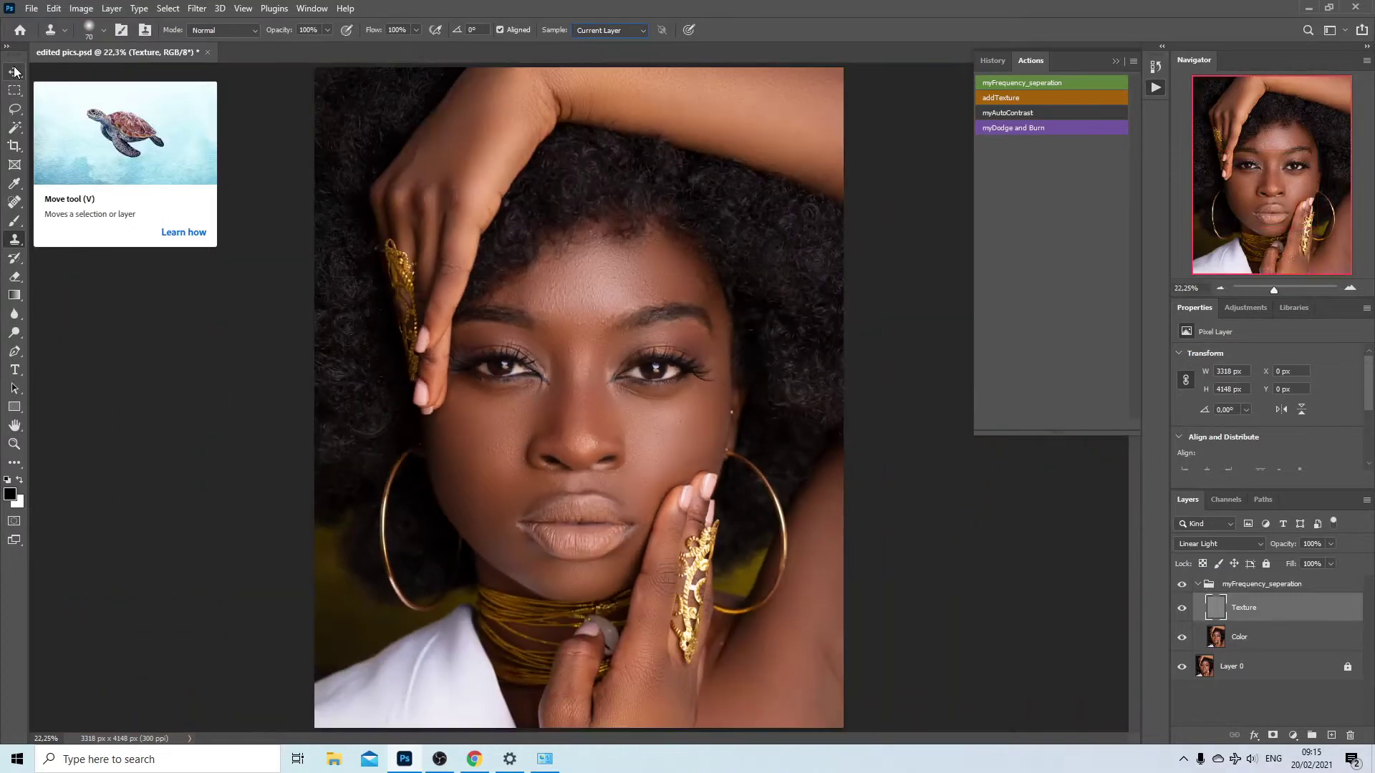
pyautogui.hotkey('ctrl', '+')
pyautogui.hotkey('ctrl', '+')
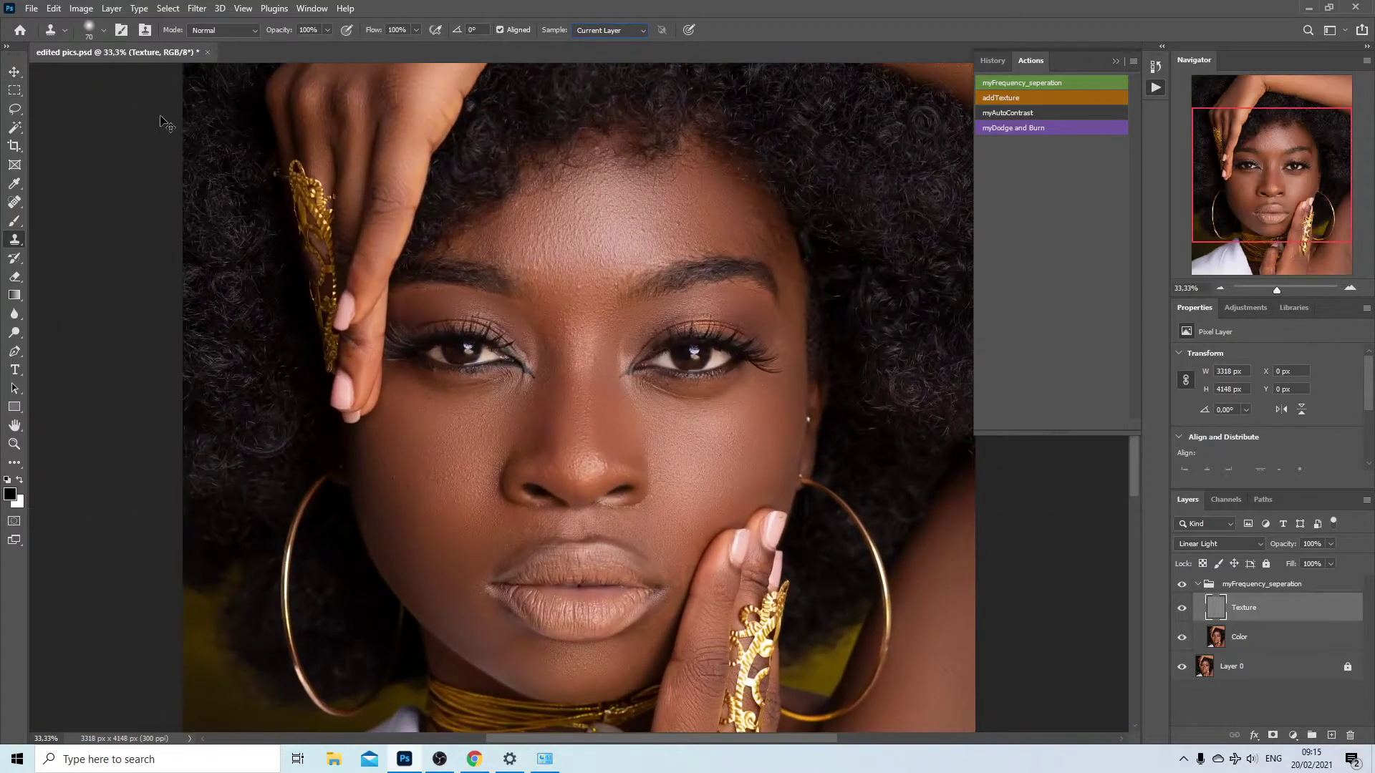
pyautogui.hotkey('ctrl', '+')
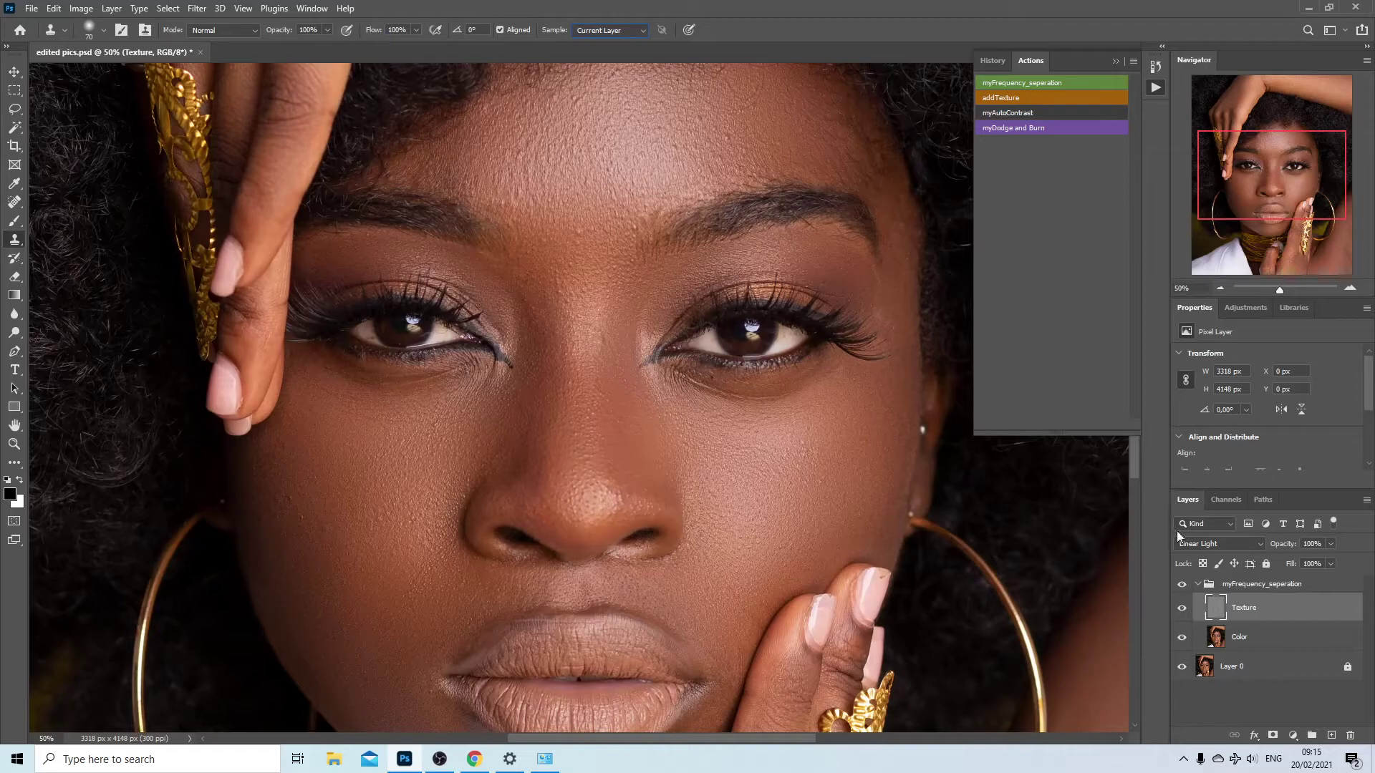
pyautogui.click(1182, 586)
pyautogui.click(1183, 585)
pyautogui.click(1183, 587)
pyautogui.click(1183, 586)
pyautogui.click(1183, 586)
pyautogui.click(1183, 586)
# - Lasso the skin patch between the nostril and the upper lip and apply Gaussian Blur to it on the Texture layer
pyautogui.click(15, 109)
pyautogui.moveTo(681, 638)
pyautogui.mouseDown()
pyautogui.moveTo(606, 608)
pyautogui.moveTo(601, 579)
pyautogui.moveTo(628, 561)
pyautogui.moveTo(685, 629)
pyautogui.mouseUp()
pyautogui.rightClick(652, 608)
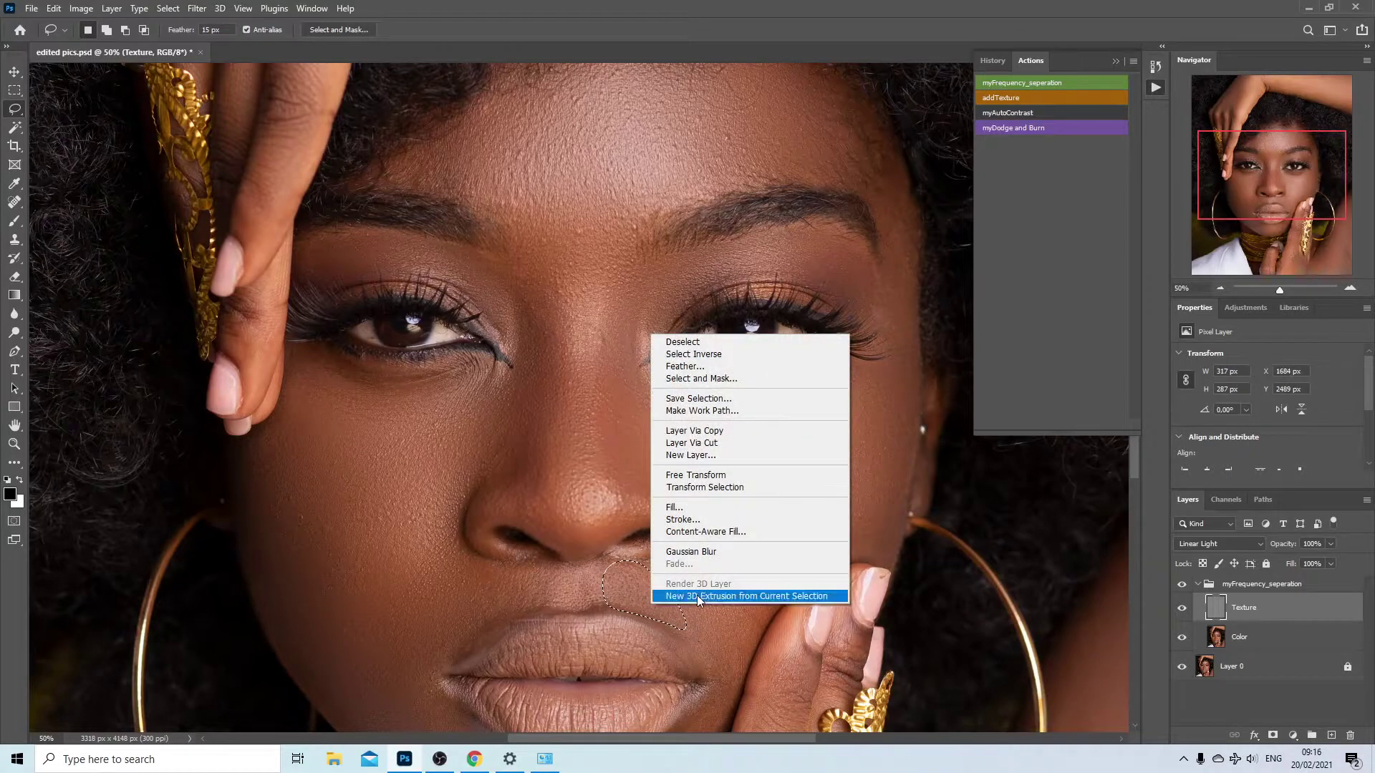
pyautogui.click(688, 553)
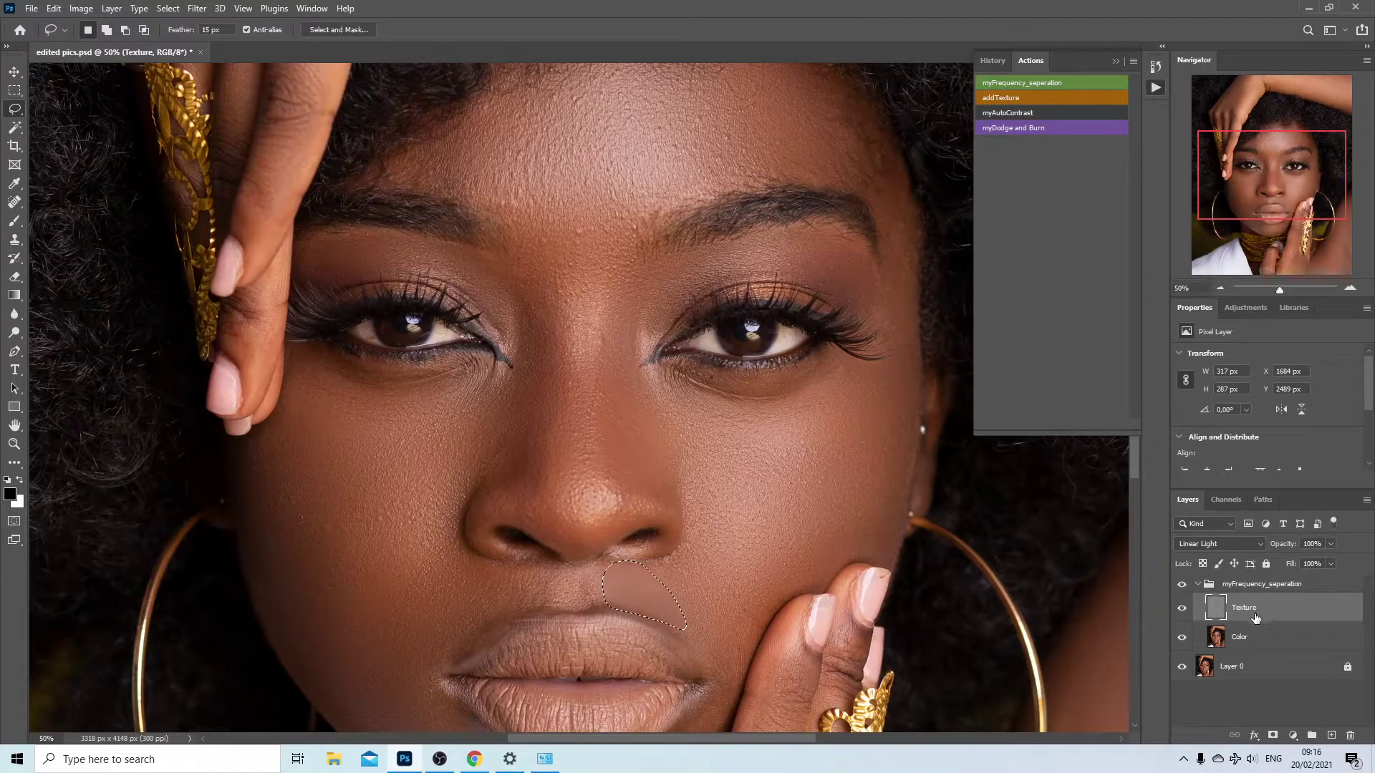
# - Apply Gaussian Blur to the same upper-lip patch on the Color layer and deselect it
pyautogui.click(1263, 631)
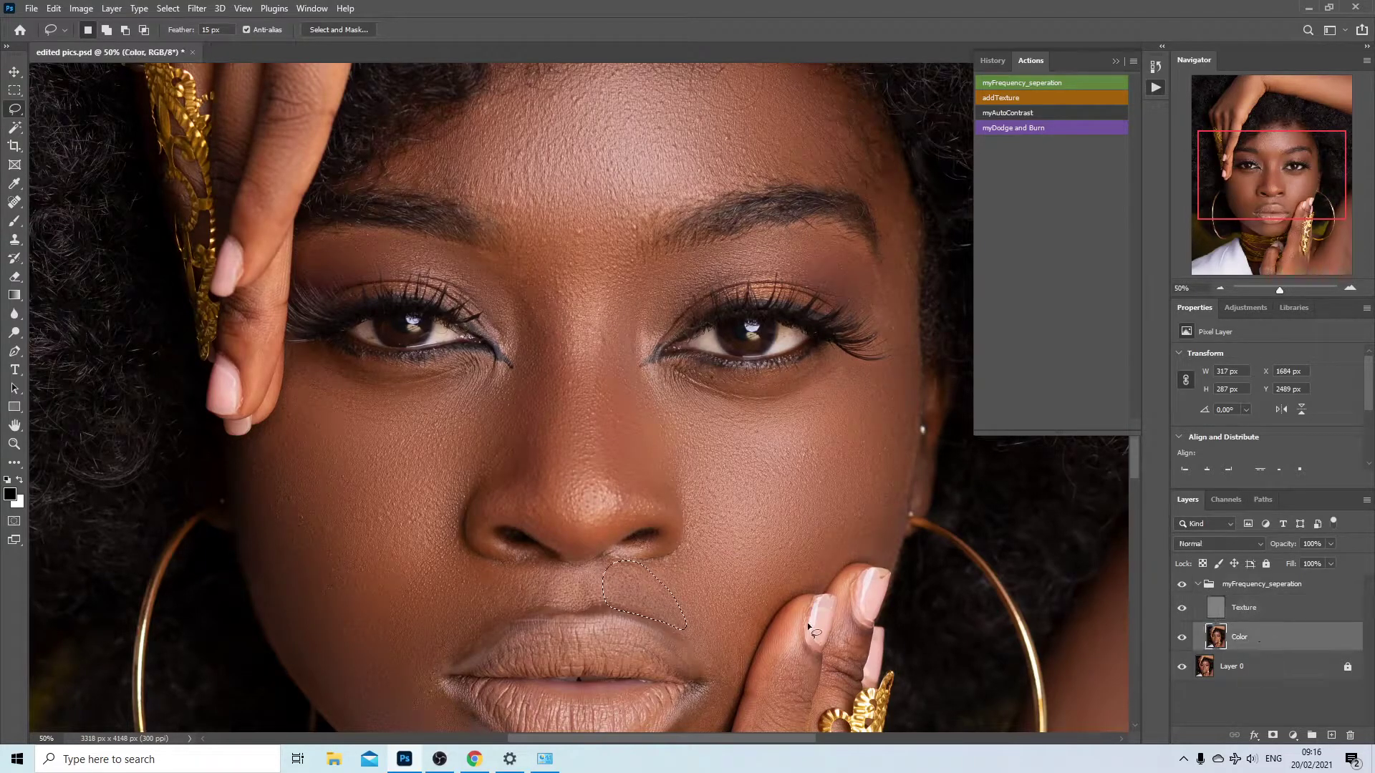
pyautogui.rightClick(642, 603)
pyautogui.click(693, 543)
pyautogui.scroll(-3, 609, 605)
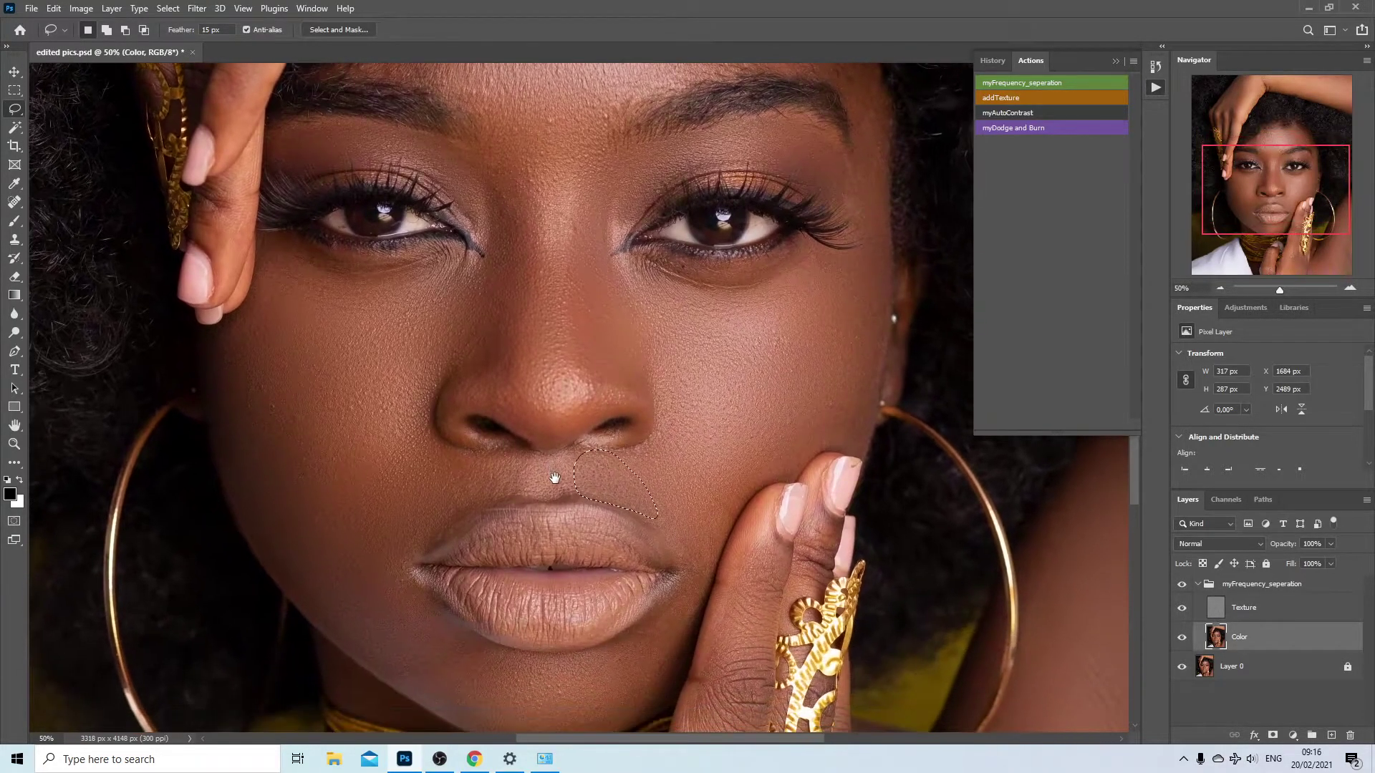
pyautogui.hotkey('ctrl', 'd')
pyautogui.moveTo(623, 621); pyautogui.dragTo(621, 622)
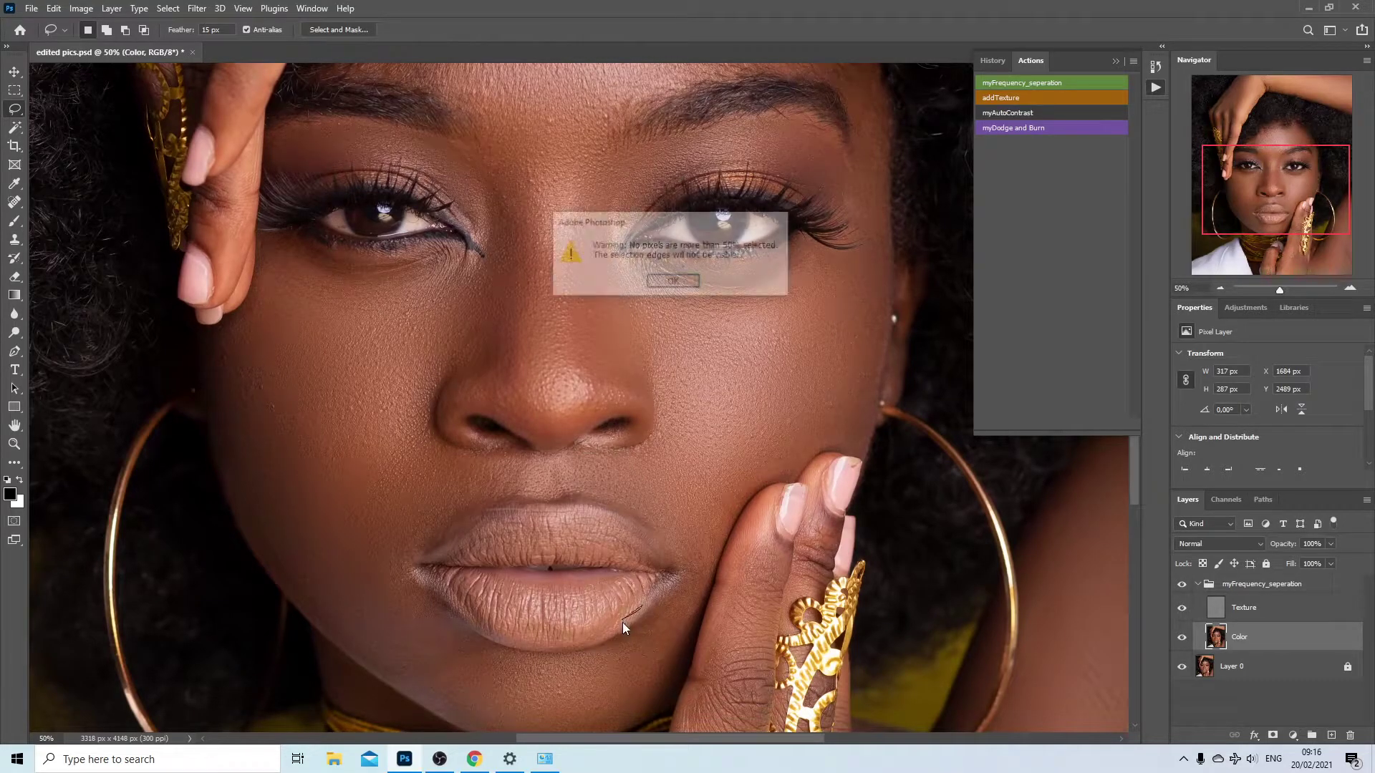
pyautogui.click(674, 283)
# - Collapse the myFrequency_seperation group and add a Gradient Map adjustment layer above it
pyautogui.hotkey('ctrl', '0')
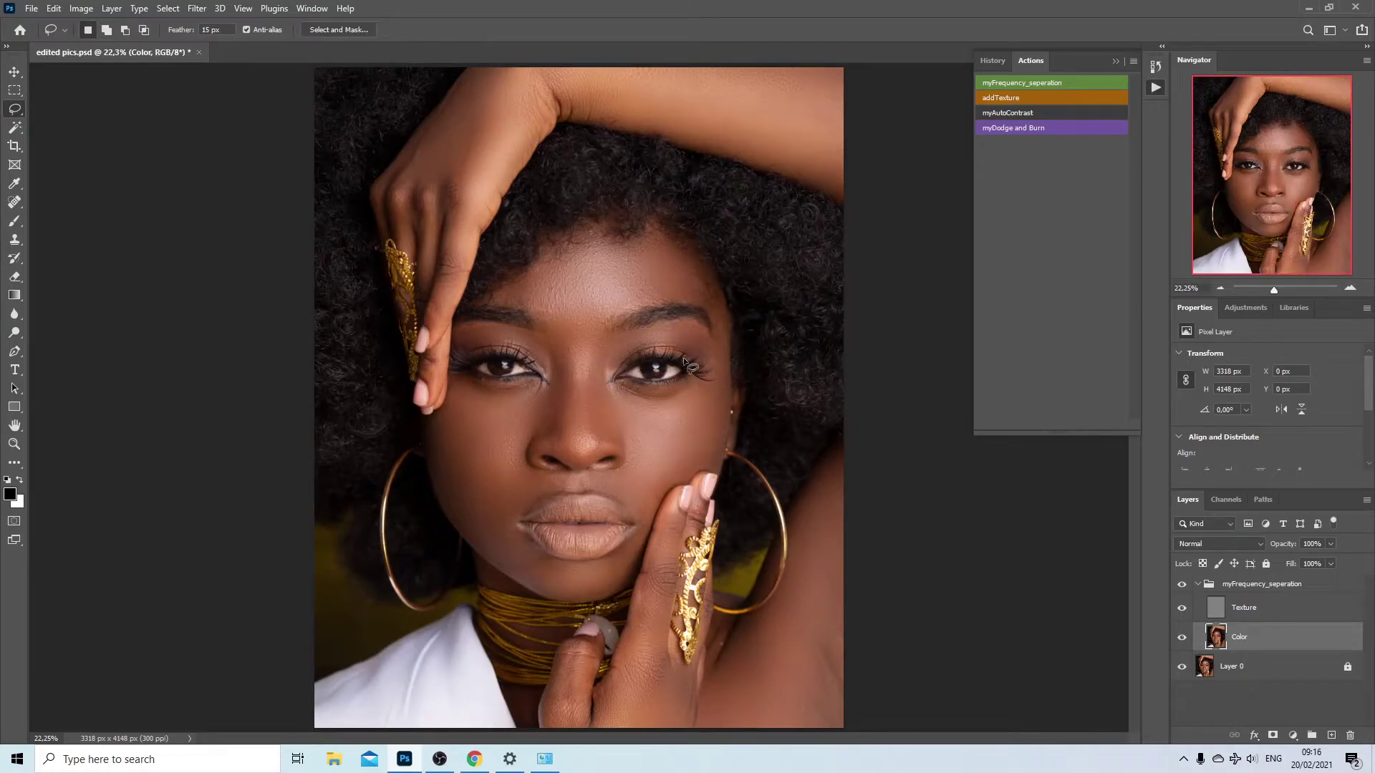
pyautogui.click(1201, 585)
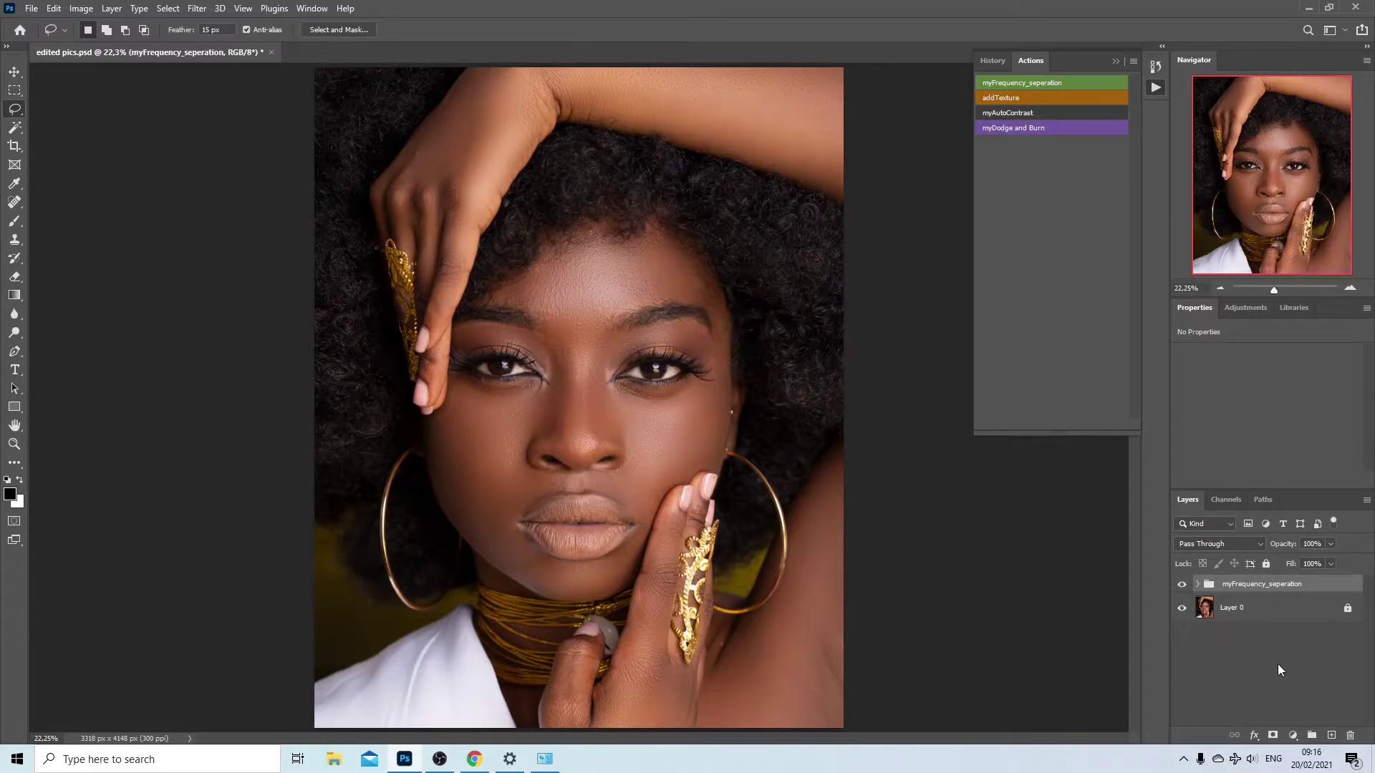
pyautogui.click(1293, 738)
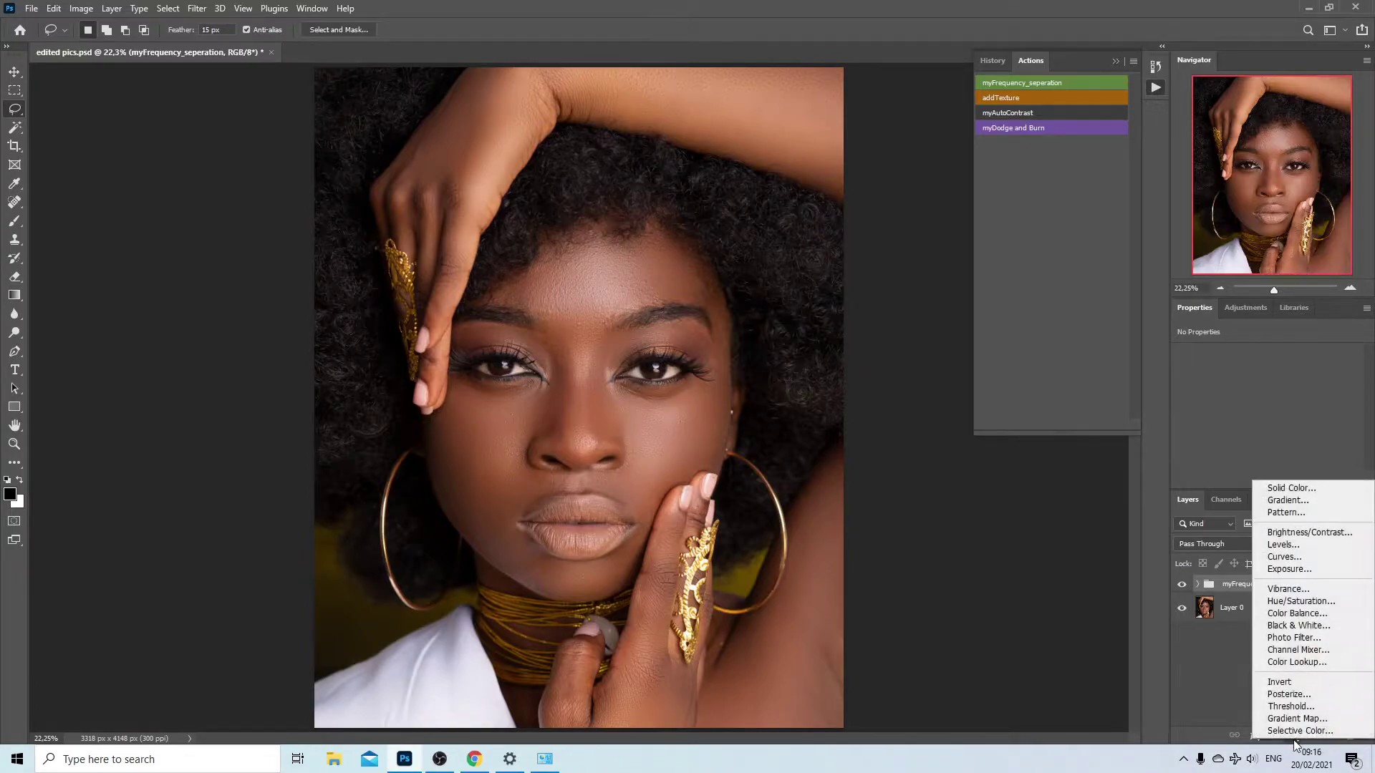
pyautogui.click(1302, 719)
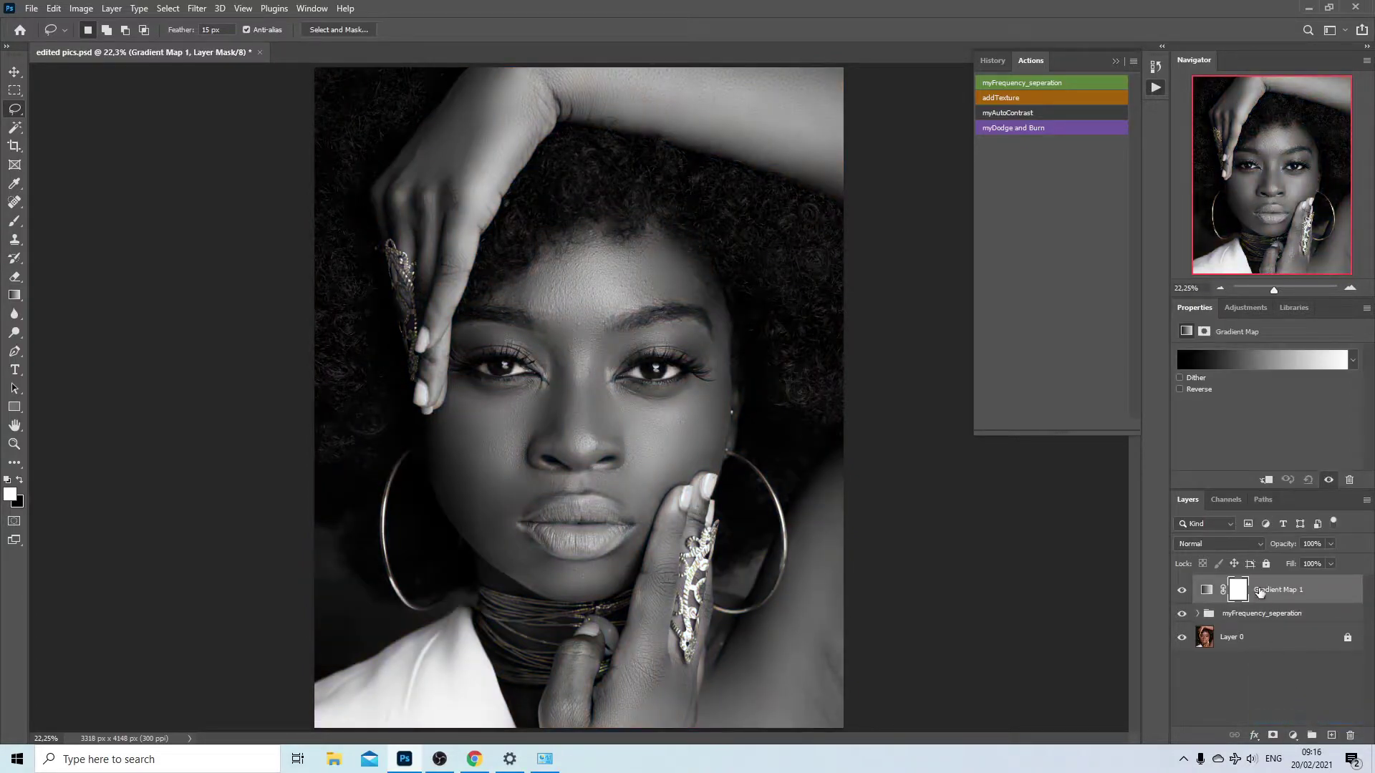
# - Set the Gradient Map's gradient to the Gold 1 preset from the Photographic Toning presets
pyautogui.click(1239, 363)
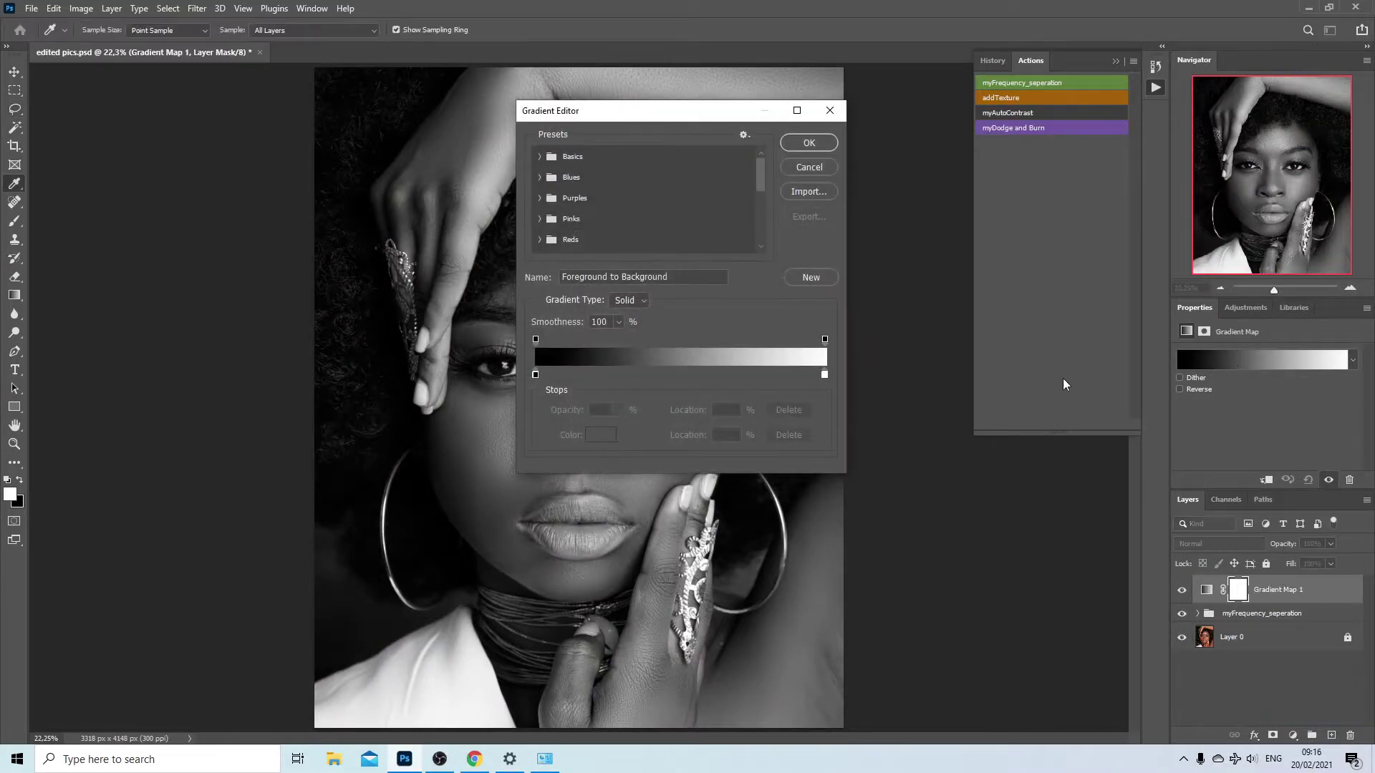
pyautogui.moveTo(759, 177); pyautogui.dragTo(761, 240)
pyautogui.click(539, 244)
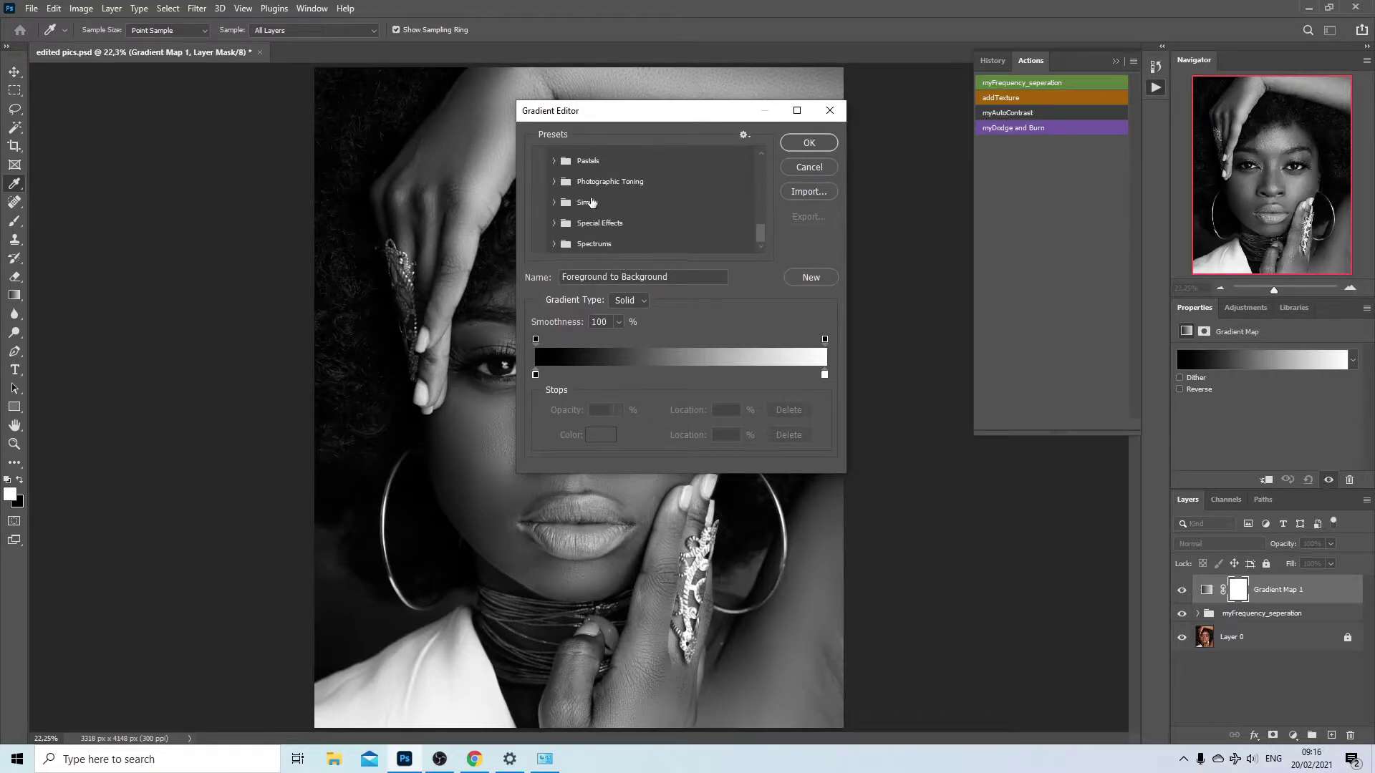
pyautogui.click(555, 182)
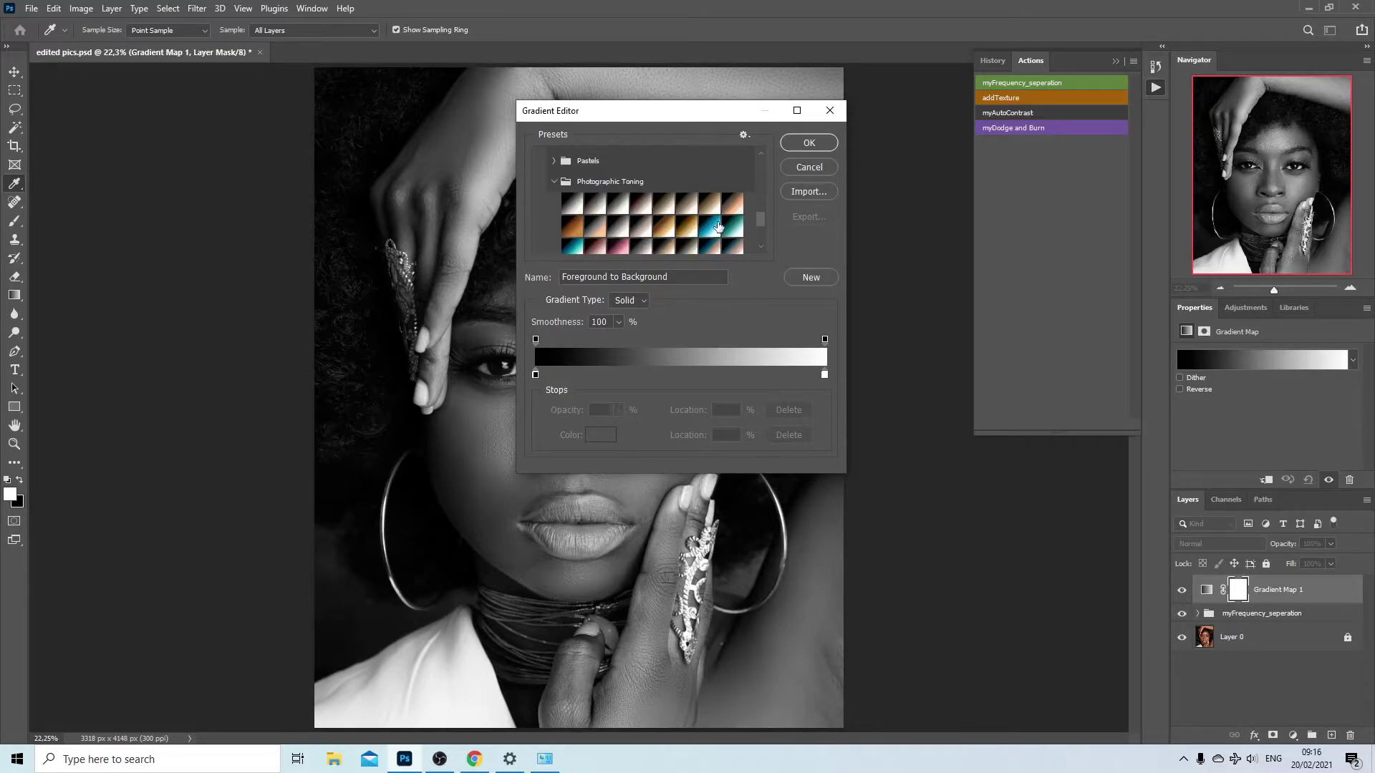
pyautogui.moveTo(762, 218); pyautogui.dragTo(765, 226)
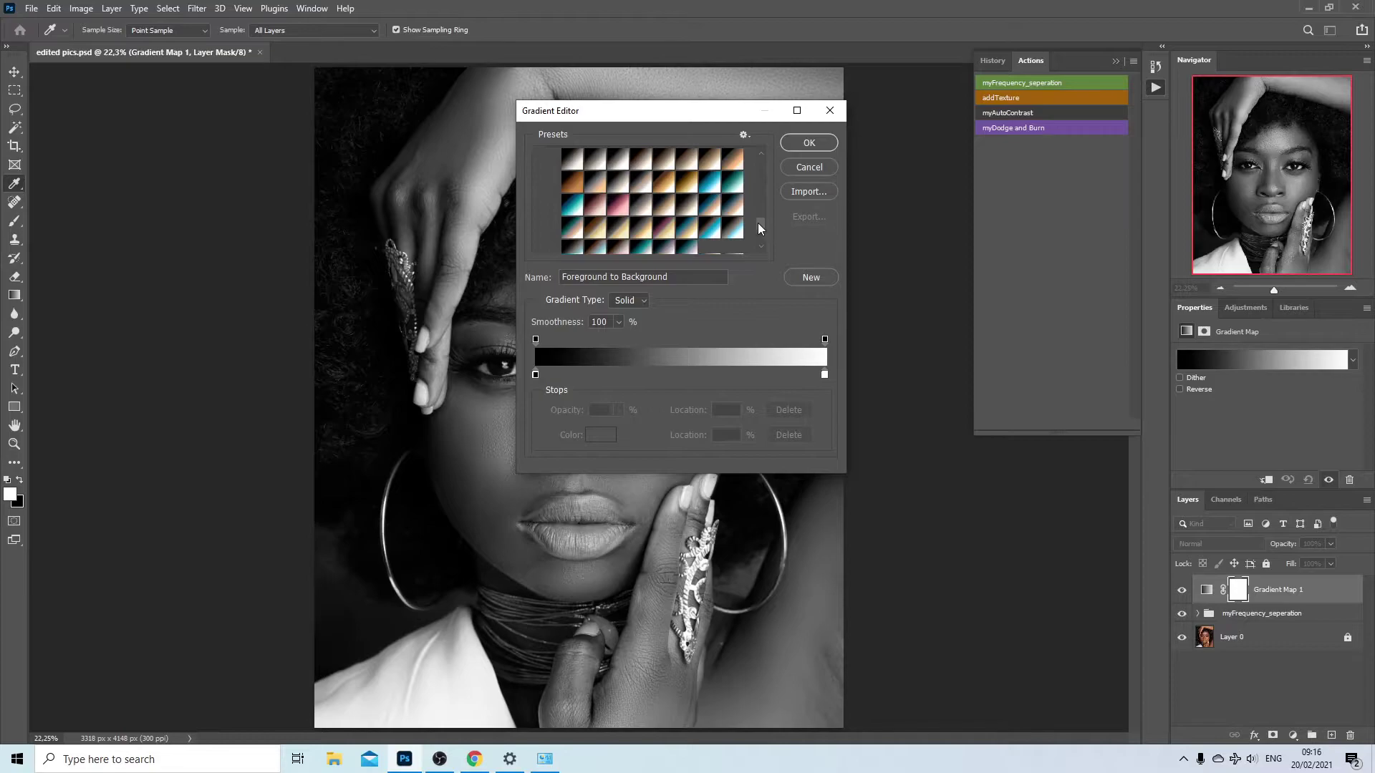
pyautogui.click(579, 190)
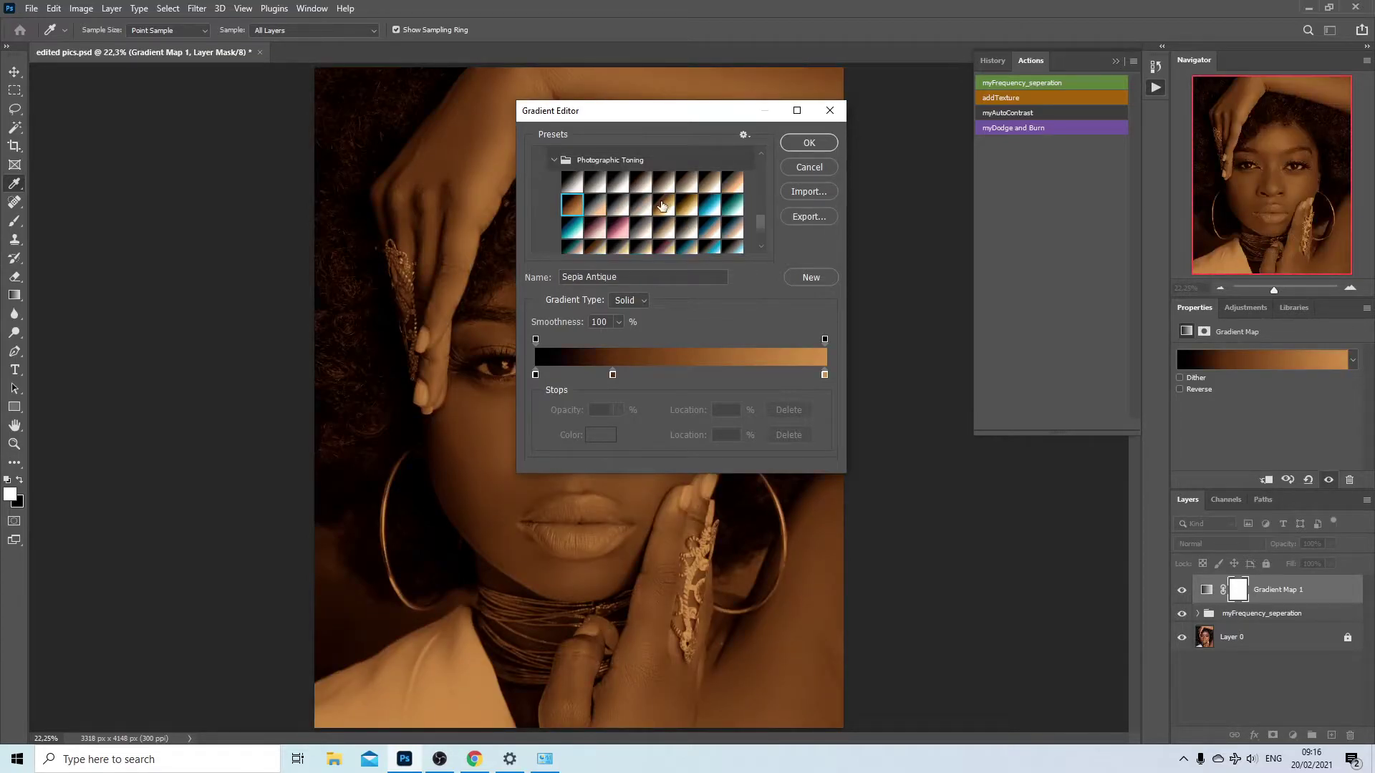
pyautogui.click(662, 206)
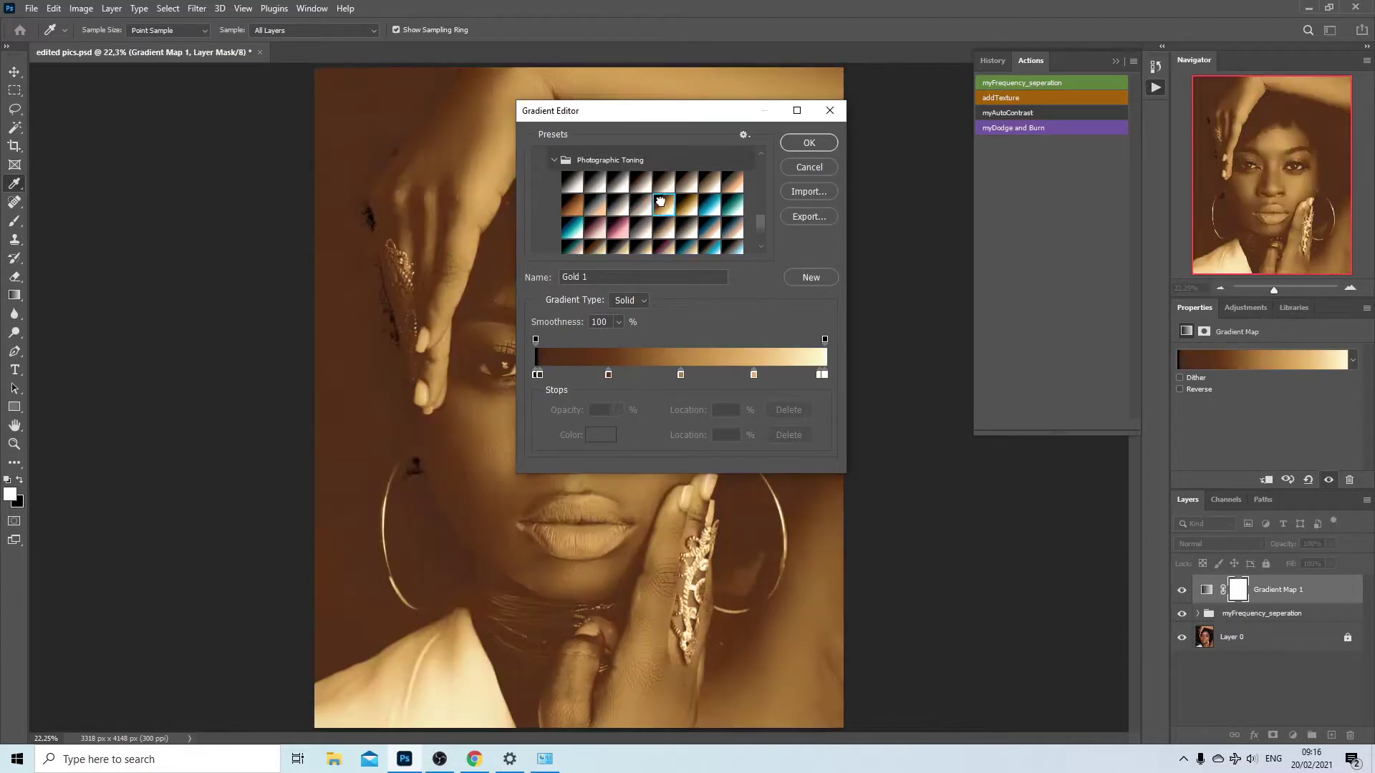
pyautogui.click(809, 142)
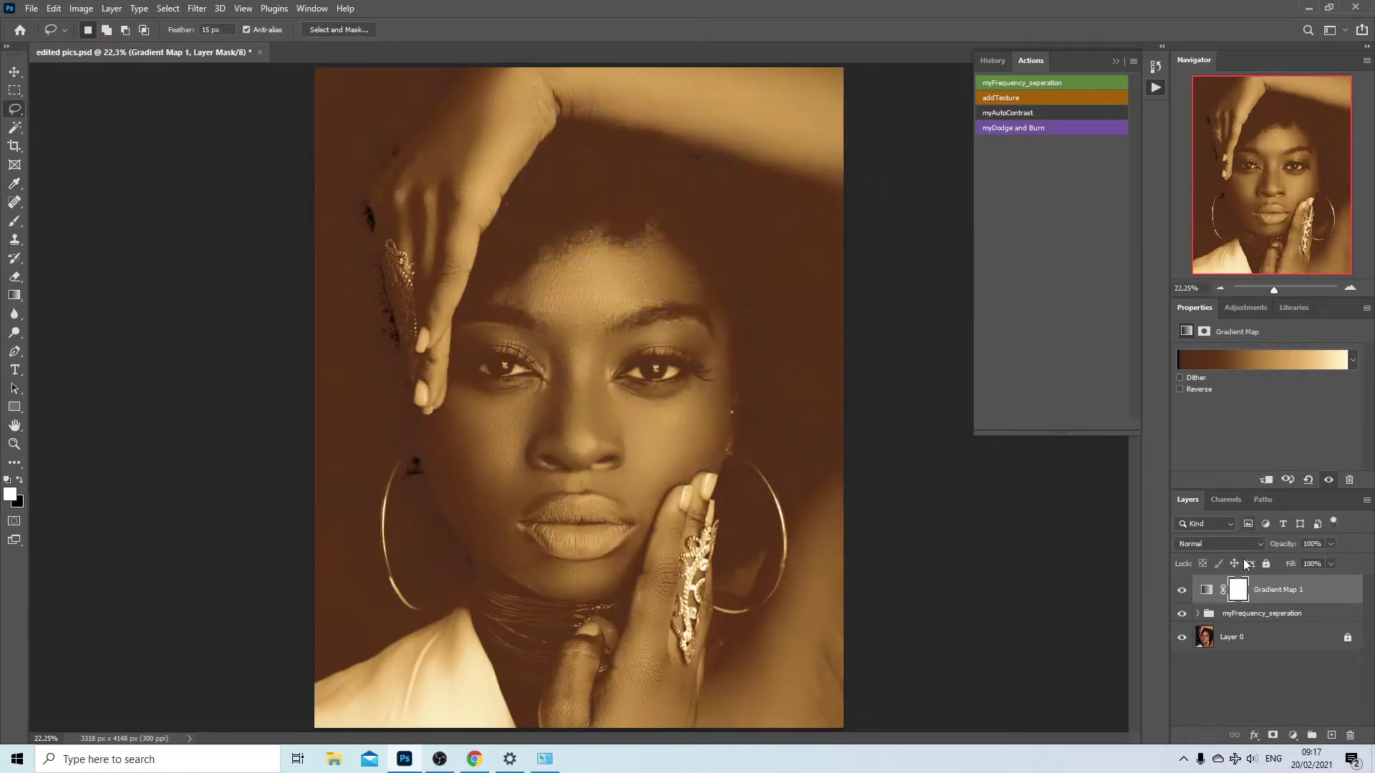
# - Set the Gradient Map layer's blend mode to Soft Light and its opacity to 14%
pyautogui.click(1218, 543)
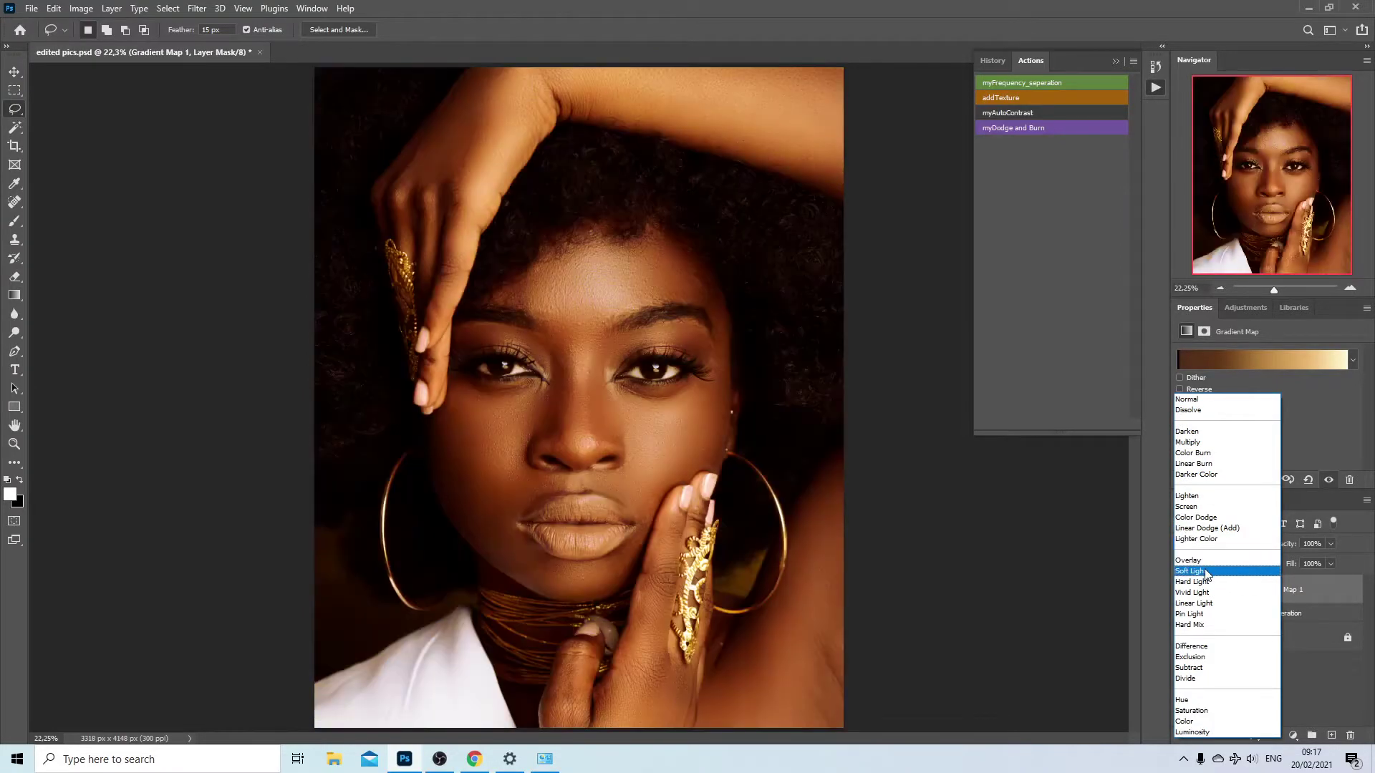
pyautogui.click(1206, 571)
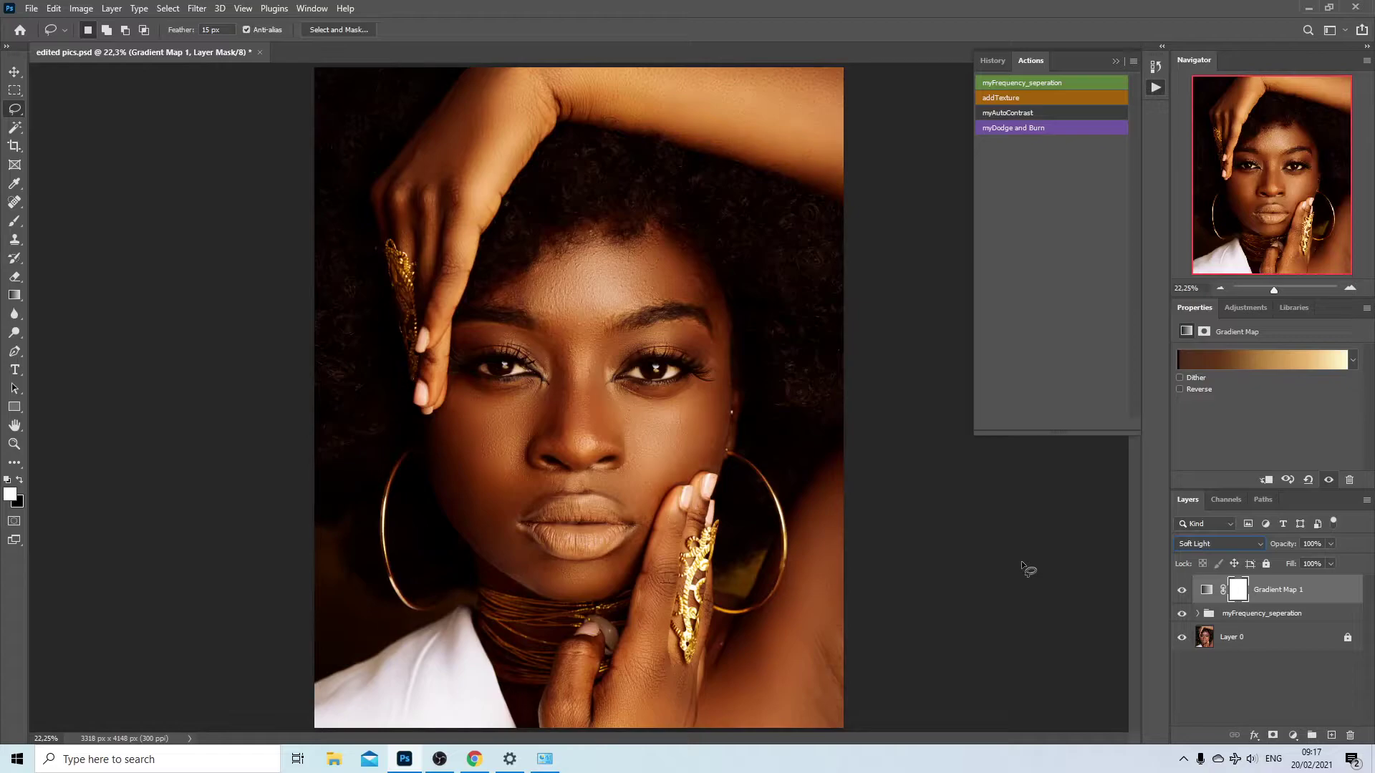
pyautogui.click(1324, 542)
pyautogui.write('14')
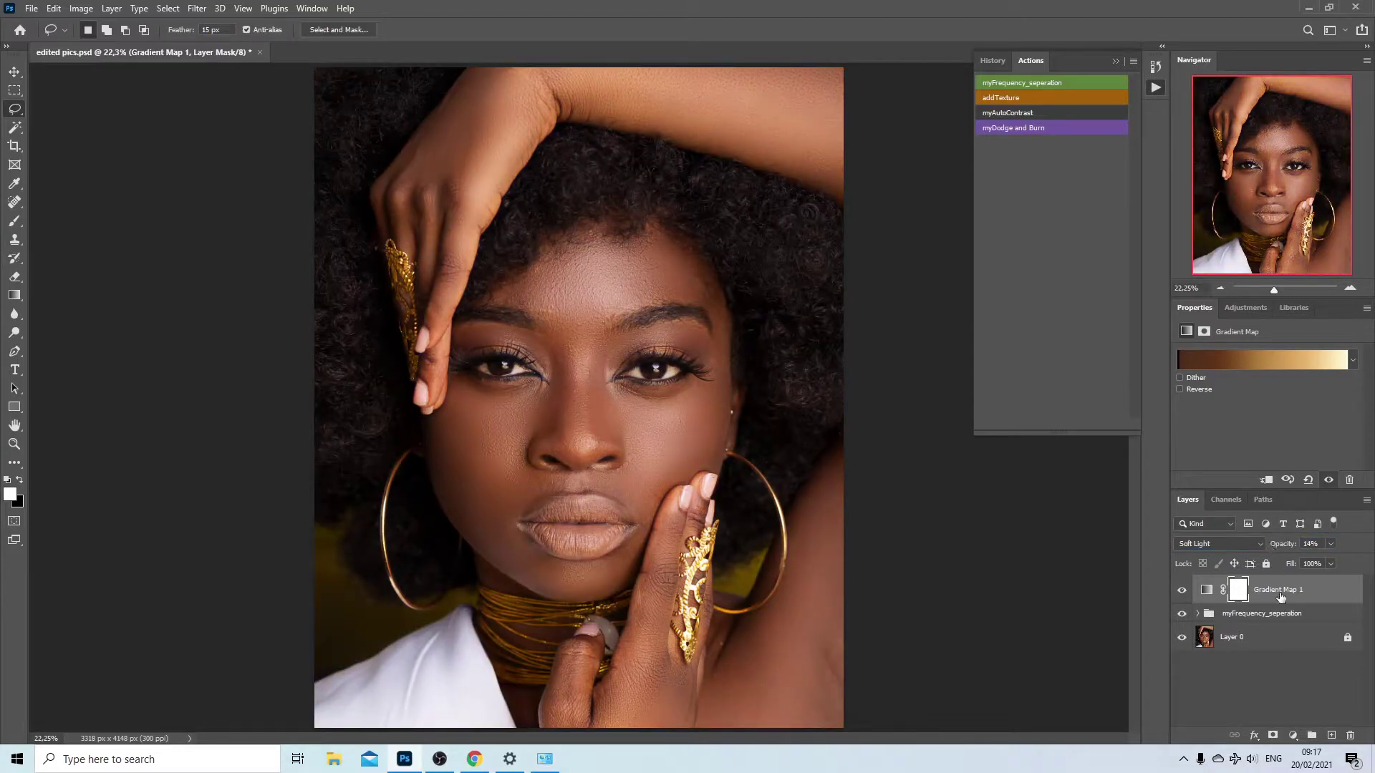
pyautogui.click(1292, 665)
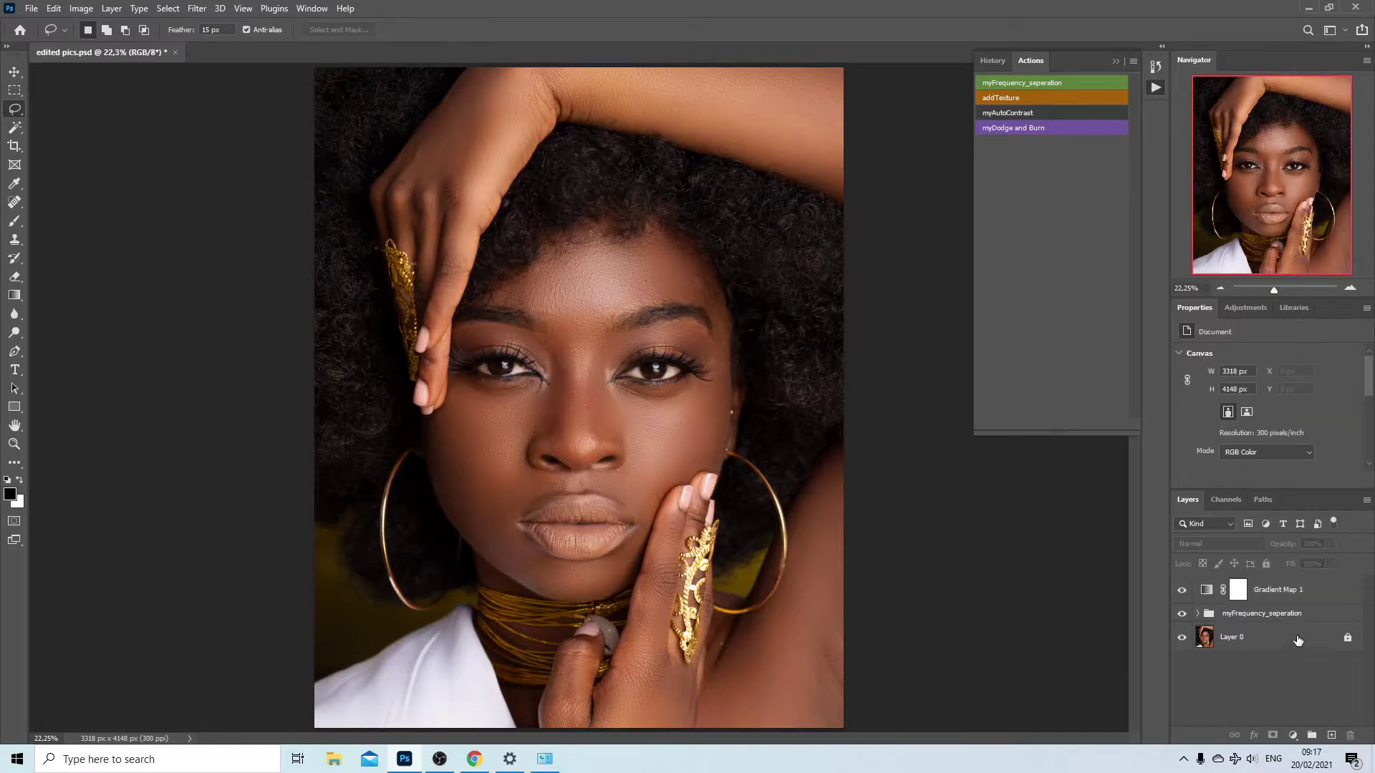
# - Add a Black & White adjustment layer above the Gradient Map and set its blend mode to Multiply
pyautogui.click(1215, 593)
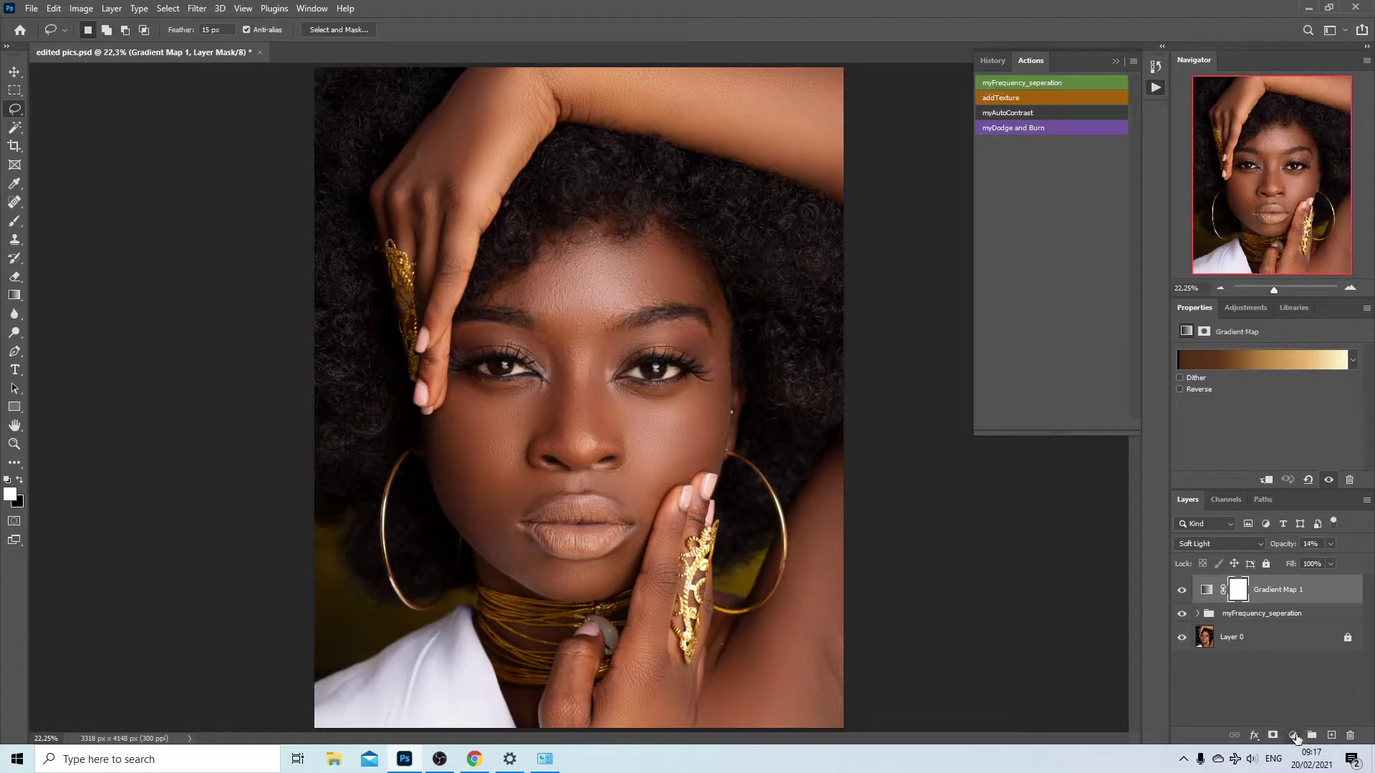
pyautogui.click(1291, 735)
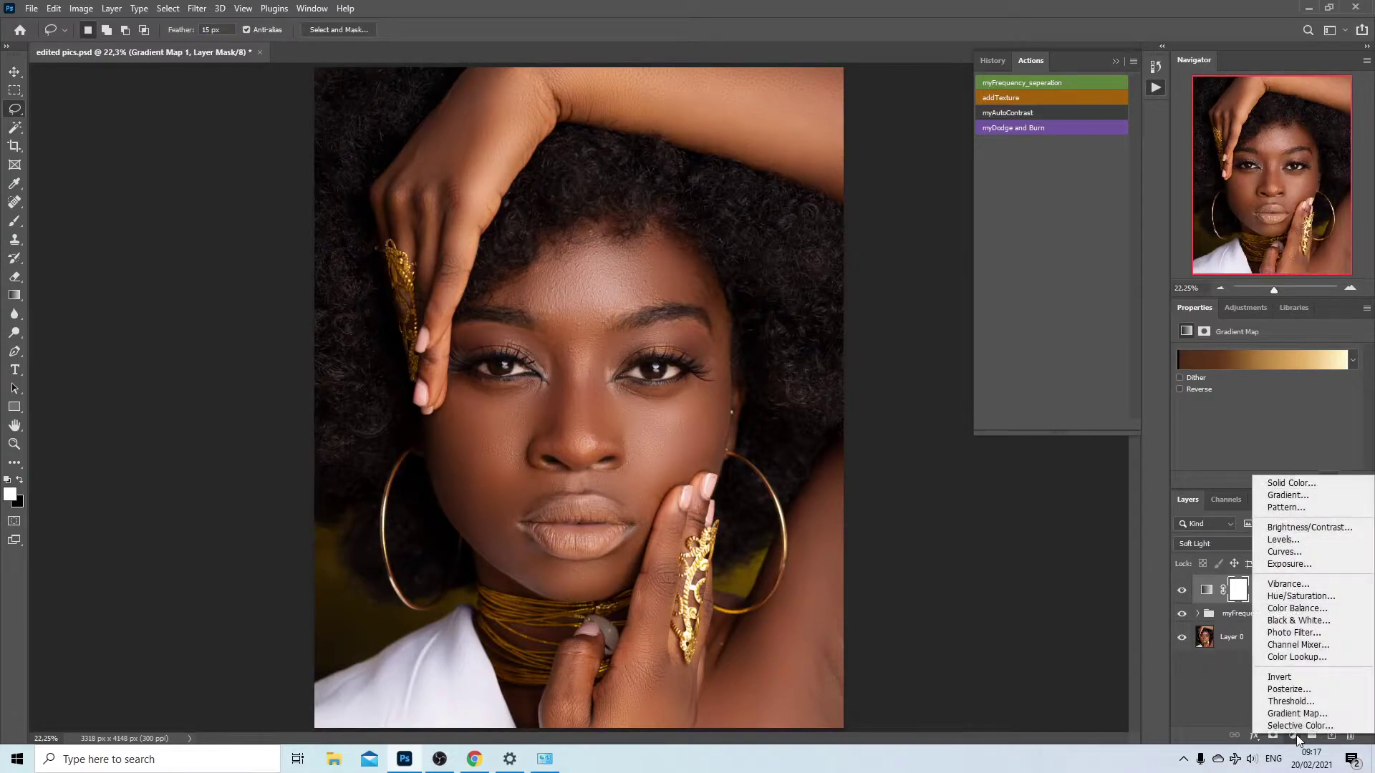
pyautogui.click(1296, 620)
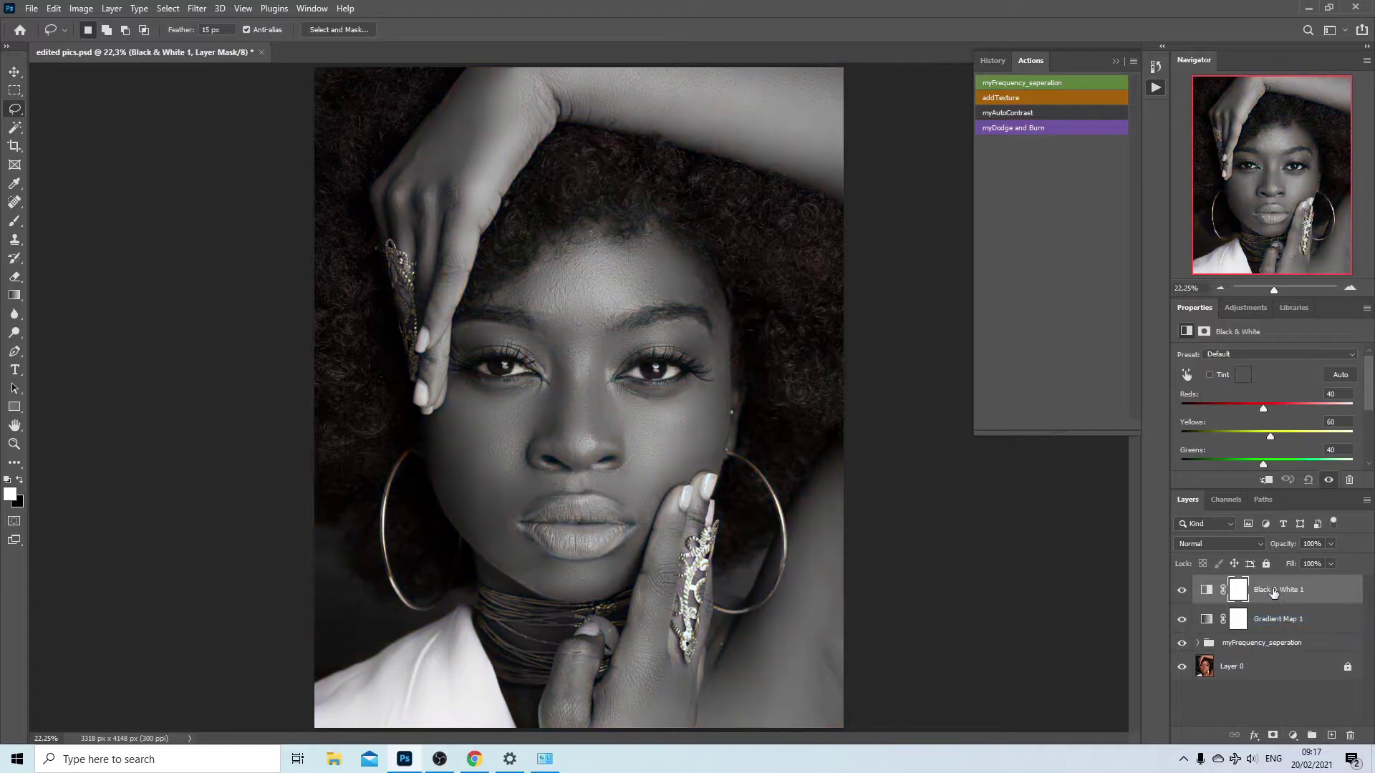
pyautogui.click(1218, 547)
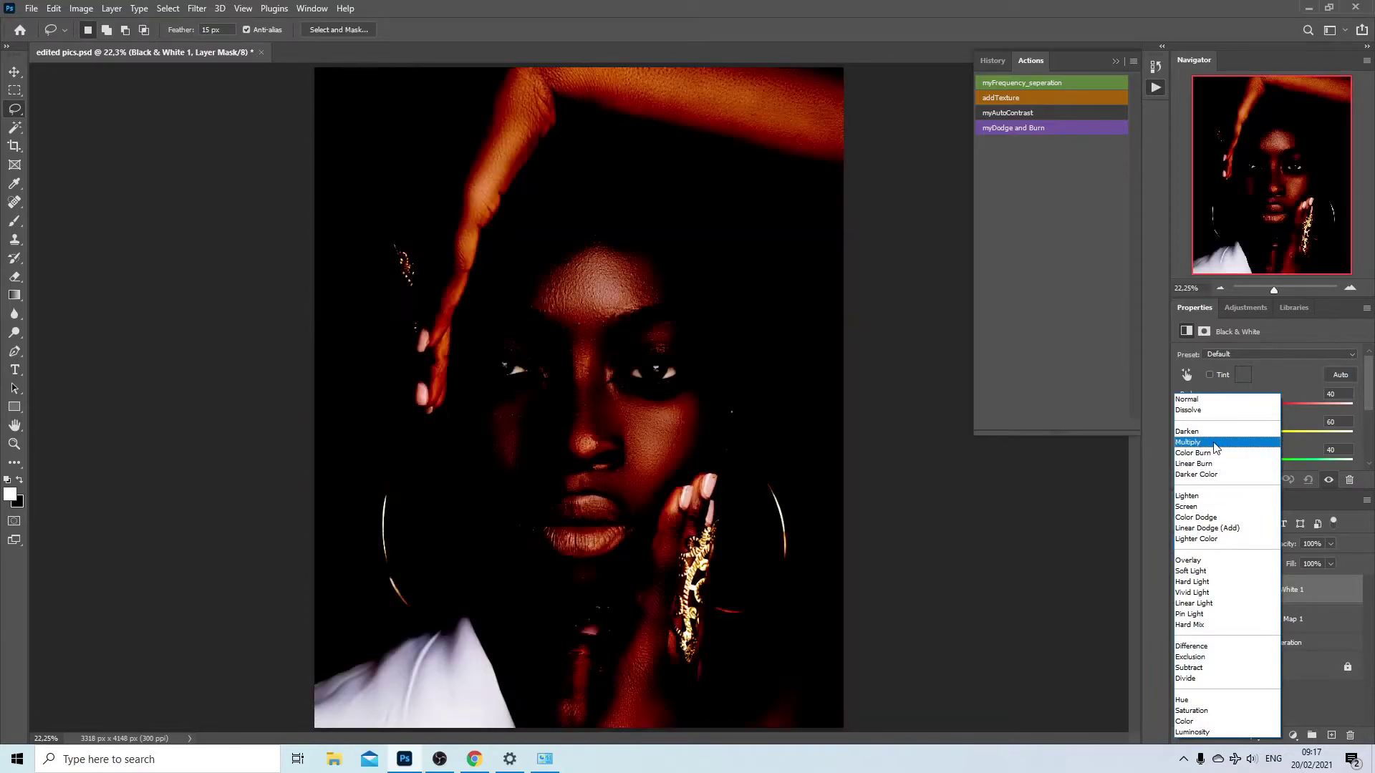
pyautogui.click(1214, 443)
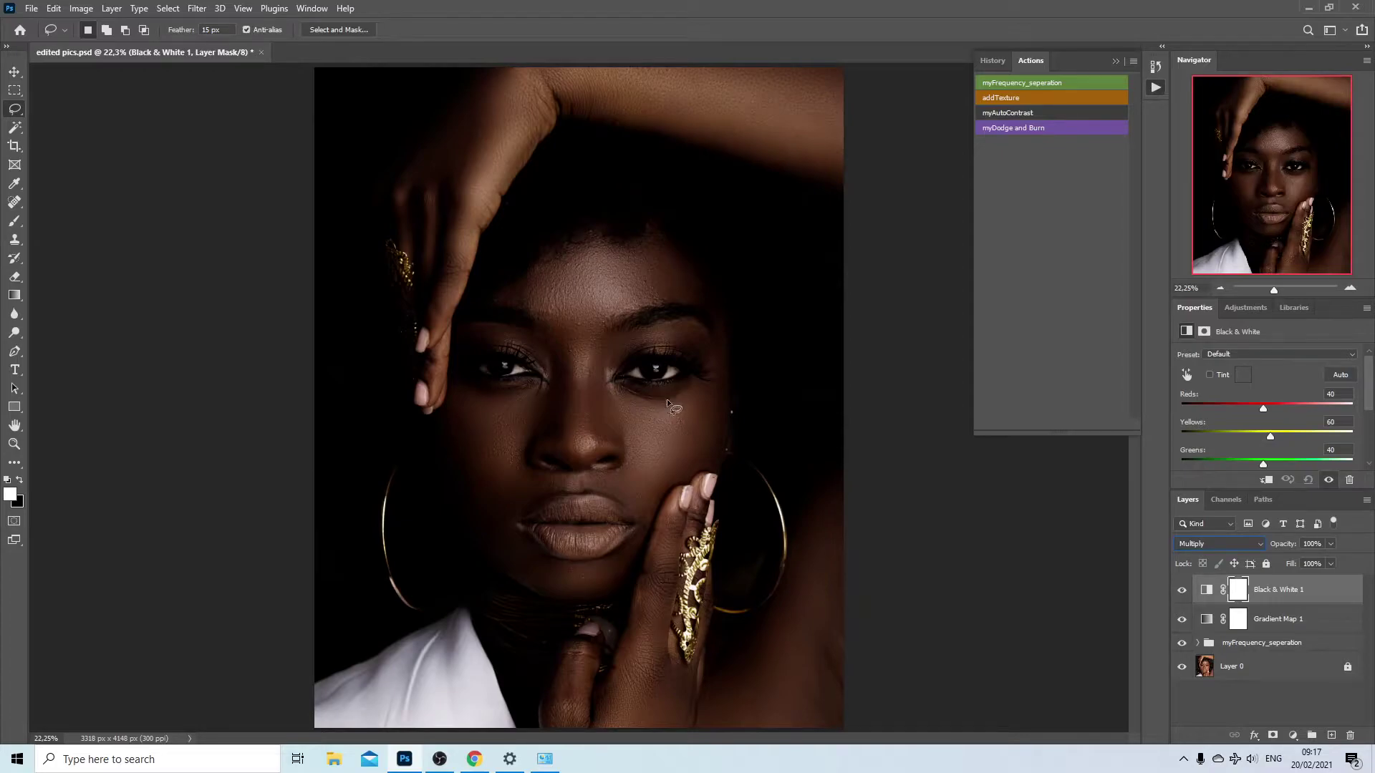
pyautogui.click(1238, 590)
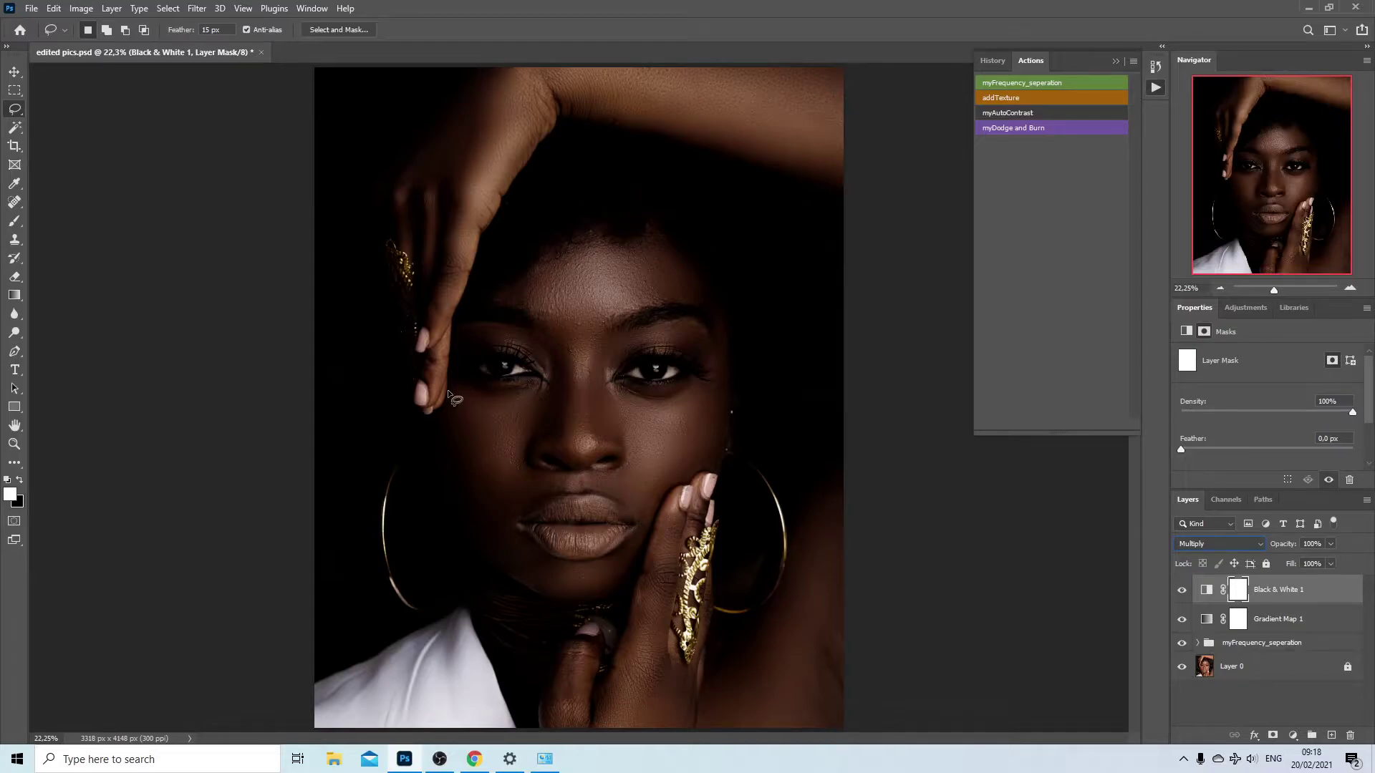
pyautogui.click(1249, 593)
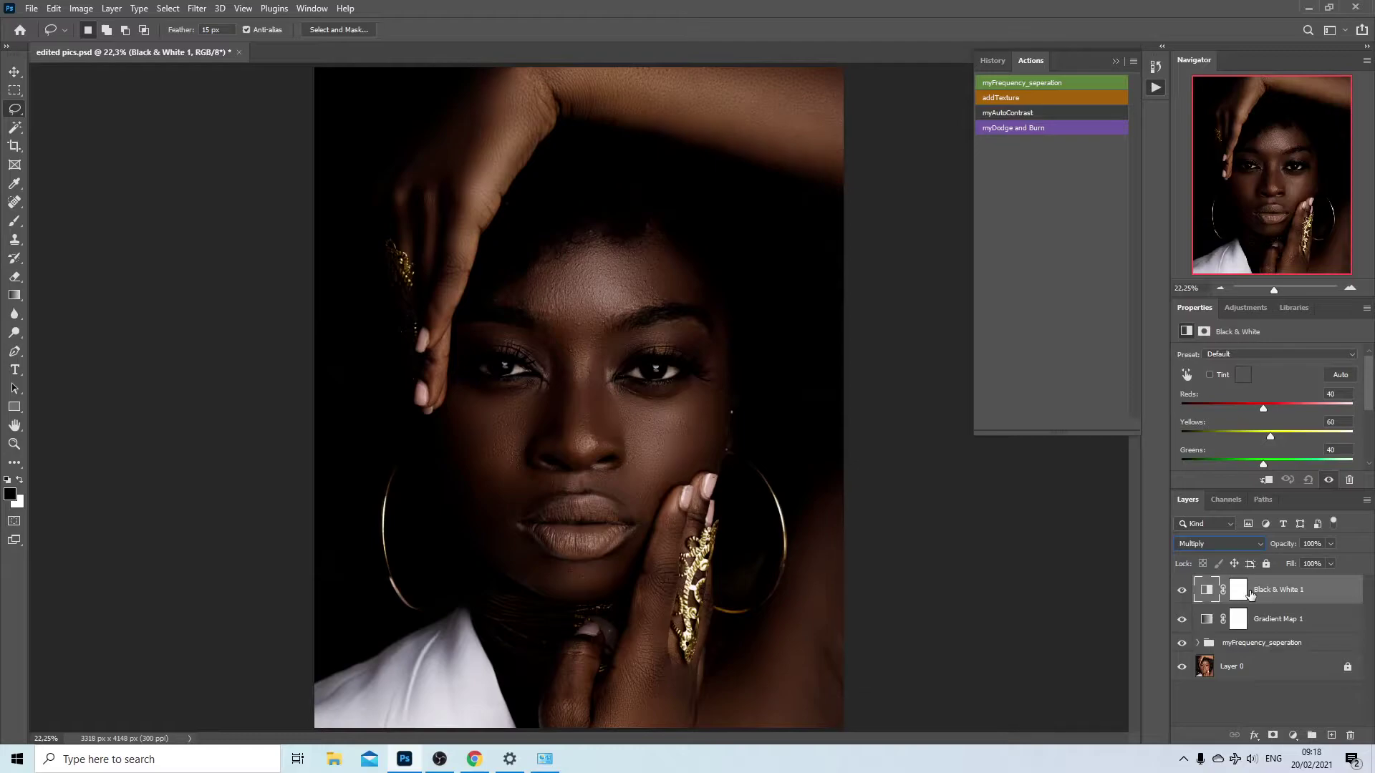
# - Invert the Black & White layer's mask to black and set up the Brush tool for painting on it
pyautogui.click(1243, 592)
pyautogui.hotkey('ctrl', 'i')
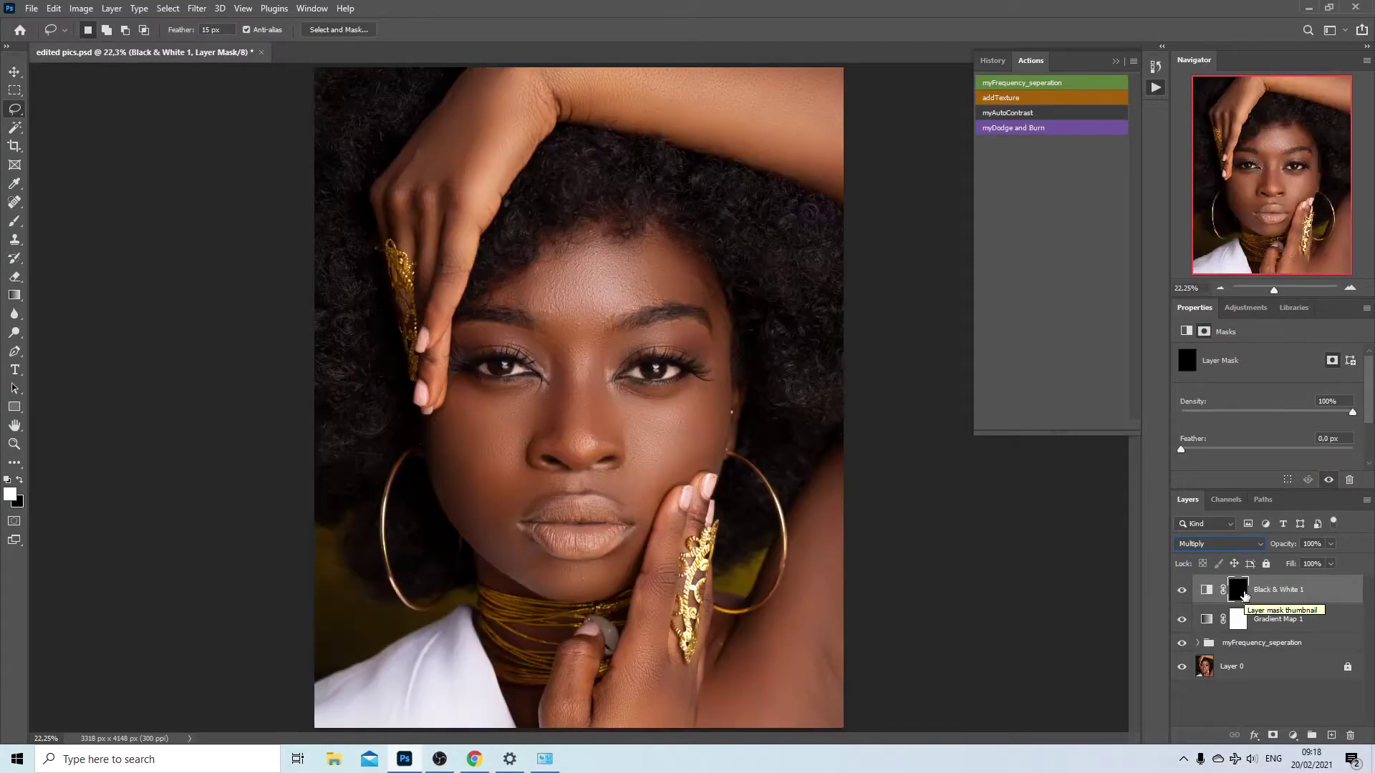
pyautogui.click(14, 221)
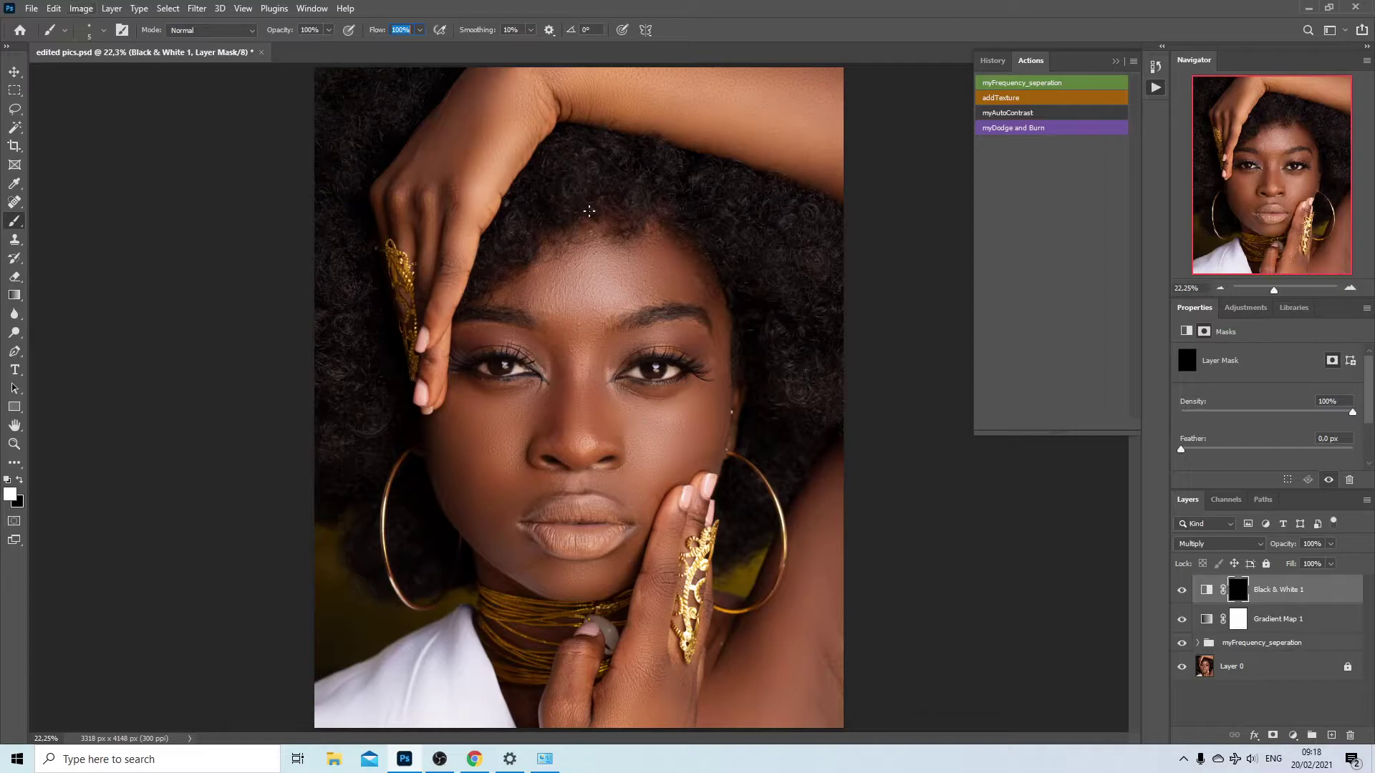
pyautogui.click(103, 31)
pyautogui.click(103, 32)
pyautogui.click(103, 32)
pyautogui.moveTo(84, 75); pyautogui.dragTo(104, 76)
pyautogui.click(588, 30)
# - Paint white over the forehead on the Black & White mask with a soft brush of size 700
pyautogui.press(']')
pyautogui.press(']')
pyautogui.press(']')
pyautogui.press(']')
pyautogui.press(']')
pyautogui.press(']')
pyautogui.press(']')
pyautogui.press(']')
pyautogui.press(']')
pyautogui.press(']')
pyautogui.press(']')
pyautogui.press(']')
pyautogui.press(']')
pyautogui.press(']')
pyautogui.press(']')
pyautogui.press(']')
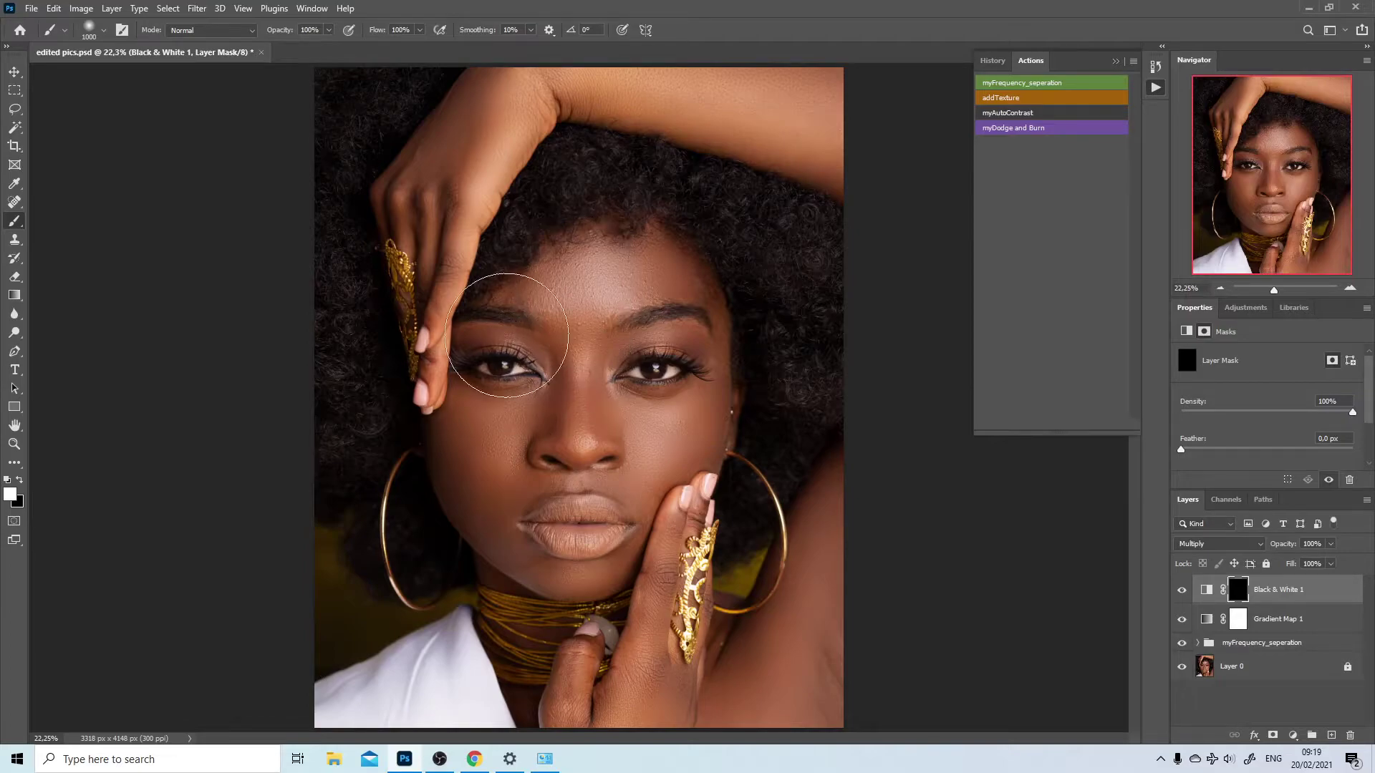
pyautogui.press('[')
pyautogui.press('[')
pyautogui.press('[')
pyautogui.moveTo(559, 295)
pyautogui.mouseDown()
pyautogui.moveTo(608, 290)
pyautogui.moveTo(597, 279)
pyautogui.moveTo(616, 270)
pyautogui.moveTo(699, 269)
pyautogui.moveTo(717, 314)
pyautogui.moveTo(630, 260)
pyautogui.moveTo(562, 259)
pyautogui.moveTo(687, 252)
pyautogui.moveTo(738, 324)
pyautogui.moveTo(626, 313)
pyautogui.moveTo(674, 301)
pyautogui.moveTo(636, 313)
pyautogui.mouseUp()
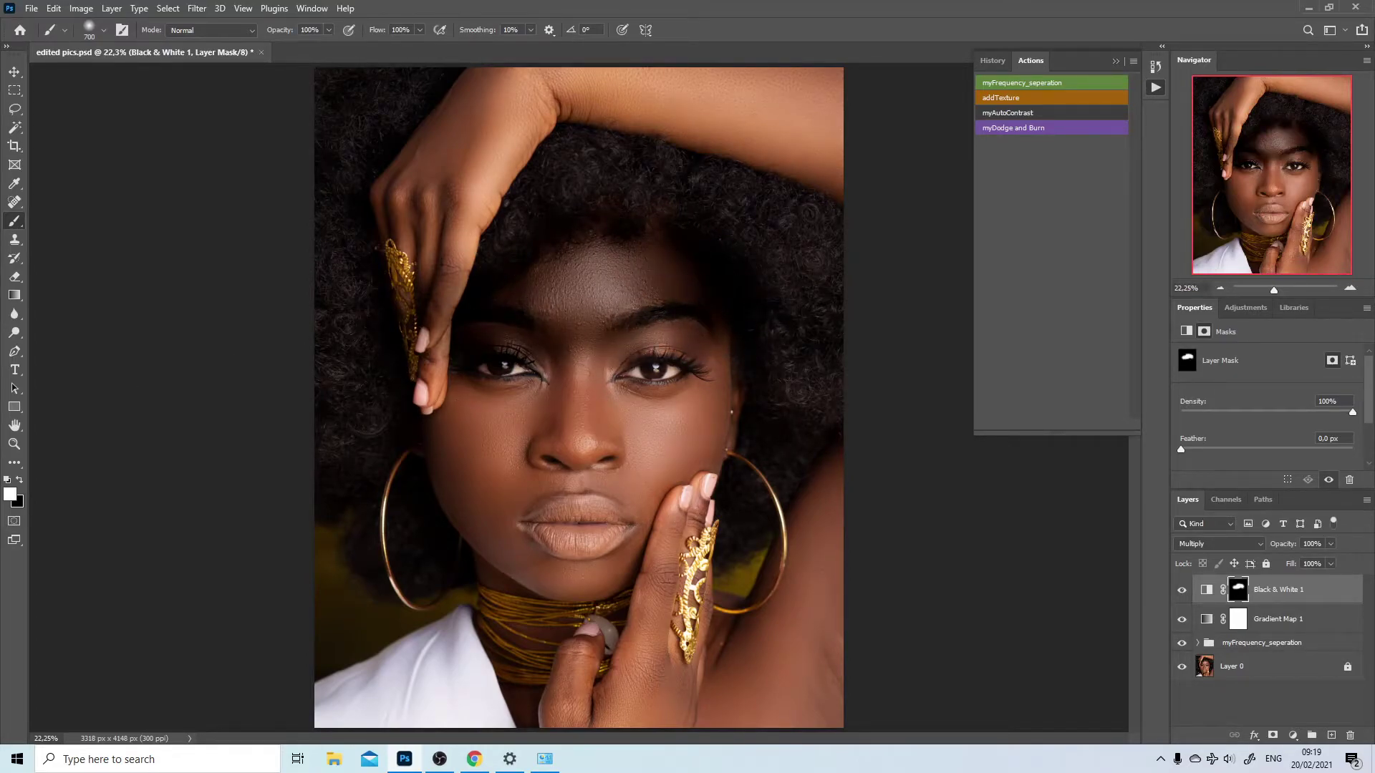
# - Clean up the Black & White mask in black near the hairline, then extend it in white over the brow and eye area
pyautogui.press('x')
pyautogui.moveTo(669, 316)
pyautogui.mouseDown()
pyautogui.moveTo(646, 299)
pyautogui.moveTo(702, 251)
pyautogui.mouseUp()
pyautogui.press('x')
pyautogui.moveTo(628, 318)
pyautogui.mouseDown()
pyautogui.moveTo(679, 293)
pyautogui.moveTo(668, 396)
pyautogui.moveTo(644, 426)
pyautogui.moveTo(579, 396)
pyautogui.moveTo(549, 434)
pyautogui.moveTo(444, 397)
pyautogui.moveTo(484, 550)
pyautogui.moveTo(522, 463)
pyautogui.moveTo(567, 519)
pyautogui.moveTo(686, 477)
pyautogui.moveTo(709, 368)
pyautogui.mouseUp()
# - Paint white on the Black & White mask over the neck and the shoulder with a resized soft brush
pyautogui.press('[')
pyautogui.press('[')
pyautogui.press('[')
pyautogui.press(']')
pyautogui.press(']')
pyautogui.moveTo(516, 595)
pyautogui.mouseDown()
pyautogui.moveTo(667, 664)
pyautogui.moveTo(680, 629)
pyautogui.moveTo(841, 700)
pyautogui.moveTo(869, 530)
pyautogui.moveTo(808, 568)
pyautogui.moveTo(826, 624)
pyautogui.mouseUp()
# - Paint black on the Black & White mask over the background inside the hoop earring and around the forehead
pyautogui.press('x')
pyautogui.press('[')
pyautogui.press('[')
pyautogui.press('[')
pyautogui.moveTo(756, 559); pyautogui.dragTo(732, 595)
pyautogui.press(']')
pyautogui.press(']')
pyautogui.press(']')
pyautogui.press(']')
pyautogui.moveTo(583, 350)
pyautogui.mouseDown()
pyautogui.moveTo(648, 405)
pyautogui.moveTo(587, 307)
pyautogui.mouseUp()
# - Paint white on the Black & White mask along the raised forearm and down the hand beside the face
pyautogui.press('x')
pyautogui.press('[')
pyautogui.press('[')
pyautogui.moveTo(516, 107)
pyautogui.mouseDown()
pyautogui.moveTo(394, 193)
pyautogui.moveTo(435, 281)
pyautogui.moveTo(437, 350)
pyautogui.moveTo(456, 156)
pyautogui.moveTo(560, 82)
pyautogui.moveTo(795, 119)
pyautogui.moveTo(874, 179)
pyautogui.mouseUp()
pyautogui.press('[')
pyautogui.press('[')
pyautogui.moveTo(462, 236)
pyautogui.mouseDown()
pyautogui.moveTo(410, 214)
pyautogui.moveTo(403, 330)
pyautogui.mouseUp()
# - Paint white on the Black & White mask over the lower face and lower hand with a brush of size 700
pyautogui.press(']')
pyautogui.press(']')
pyautogui.press(']')
pyautogui.press(']')
pyautogui.moveTo(628, 452)
pyautogui.mouseDown()
pyautogui.moveTo(621, 553)
pyautogui.moveTo(650, 667)
pyautogui.mouseUp()
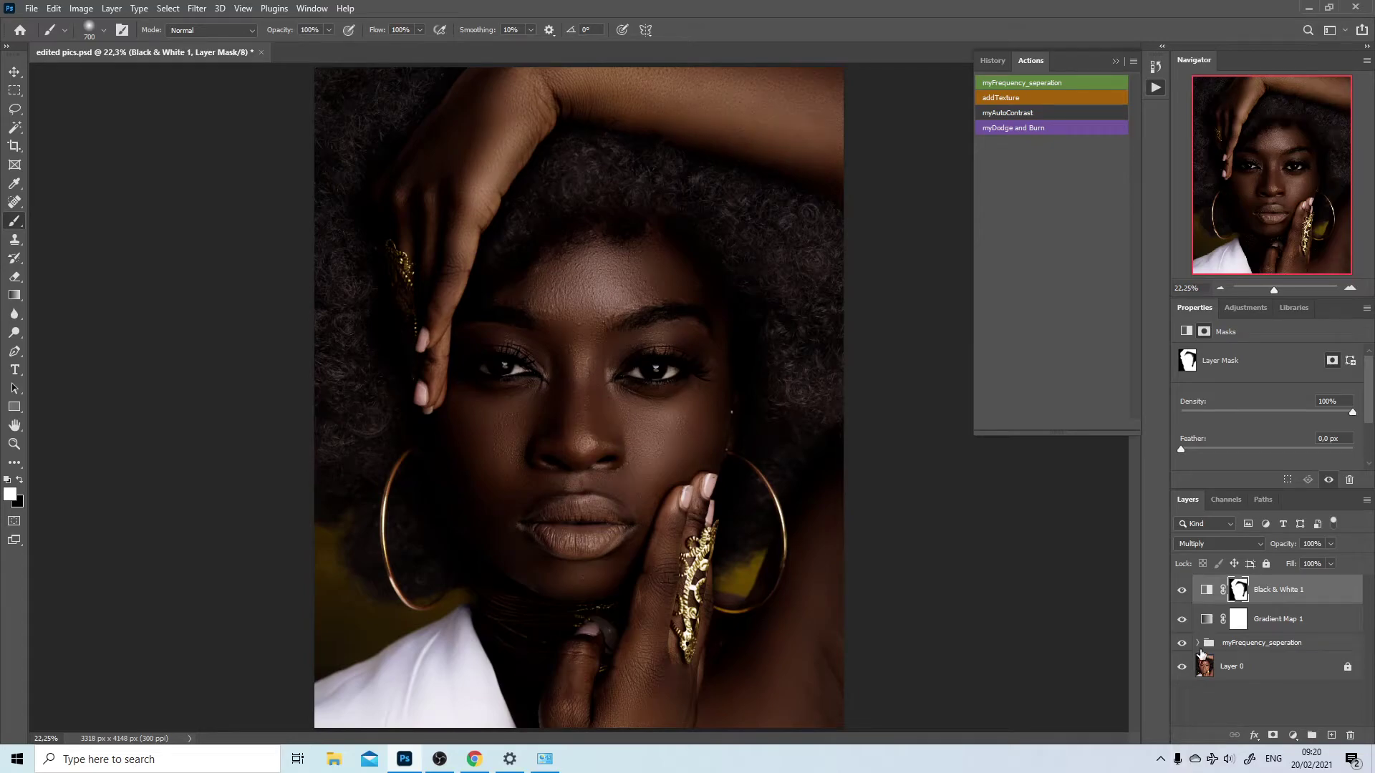
# - Lower the Black & White layer's opacity to 39% and compare the image with the layer hidden and shown
pyautogui.click(1182, 590)
pyautogui.click(1183, 591)
pyautogui.click(1333, 586)
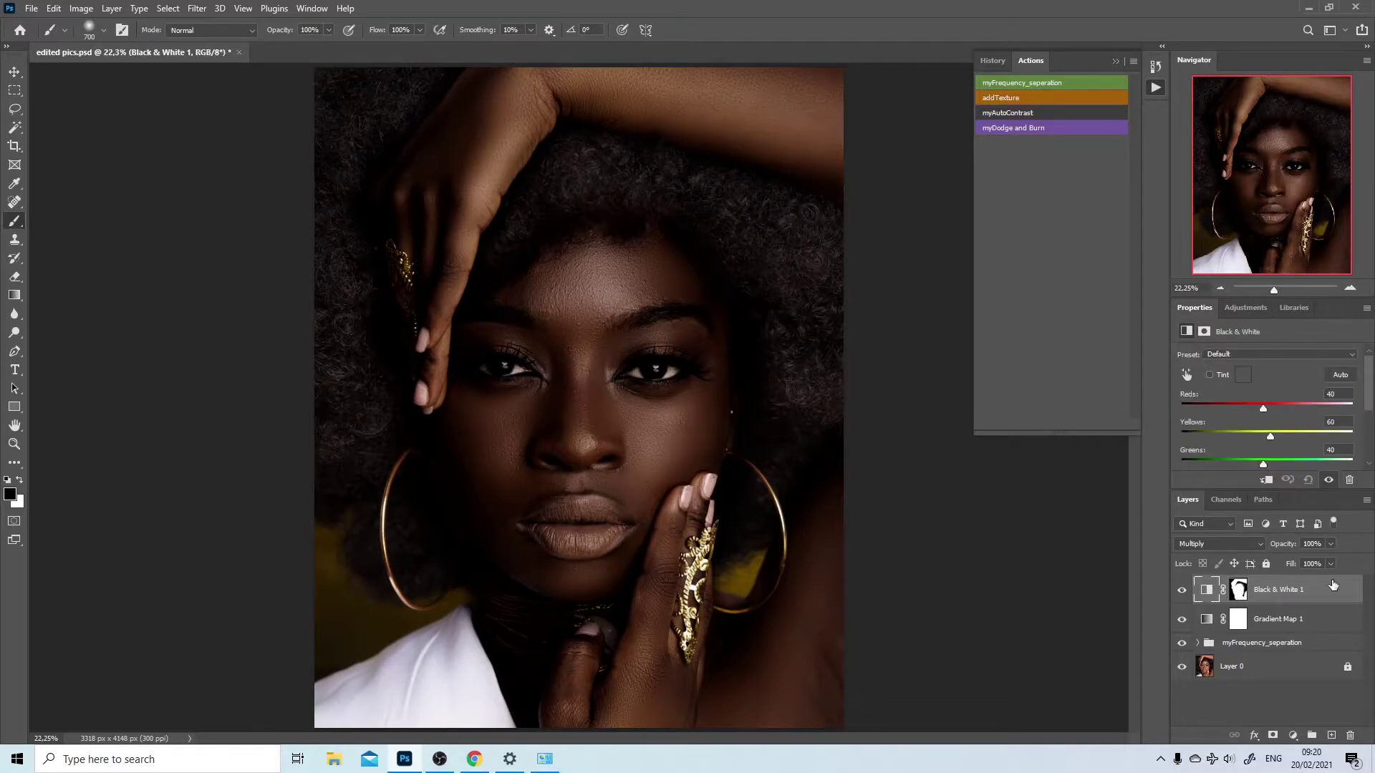
pyautogui.click(1328, 543)
pyautogui.moveTo(1300, 560); pyautogui.dragTo(1288, 561)
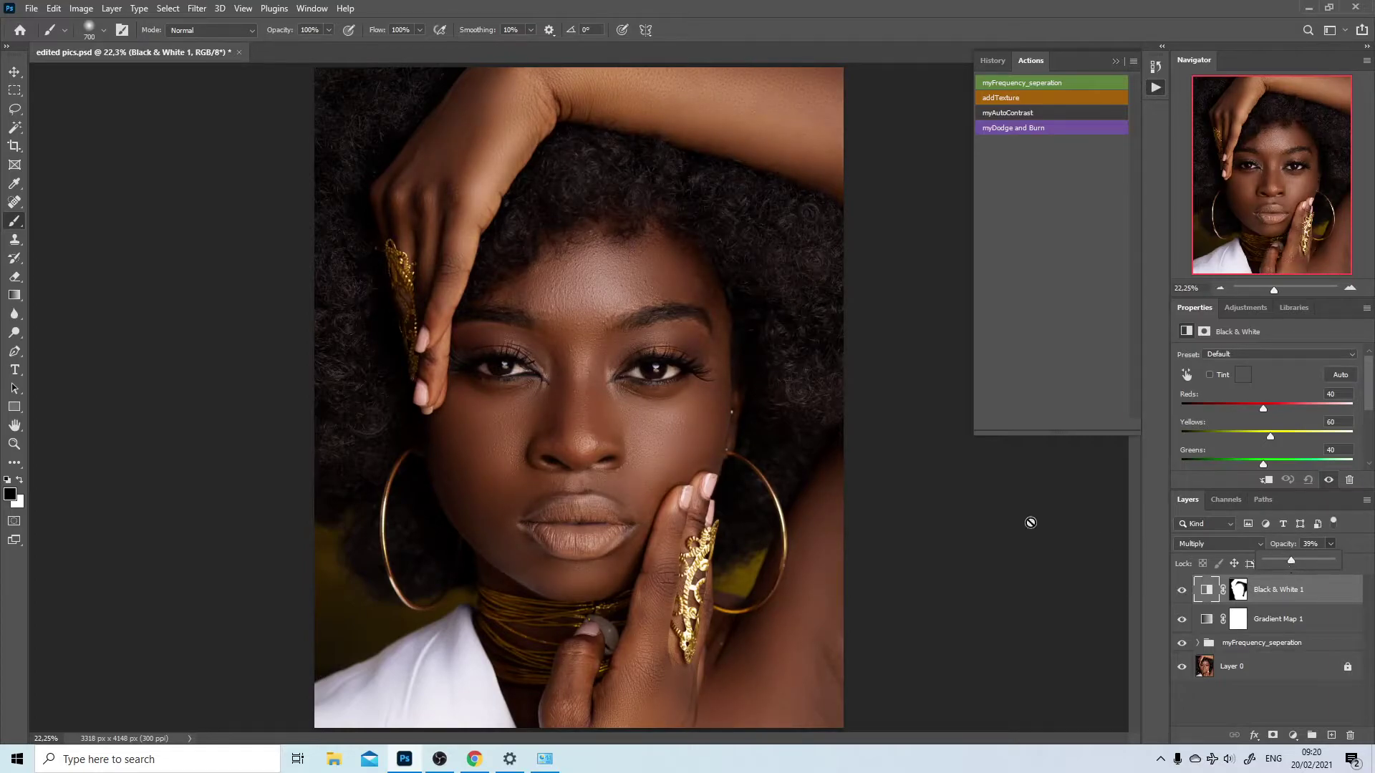
pyautogui.click(1183, 591)
pyautogui.click(1182, 591)
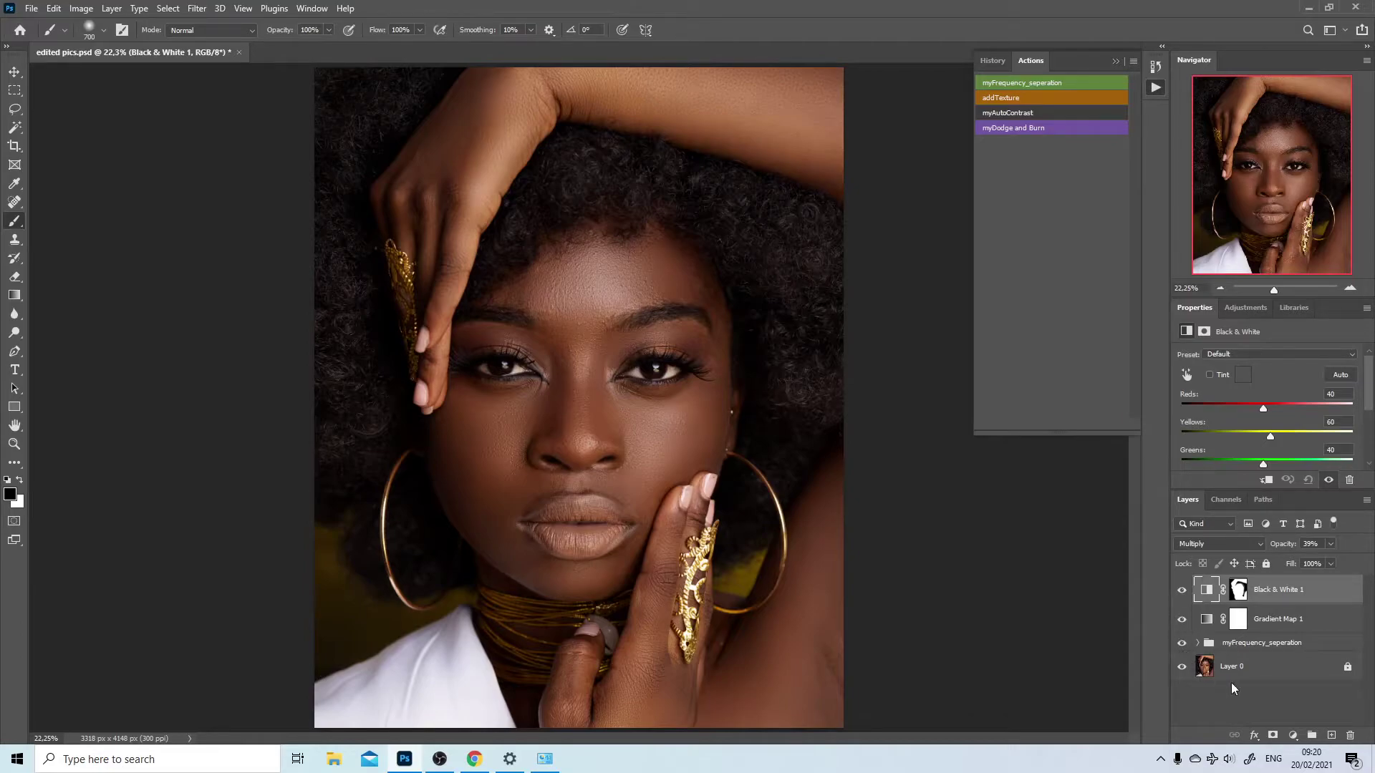
# - Add a Color Lookup adjustment layer on top and load Melanin Grade_19FEB2021.CUBE as its 3D LUT
pyautogui.click(1298, 735)
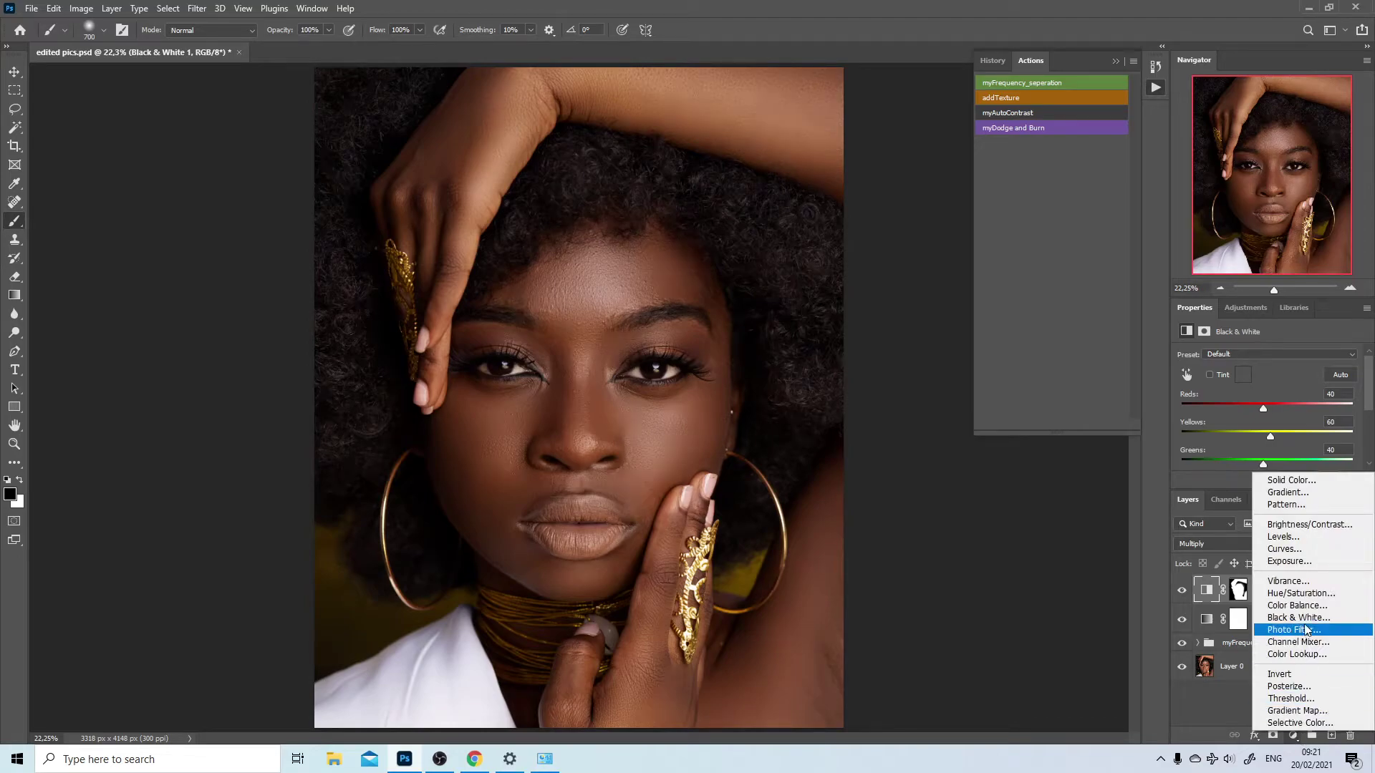
pyautogui.click(1298, 653)
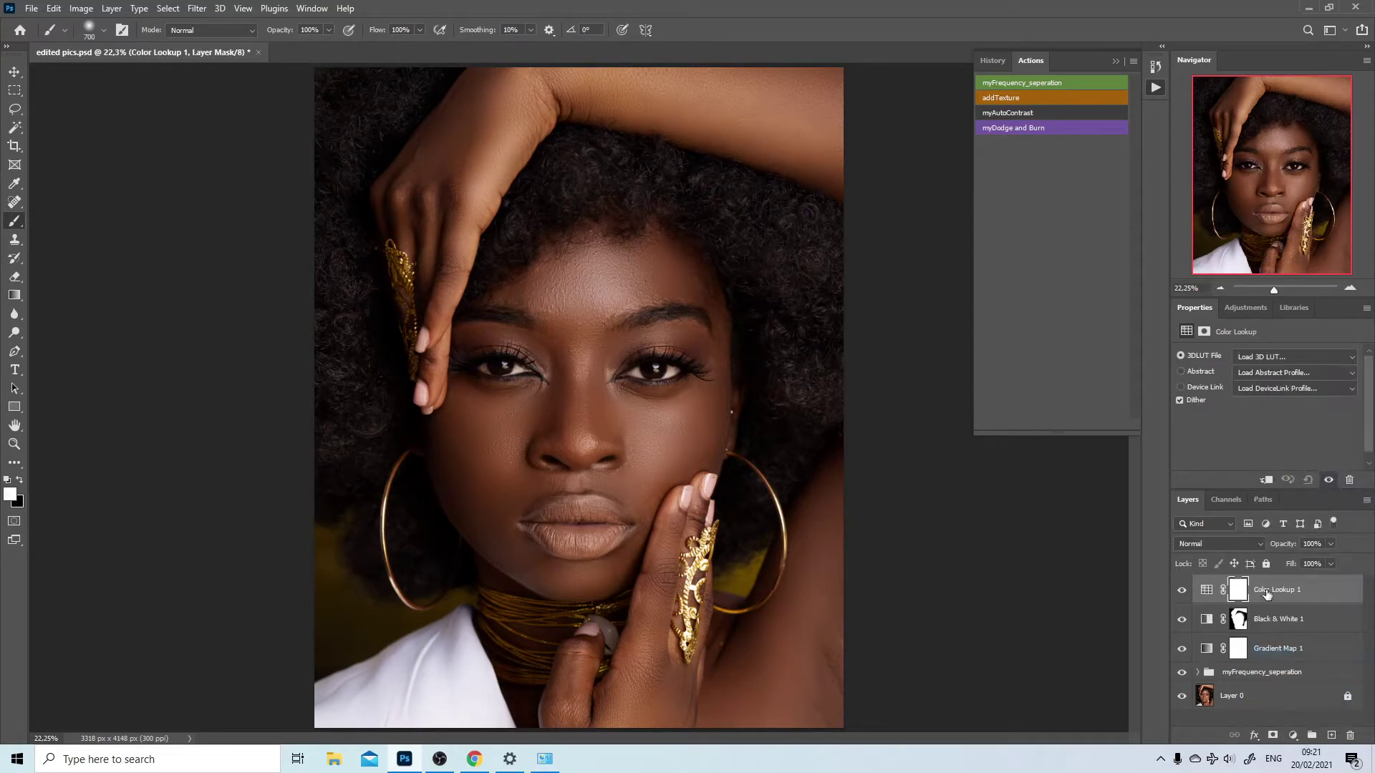
pyautogui.click(1266, 356)
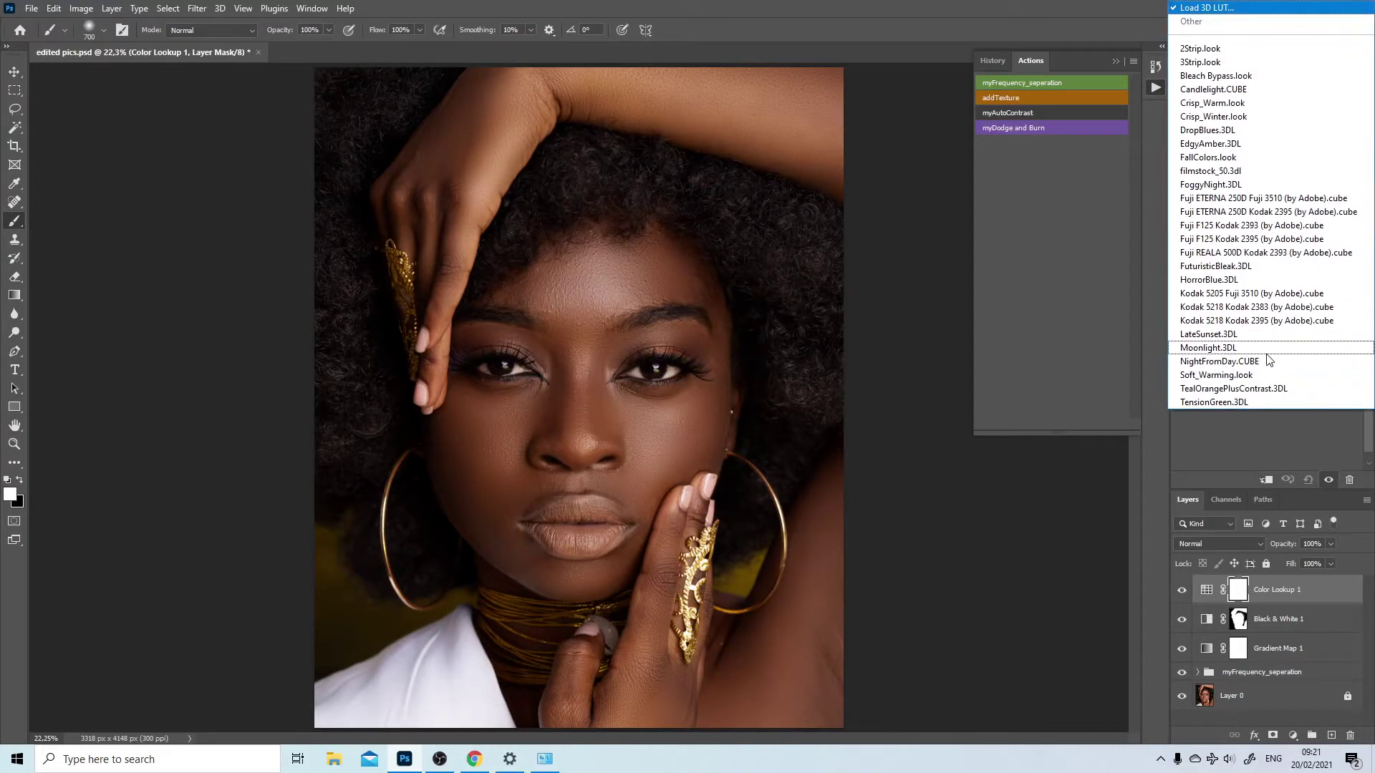
pyautogui.click(1242, 9)
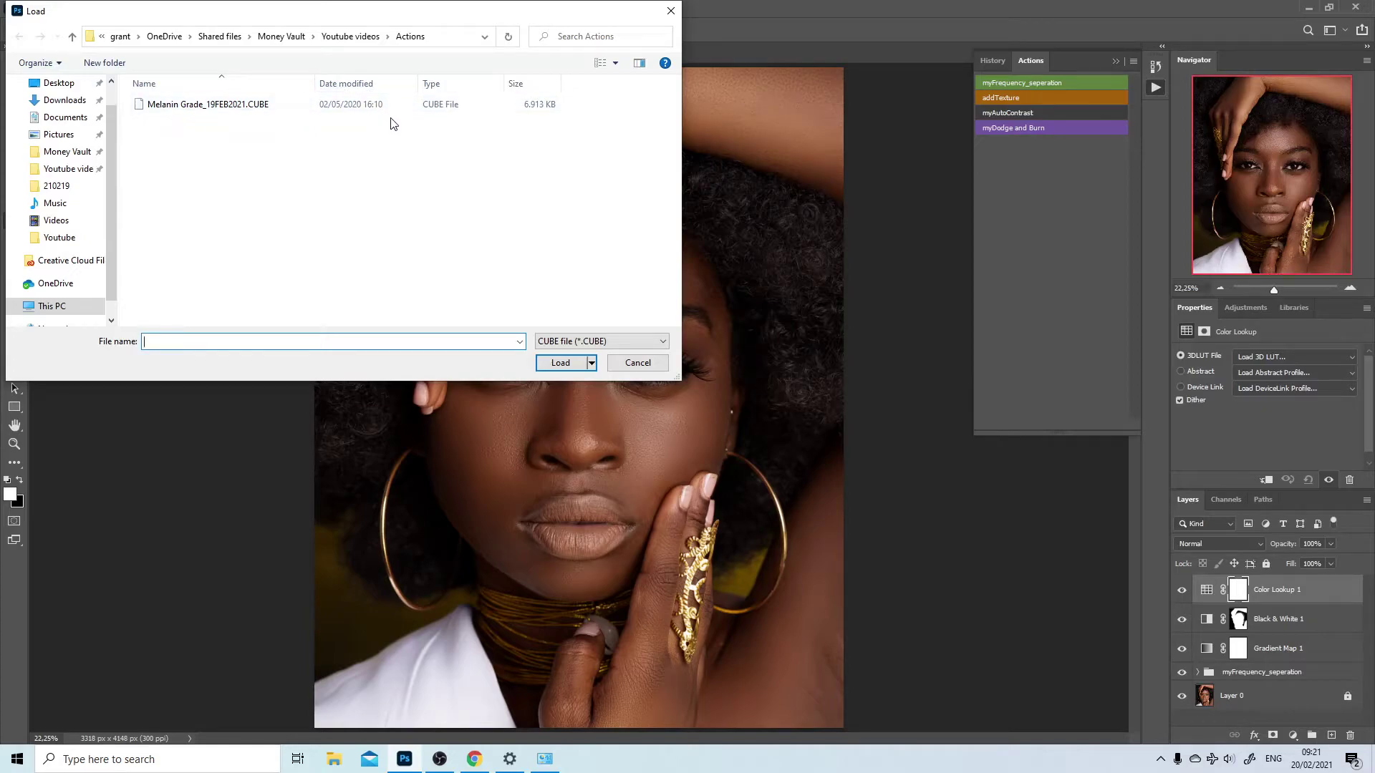
pyautogui.doubleClick(282, 105)
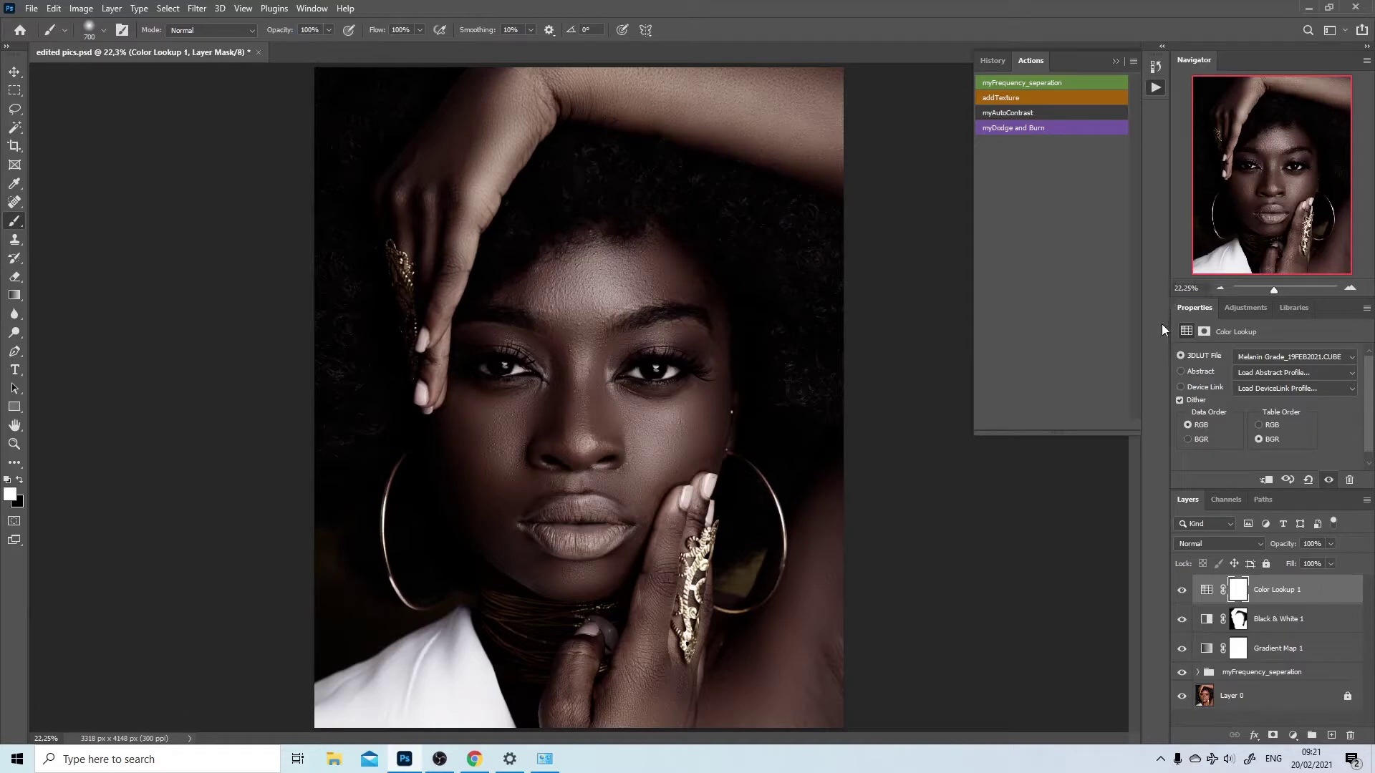
# - Set the Color Lookup layer's opacity to 41% and deselect all layers
pyautogui.click(1332, 544)
pyautogui.click(1291, 561)
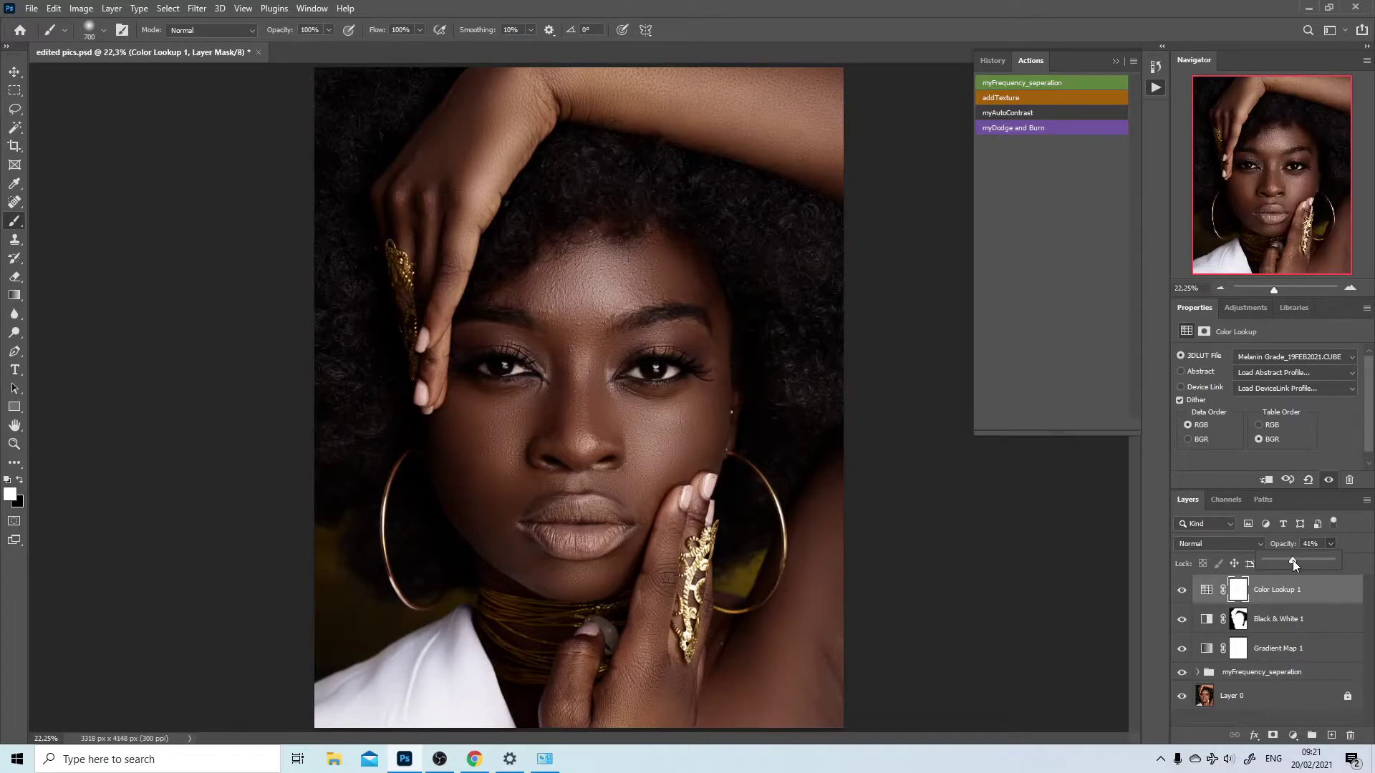
pyautogui.click(14, 71)
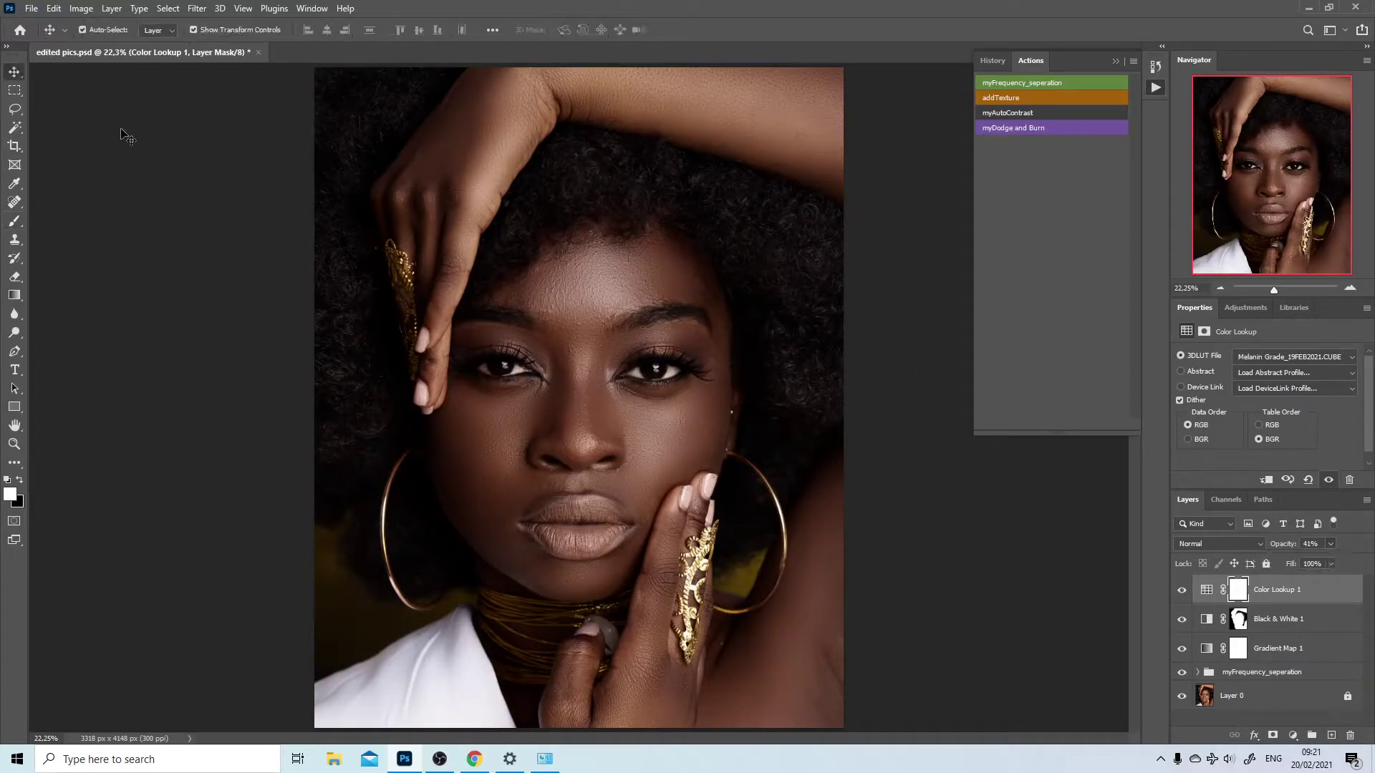
pyautogui.click(188, 228)
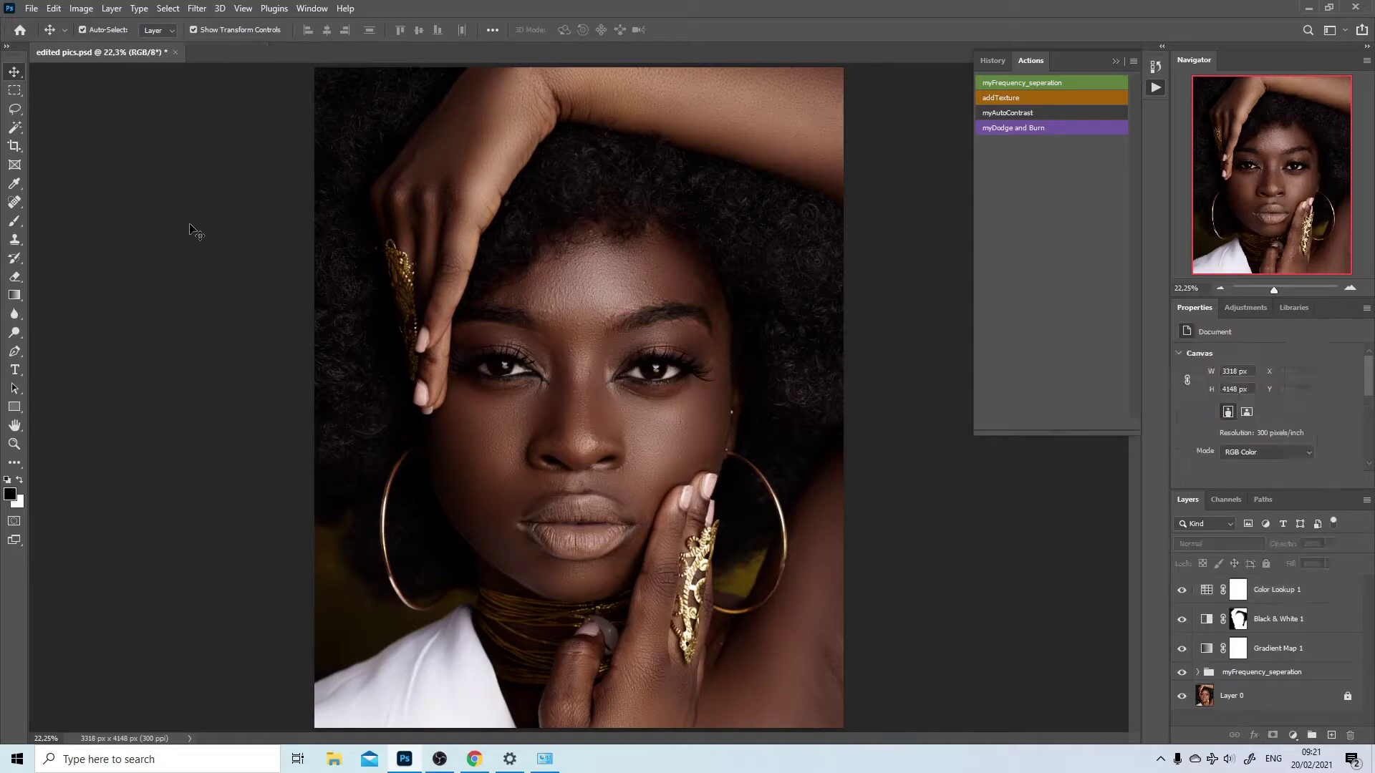
# - Run the myDodge and Burn action above the Color Lookup layer and hide the myFrequency_seperation group
pyautogui.click(1287, 590)
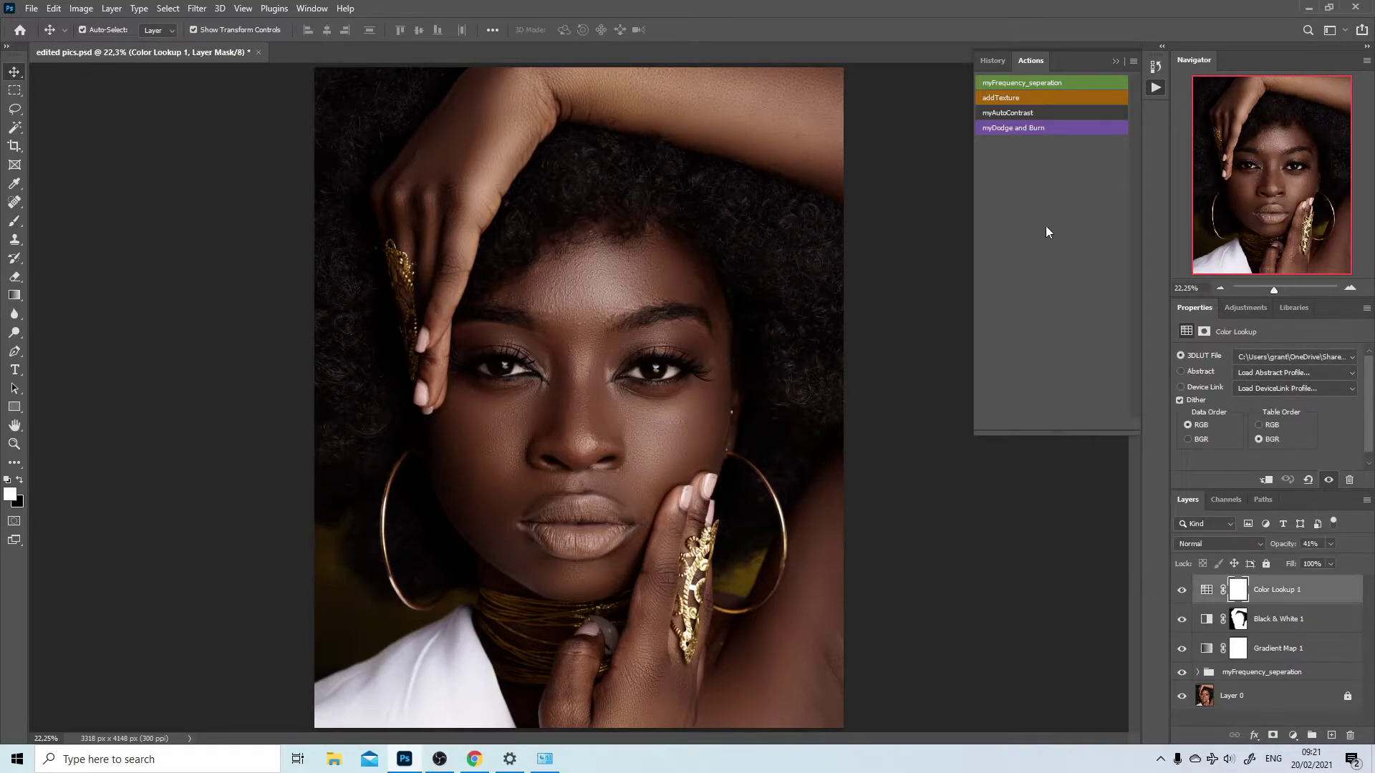
pyautogui.click(1029, 129)
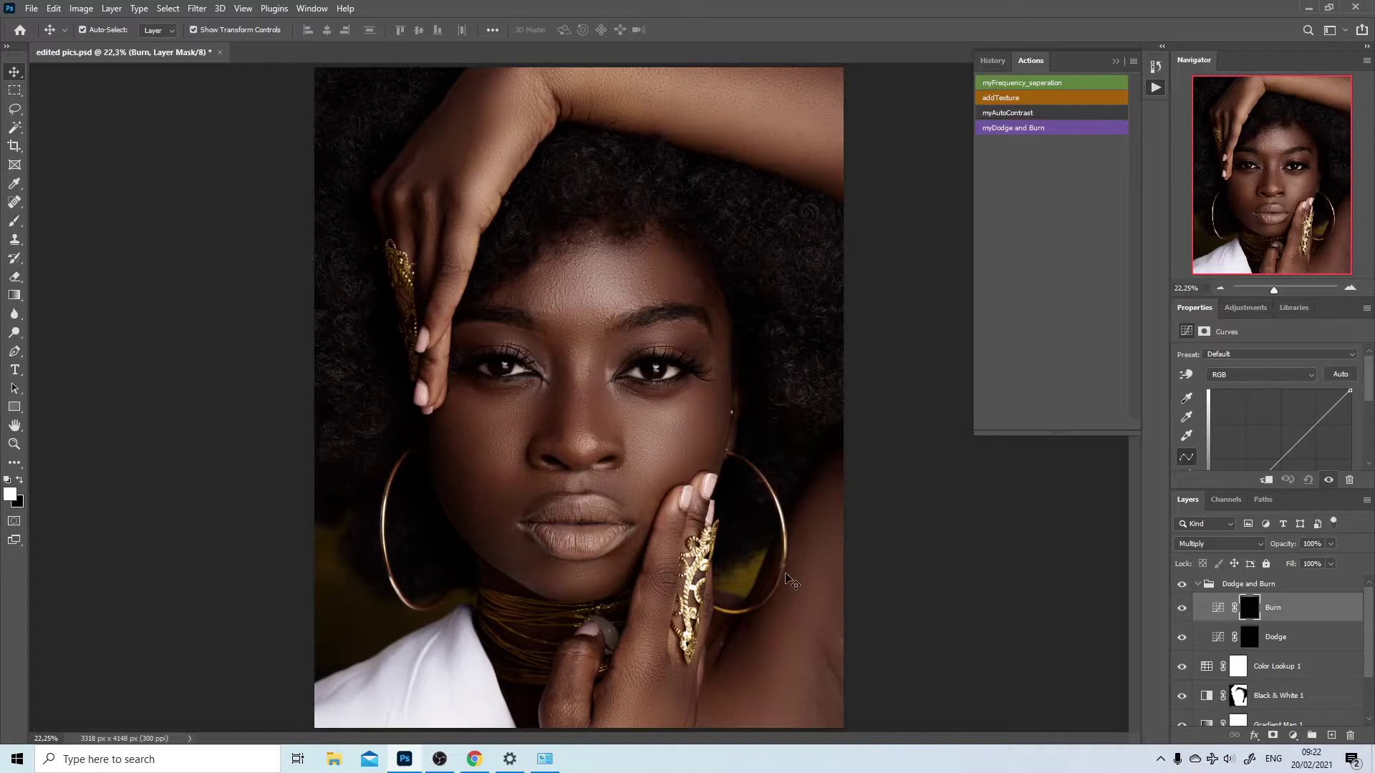
pyautogui.scroll(-3, 1268, 659)
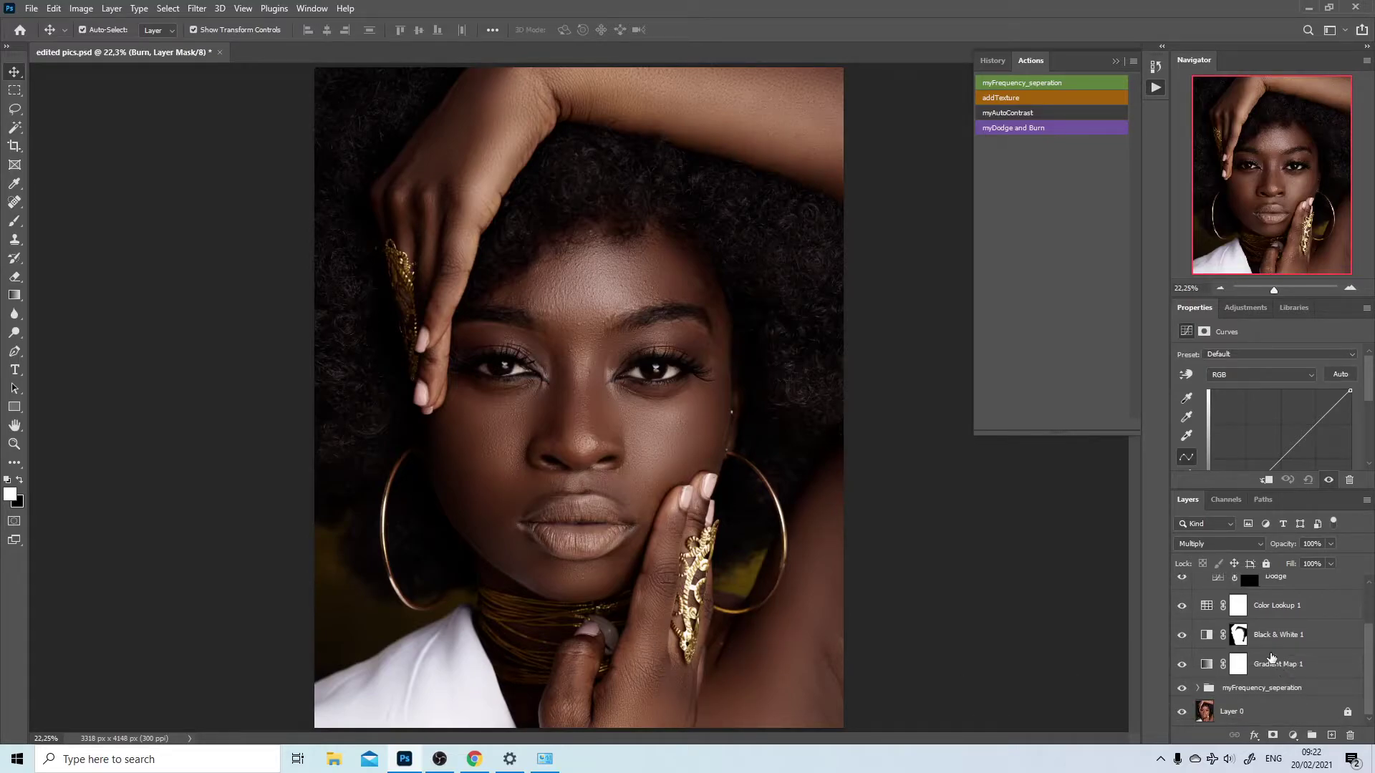
pyautogui.click(1182, 688)
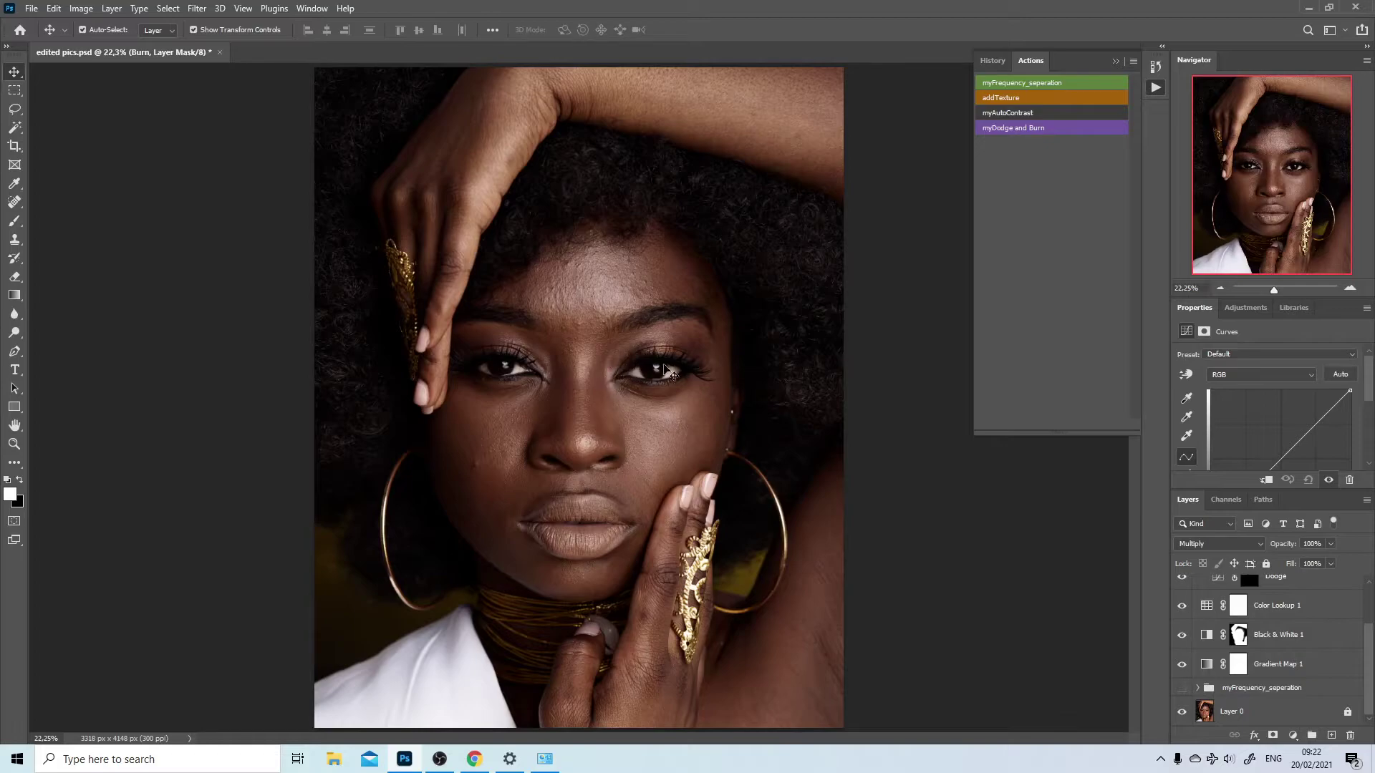
pyautogui.scroll(3, 1242, 628)
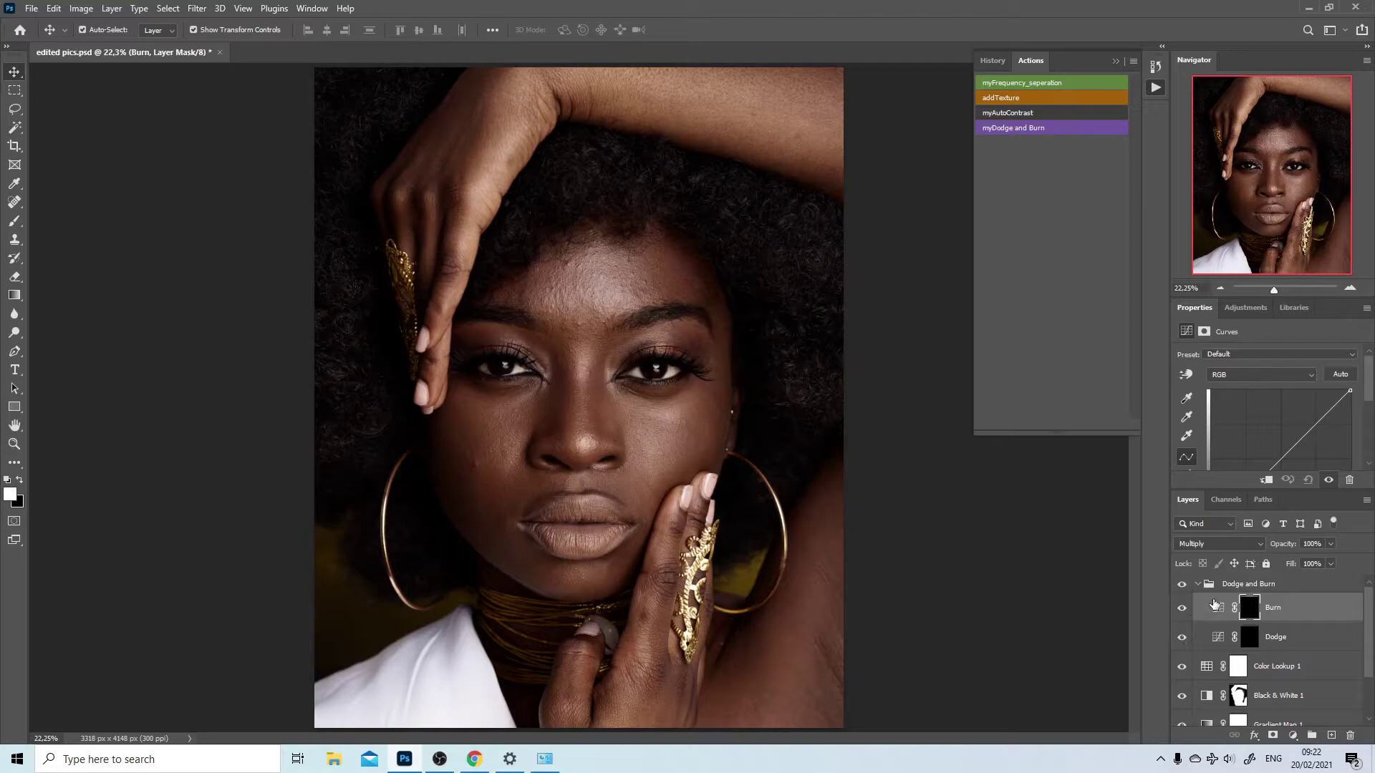
# - Select the Dodge layer's mask and set the soft brush to size 500
pyautogui.click(1249, 638)
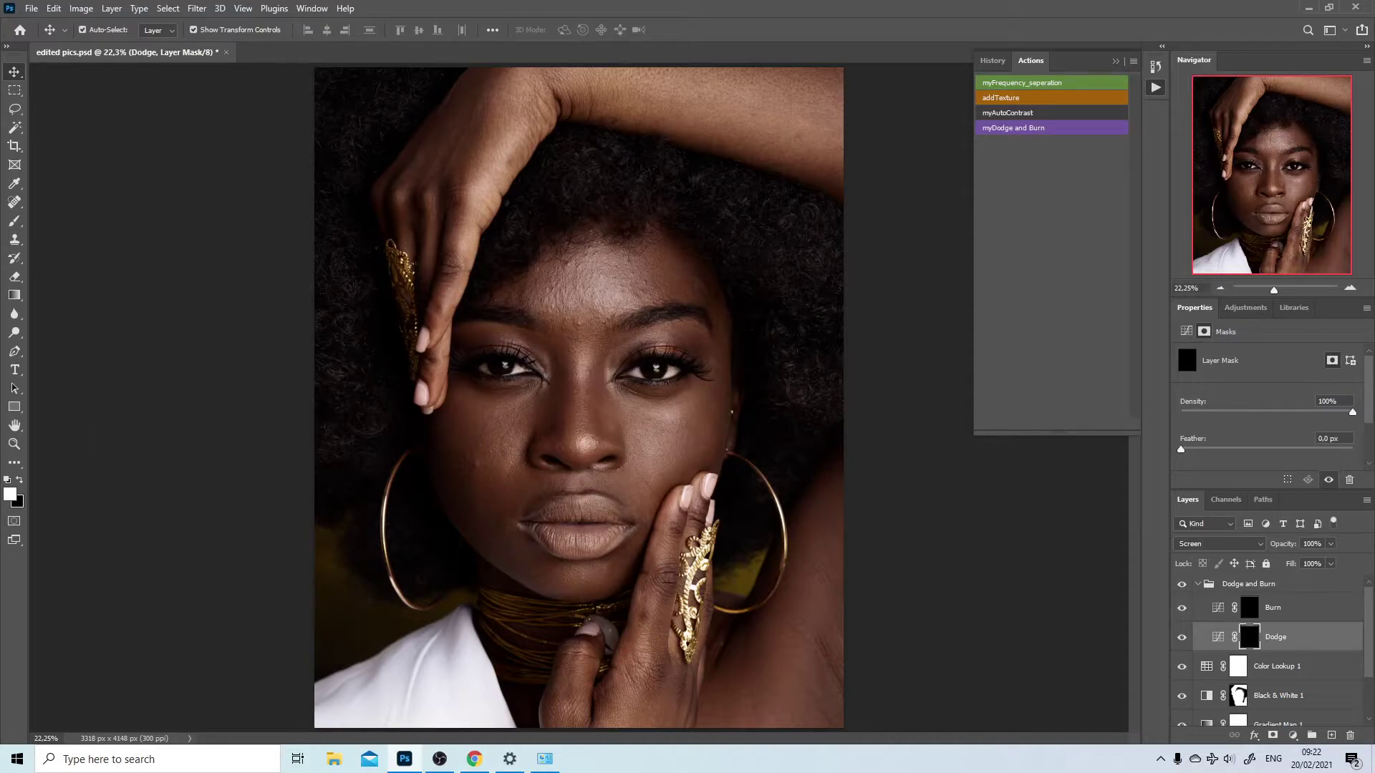
pyautogui.press('b')
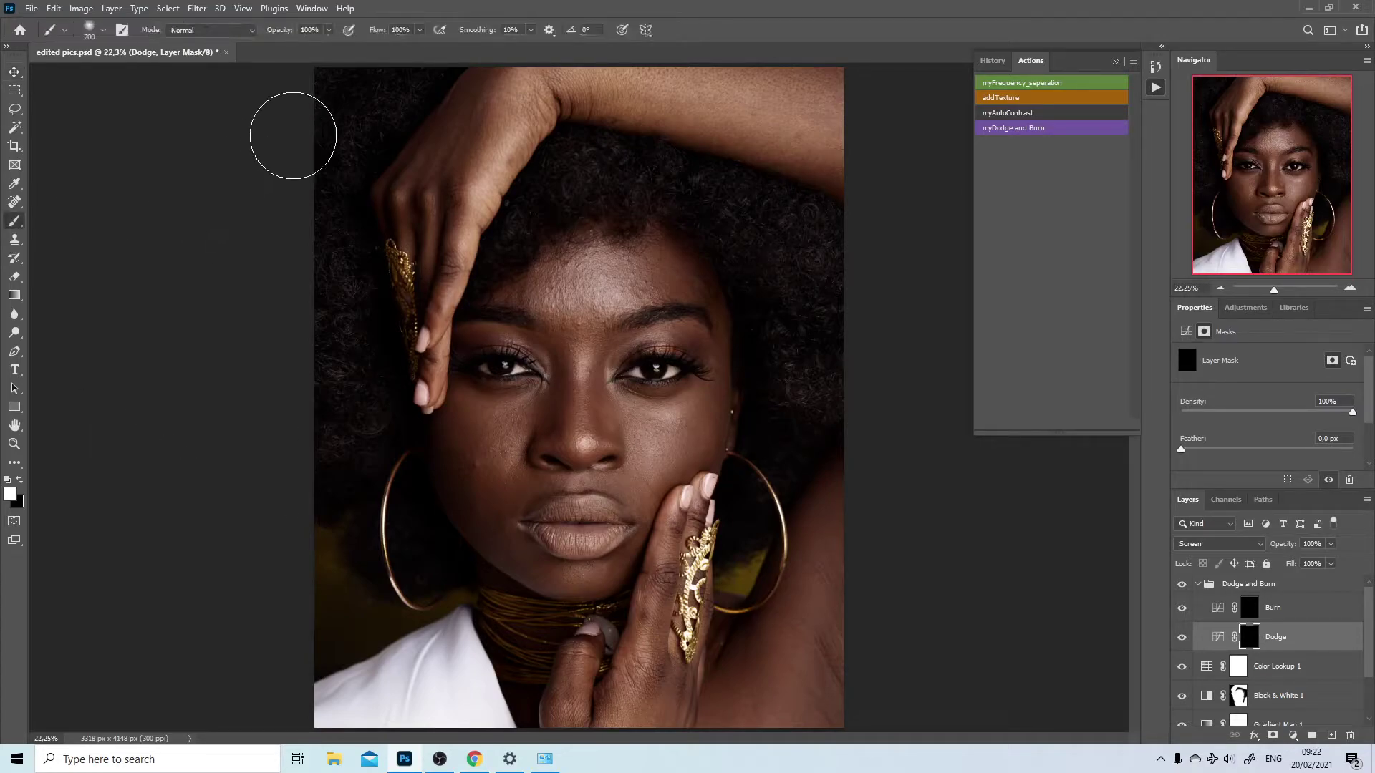
pyautogui.press('[')
pyautogui.press('[')
pyautogui.press('Return')
# - Try brightening the forehead with a 100% flow stroke on the Dodge mask, and undo it
pyautogui.moveTo(570, 300); pyautogui.dragTo(641, 288)
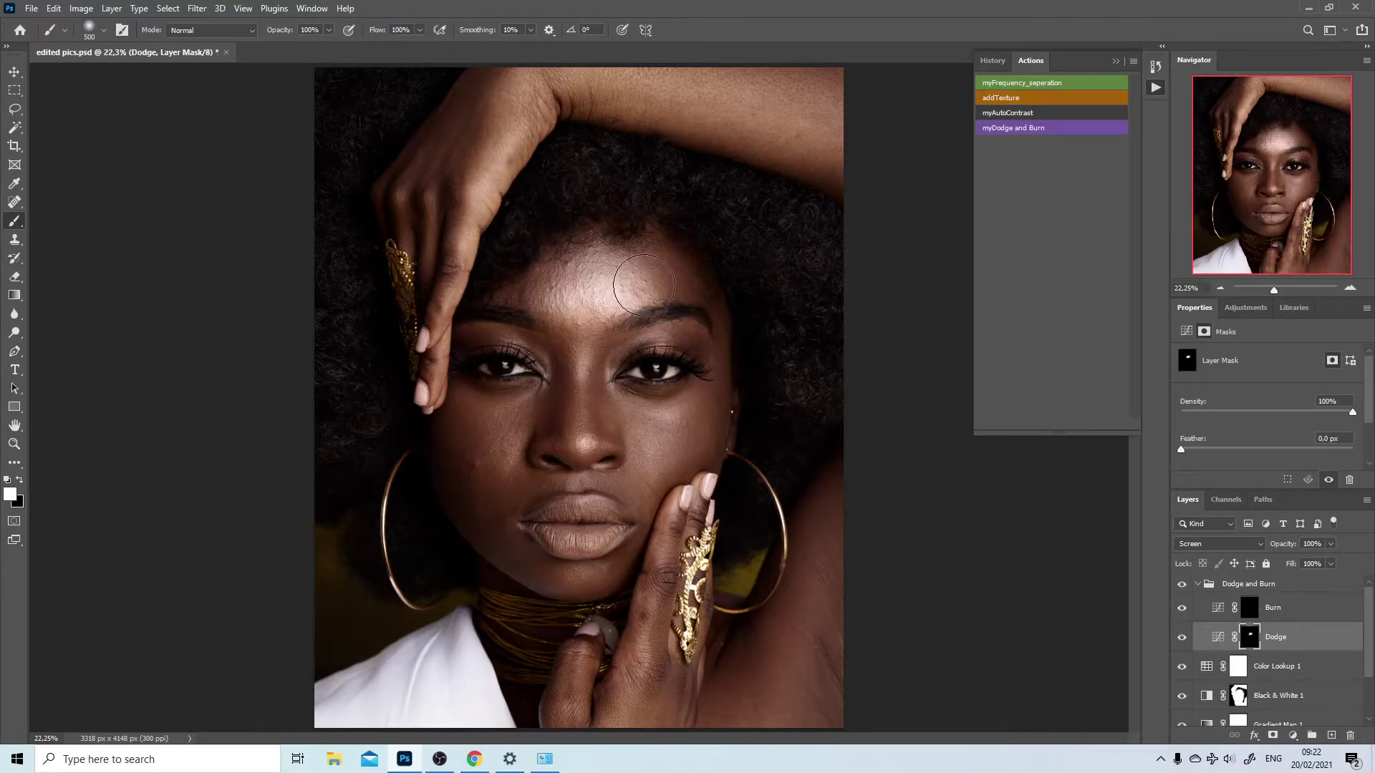
pyautogui.hotkey('ctrl', 'z')
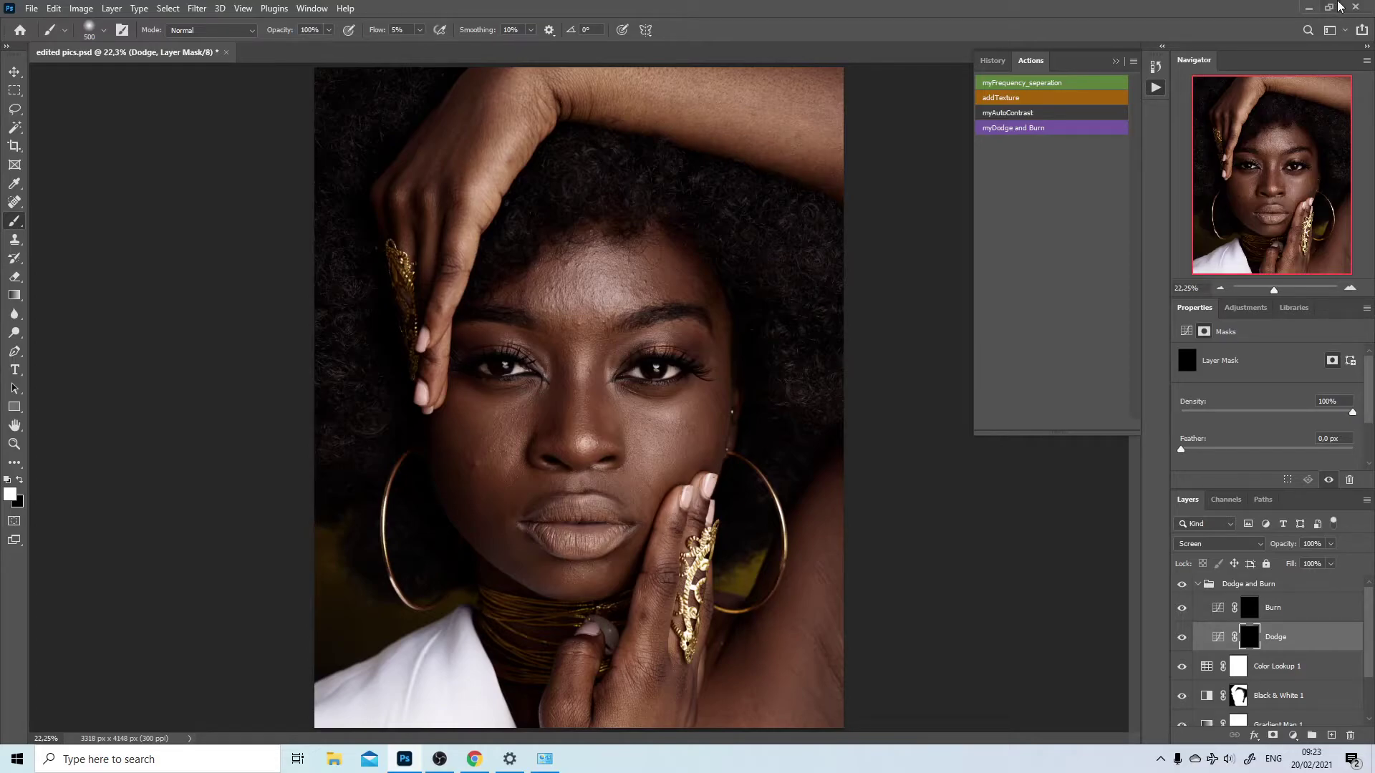
# - Paint a soft highlight on the forehead in the Dodge mask with white at 5% flow
pyautogui.press(']')
pyautogui.press(']')
pyautogui.press('[')
pyautogui.press('[')
pyautogui.moveTo(572, 286)
pyautogui.mouseDown()
pyautogui.moveTo(629, 279)
pyautogui.moveTo(580, 277)
pyautogui.moveTo(602, 276)
pyautogui.moveTo(575, 282)
pyautogui.moveTo(561, 334)
pyautogui.moveTo(470, 396)
pyautogui.moveTo(602, 324)
pyautogui.mouseUp()
pyautogui.press('[')
pyautogui.press('[')
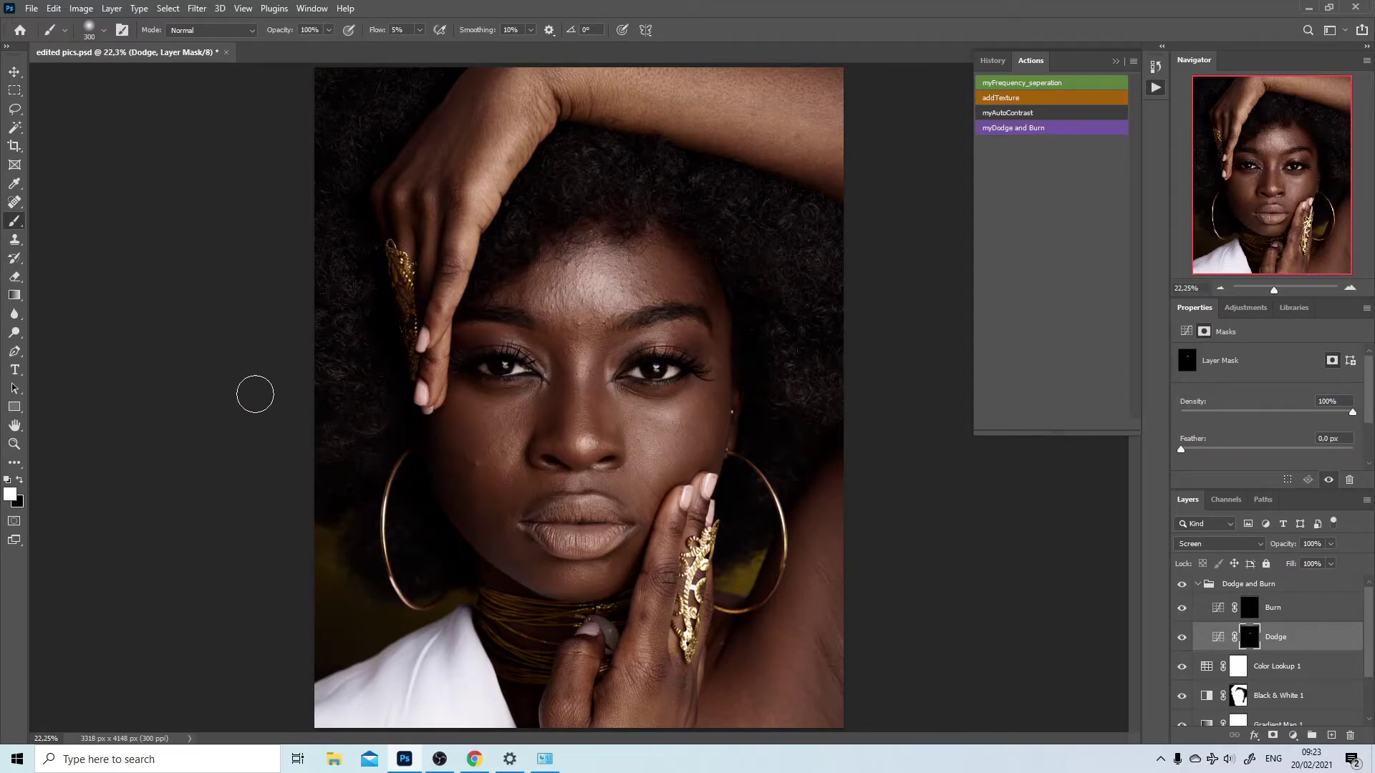
# - Build up highlights on the forehead and nose in the Dodge mask with a smaller brush at 5% flow, rotating the canvas as needed
pyautogui.press('r')
pyautogui.moveTo(606, 319)
pyautogui.mouseDown()
pyautogui.moveTo(706, 331)
pyautogui.moveTo(391, 612)
pyautogui.moveTo(308, 489)
pyautogui.moveTo(280, 484)
pyautogui.mouseUp()
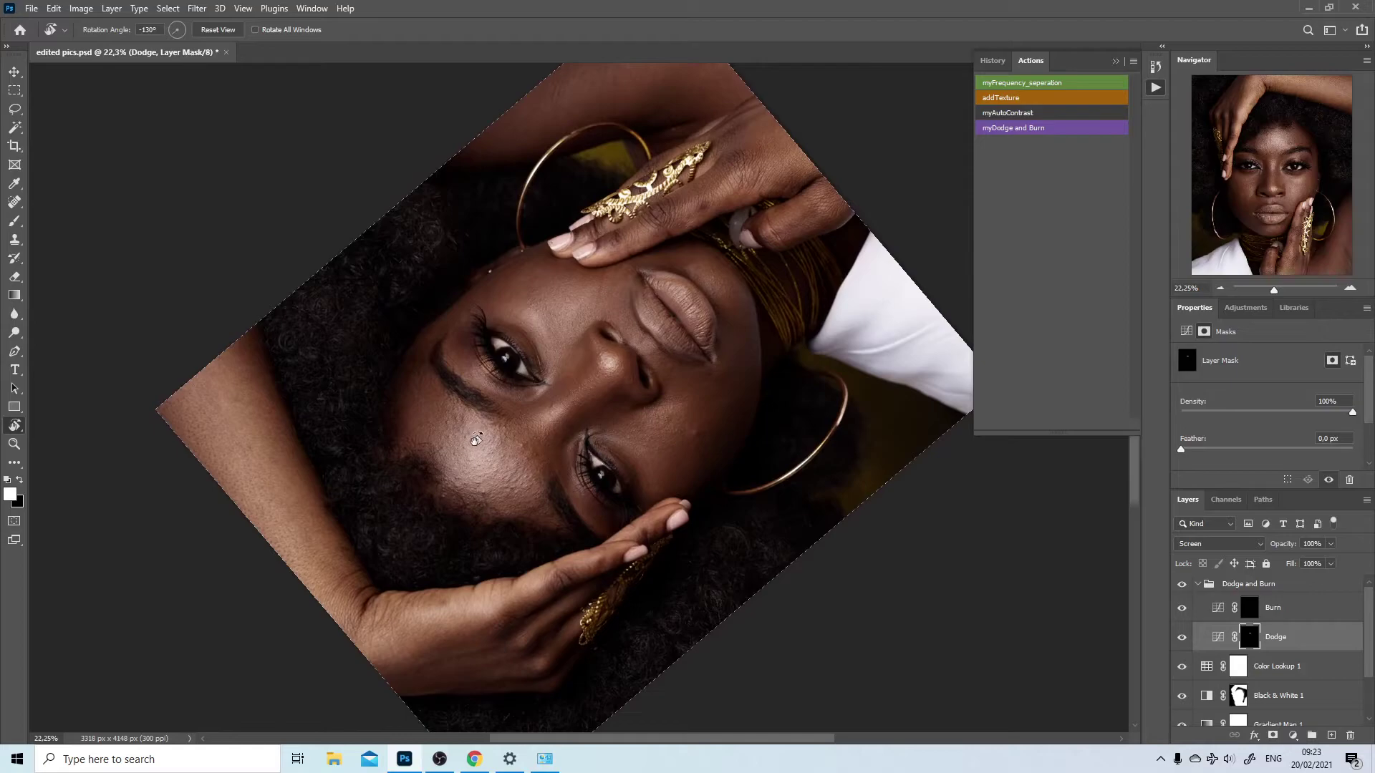
pyautogui.press('b')
pyautogui.press('[')
pyautogui.press('[')
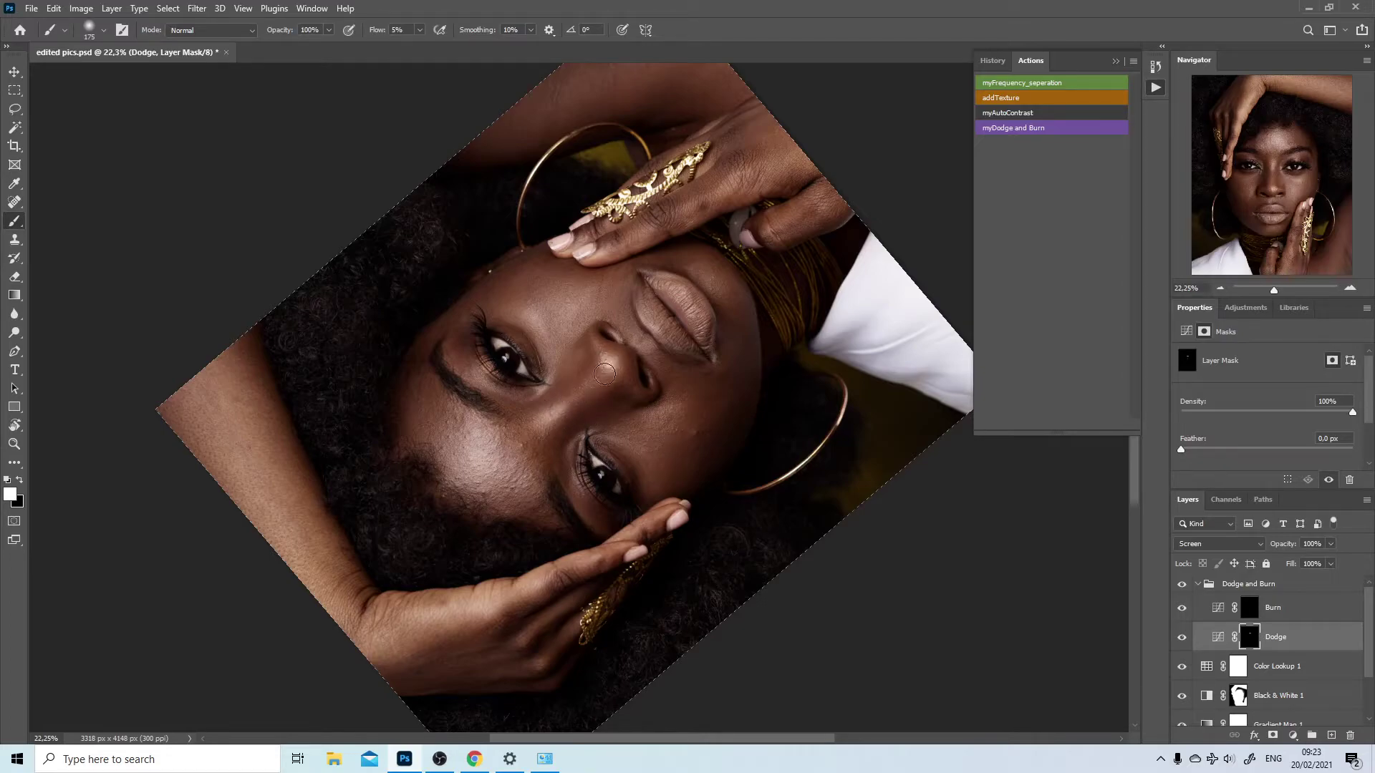
pyautogui.press('[')
pyautogui.press('r')
pyautogui.moveTo(624, 342)
pyautogui.mouseDown()
pyautogui.moveTo(673, 449)
pyautogui.moveTo(498, 469)
pyautogui.moveTo(662, 464)
pyautogui.moveTo(653, 521)
pyautogui.mouseUp()
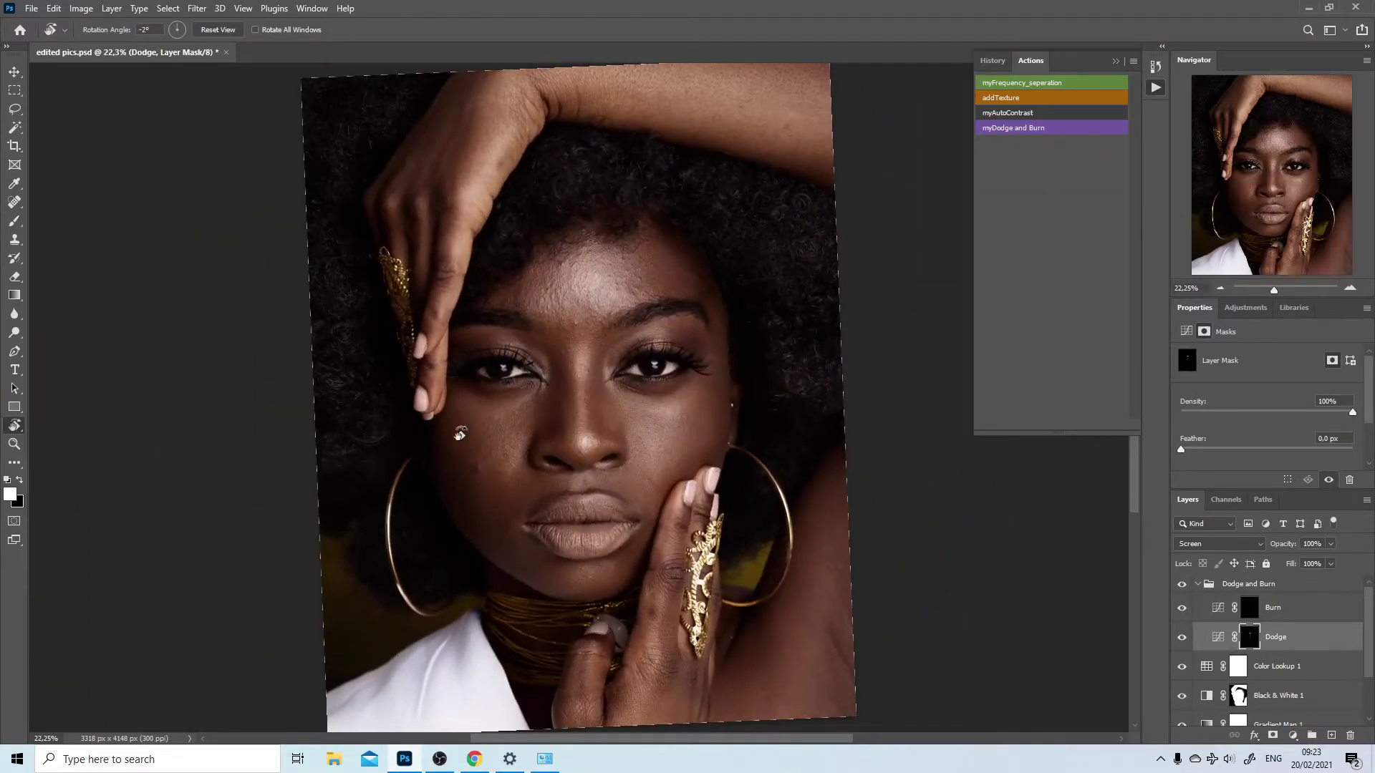
# - Brighten the cheek above the fingertips in the Dodge mask with a brush of size 500 at 5% flow
pyautogui.press('b')
pyautogui.press(']')
pyautogui.press(']')
pyautogui.press(']')
pyautogui.press(']')
pyautogui.press(']')
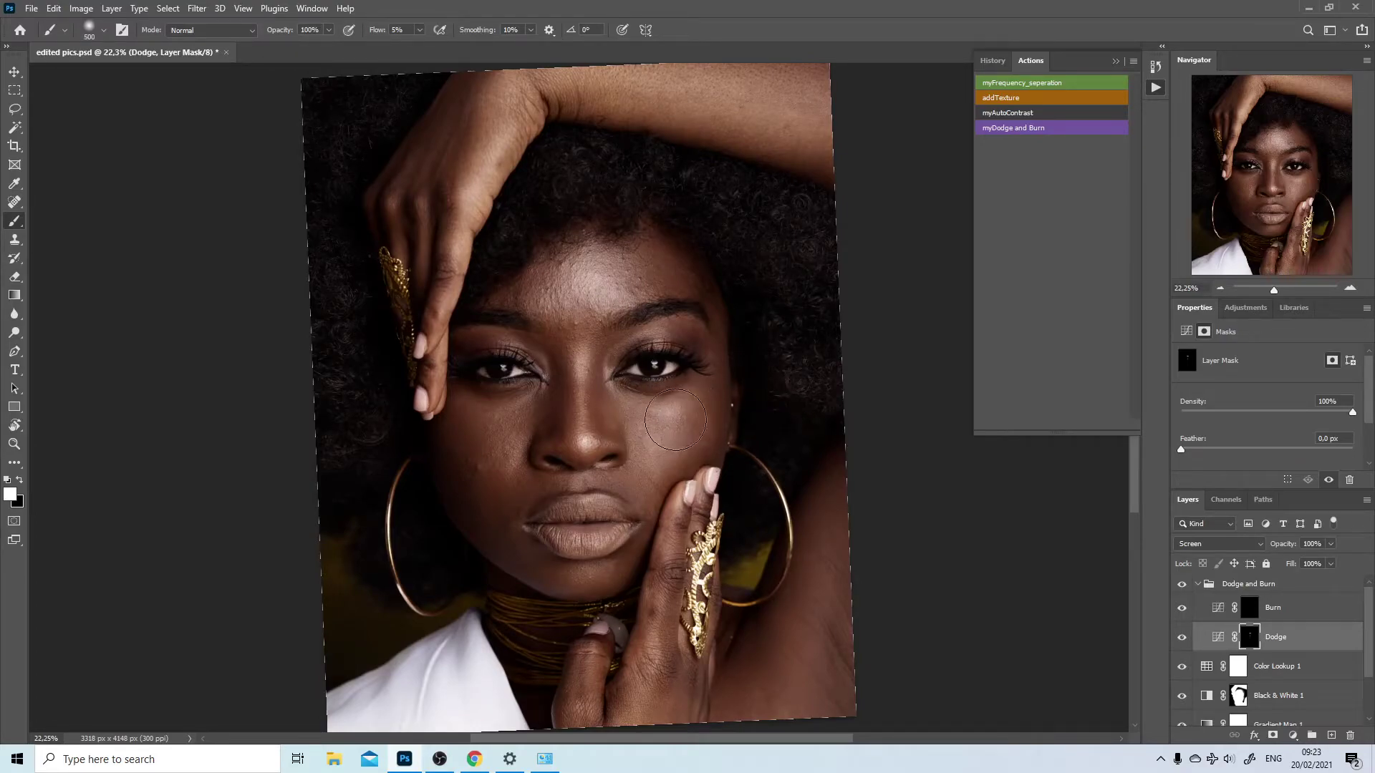
pyautogui.press('[')
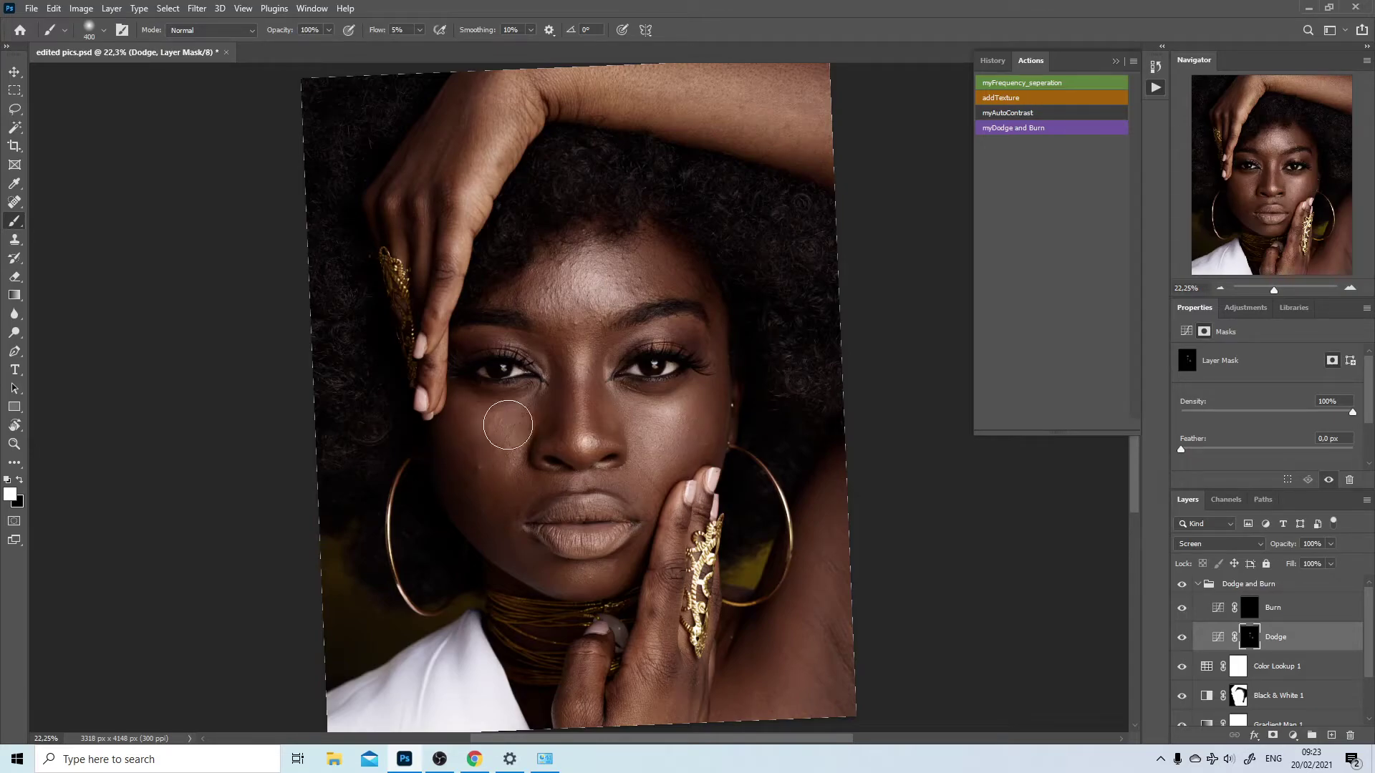
# - Brighten the opposite cheek and the nose bridge in the Dodge mask, varying the brush size down to 100
pyautogui.press('[')
pyautogui.press('[')
pyautogui.press(']')
pyautogui.press(']')
pyautogui.press(']')
pyautogui.press(']')
pyautogui.press('[')
pyautogui.press('[')
pyautogui.press('[')
pyautogui.press('[')
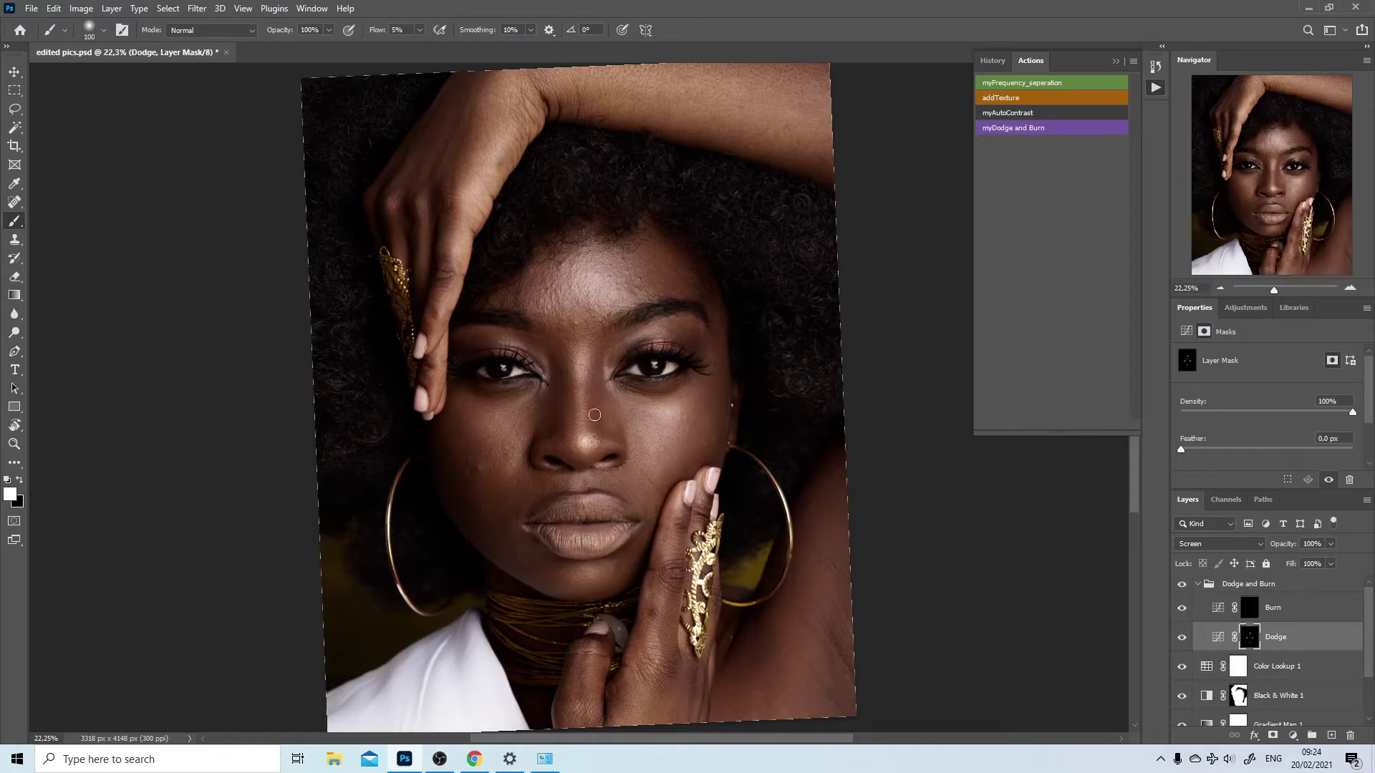
# - Brush fine highlights around the eyes in the Dodge mask with a size 90 brush at 5% flow
pyautogui.press('z')
pyautogui.moveTo(566, 341)
pyautogui.mouseDown()
pyautogui.moveTo(663, 341)
pyautogui.moveTo(579, 336)
pyautogui.moveTo(632, 328)
pyautogui.mouseUp()
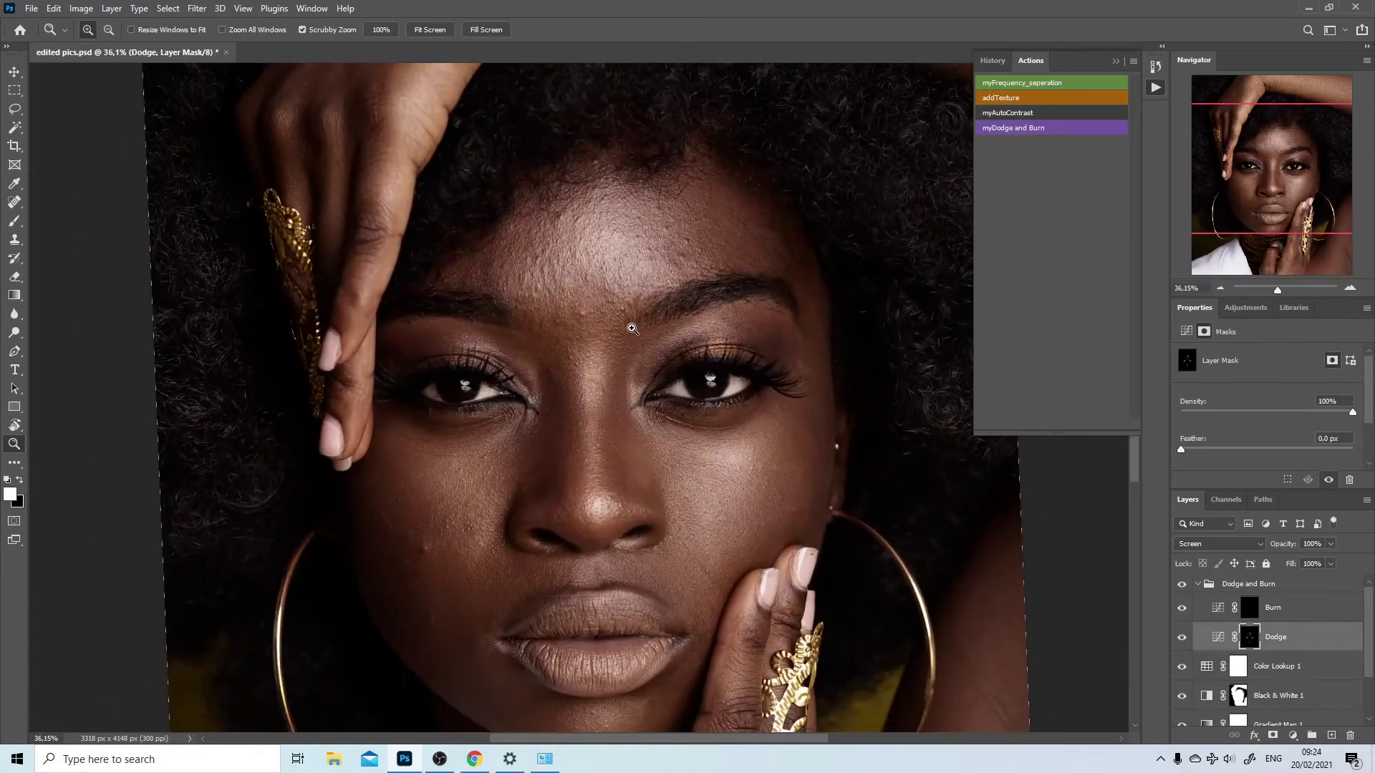
pyautogui.press('b')
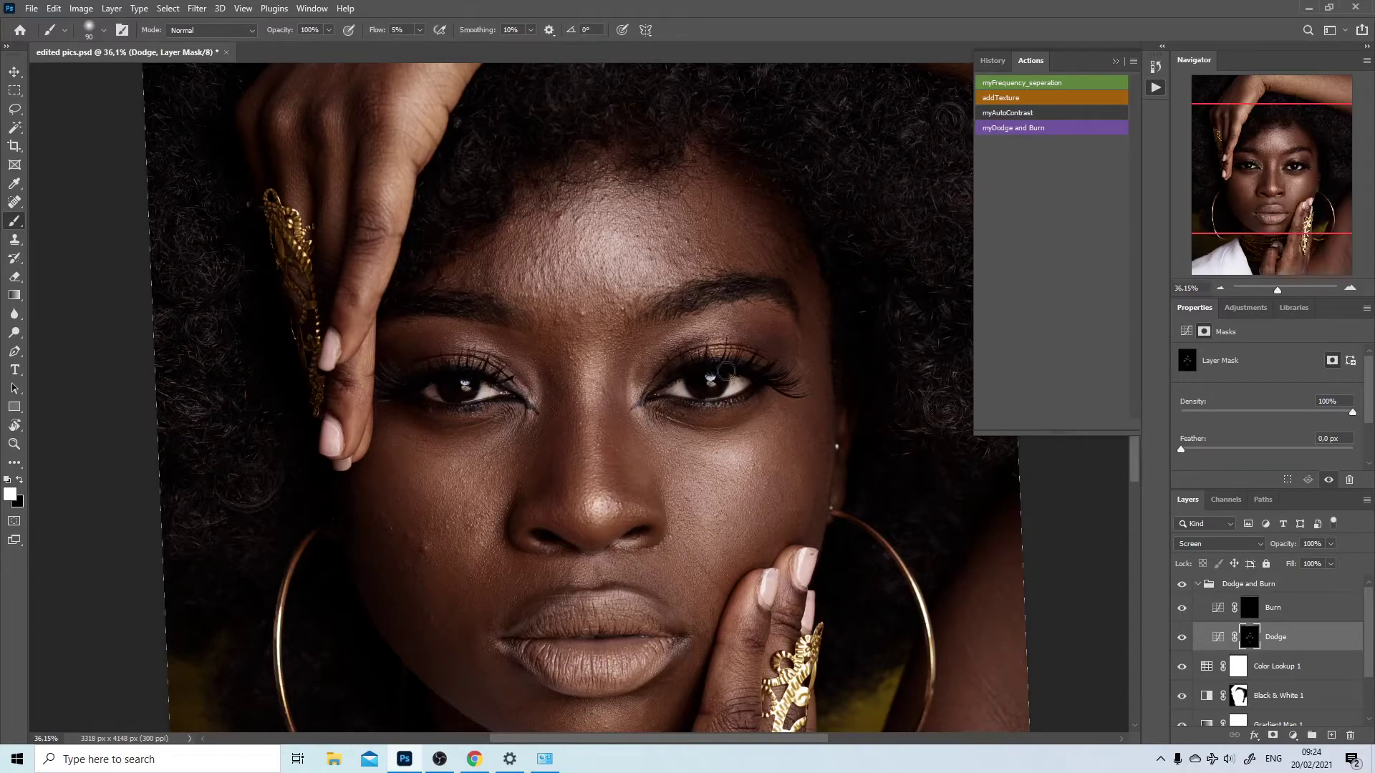
# - Touch up the Dodge mask with black at 5% flow, enlarging the brush and bringing it down to size 200
pyautogui.press(']')
pyautogui.press(']')
pyautogui.press(']')
pyautogui.press(']')
pyautogui.press('x')
pyautogui.press(']')
pyautogui.press(']')
pyautogui.press(']')
pyautogui.moveTo(627, 570)
pyautogui.mouseDown()
pyautogui.moveTo(512, 310)
pyautogui.moveTo(459, 317)
pyautogui.mouseUp()
pyautogui.press('[')
pyautogui.press('[')
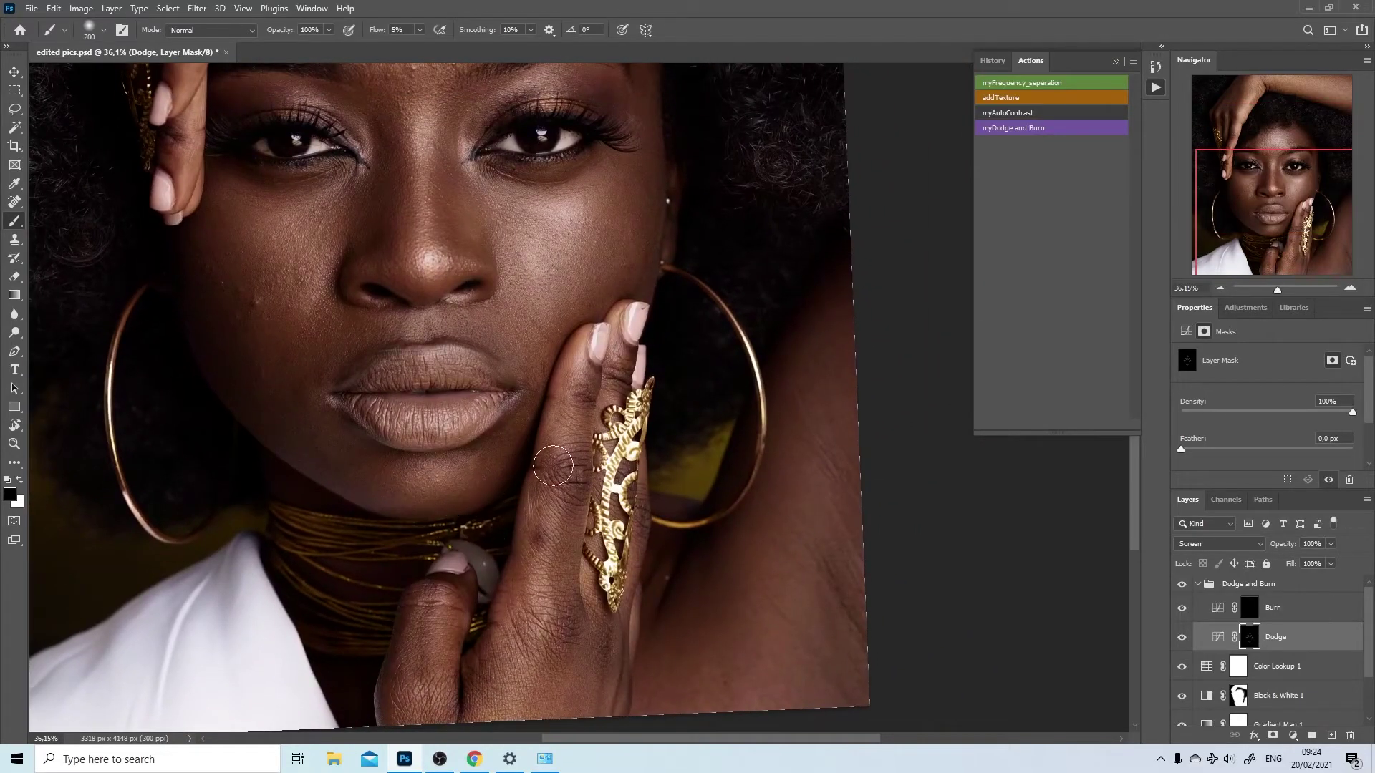
# - Brush fine white highlights along the fingers and hand in the Dodge mask with a size 60 brush at 5% flow
pyautogui.press('x')
pyautogui.press('r')
pyautogui.moveTo(489, 493); pyautogui.dragTo(603, 603)
pyautogui.press('b')
pyautogui.press('[')
pyautogui.press('[')
pyautogui.press('[')
pyautogui.press('[')
pyautogui.press('[')
pyautogui.moveTo(797, 301); pyautogui.dragTo(629, 469)
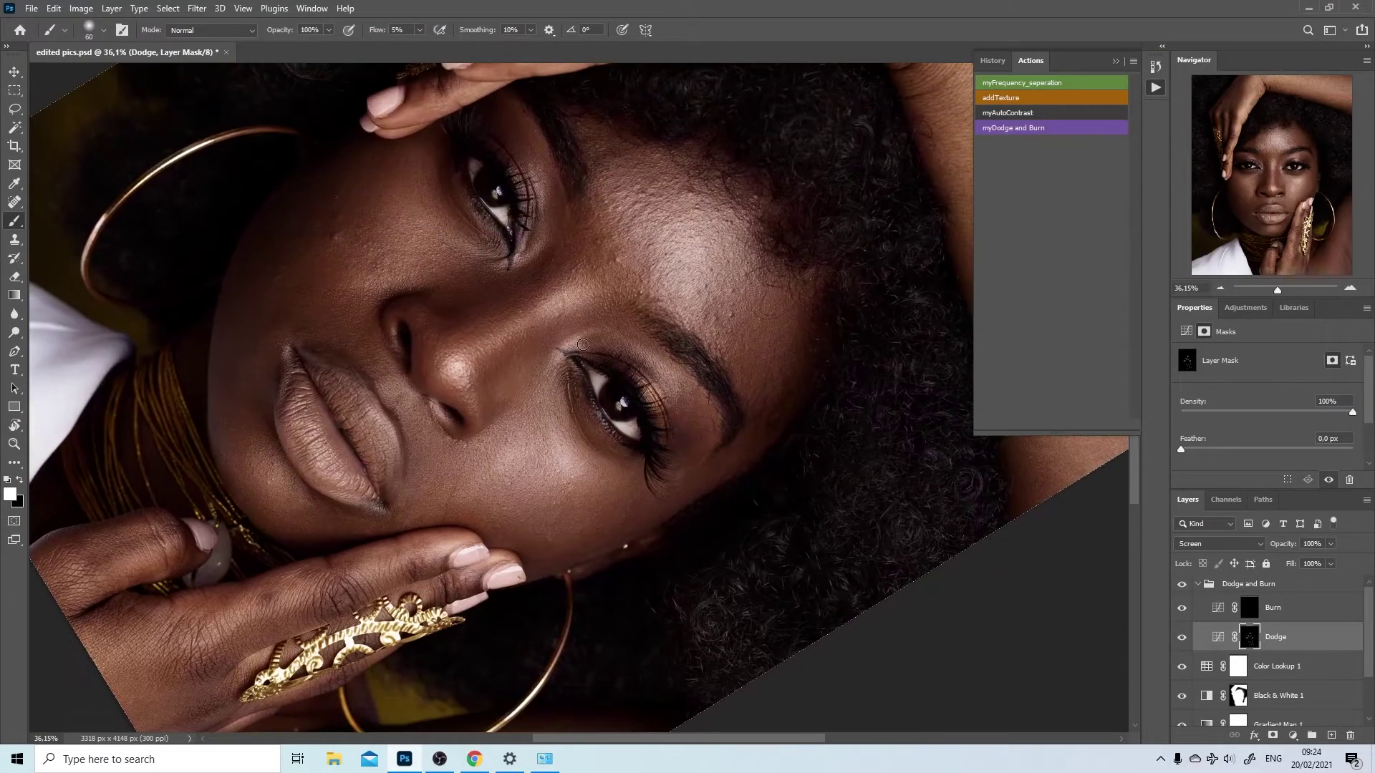
pyautogui.moveTo(408, 284); pyautogui.dragTo(630, 239)
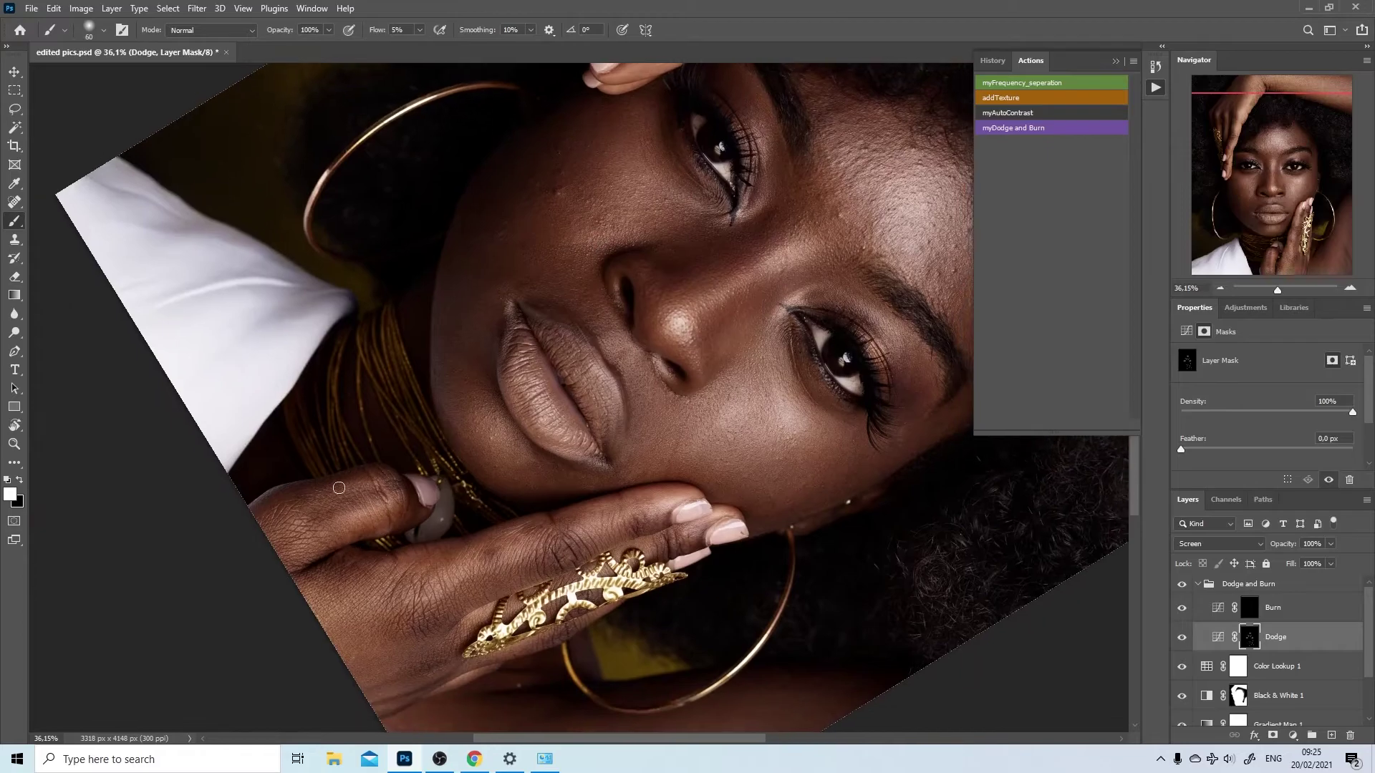
# - Reset the canvas to the full upright image and inspect the Dodge mask on its own
pyautogui.press('r')
pyautogui.press('Escape')
pyautogui.hotkey('ctrl', '0')
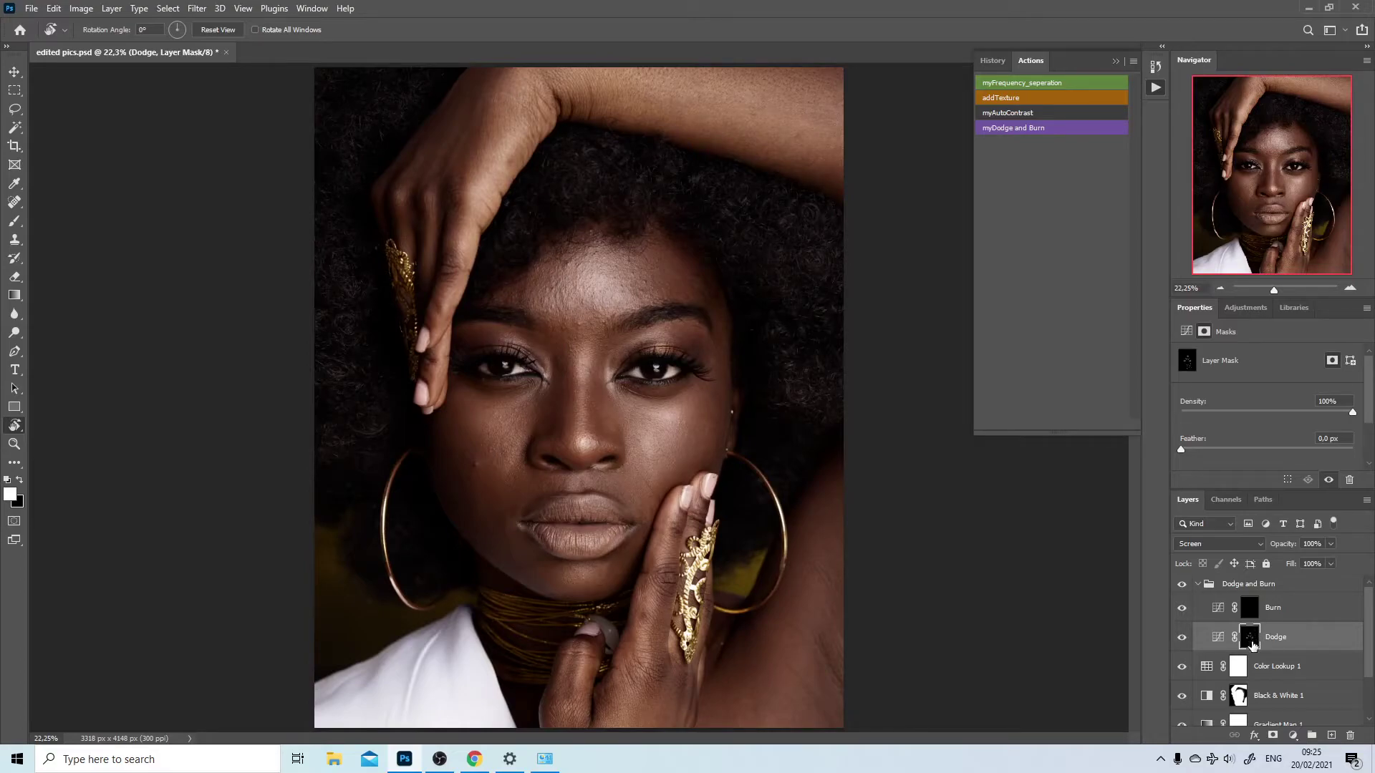
pyautogui.keyDown('alt'); pyautogui.click(1250, 641); pyautogui.keyUp('alt')
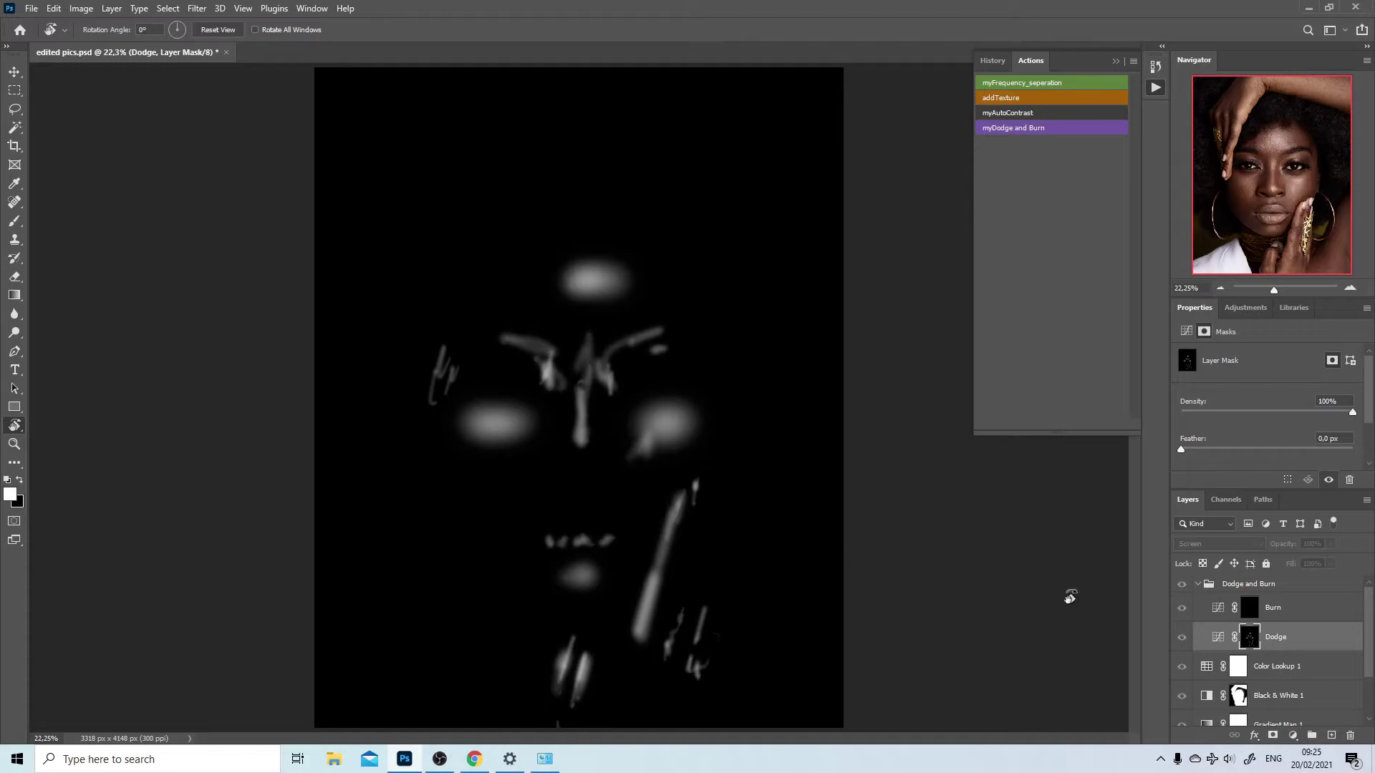
pyautogui.keyDown('alt'); pyautogui.click(1251, 637); pyautogui.keyUp('alt')
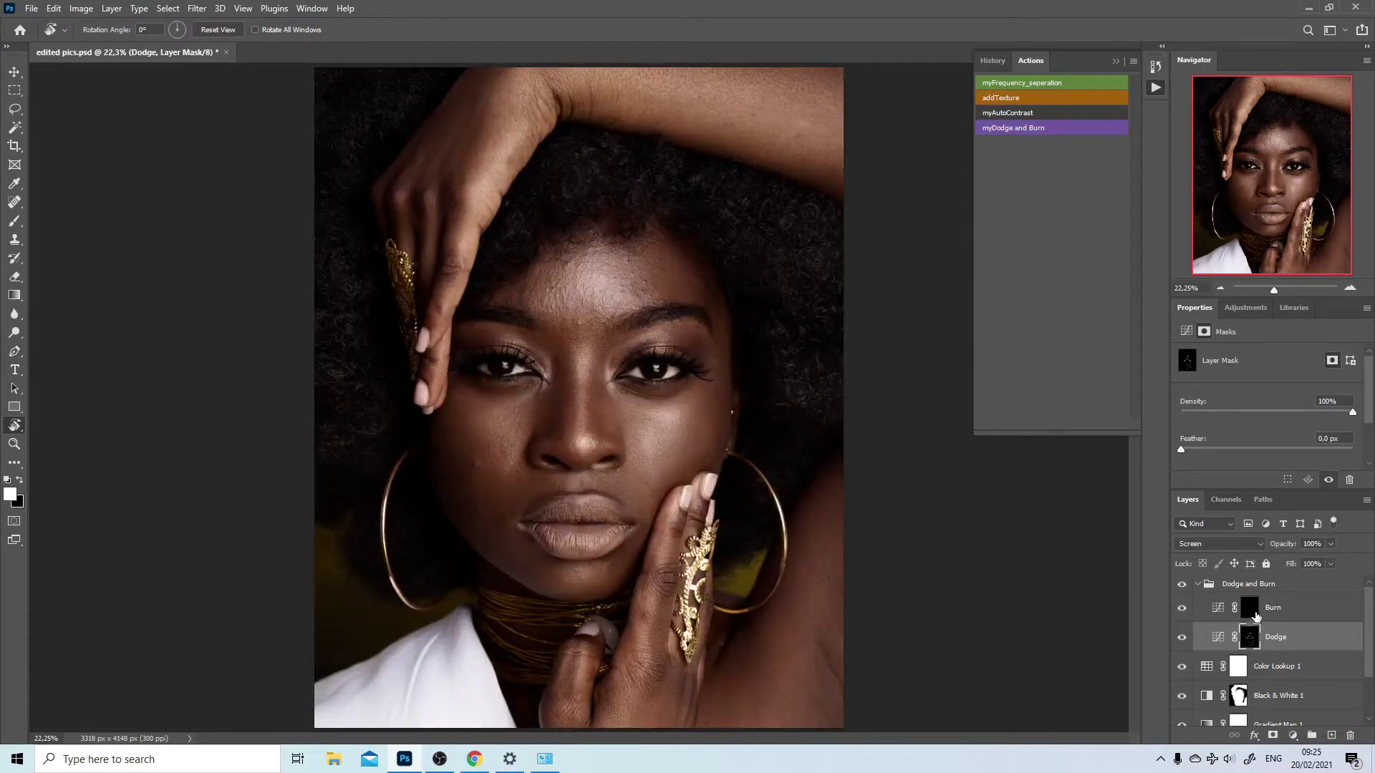
# - Darken the outer contours of both cheeks in the Burn mask with white, using a size 300 brush at 5% flow
pyautogui.click(1250, 613)
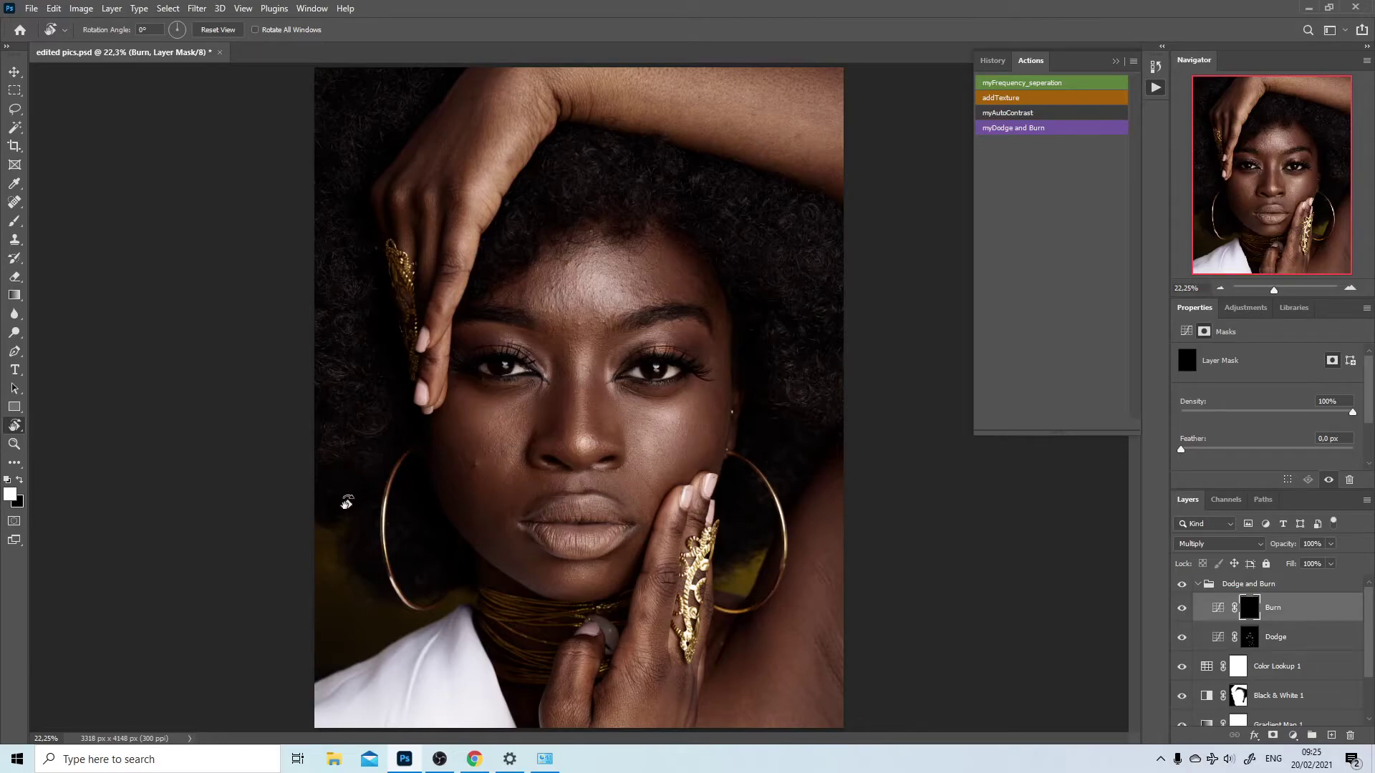
pyautogui.press('b')
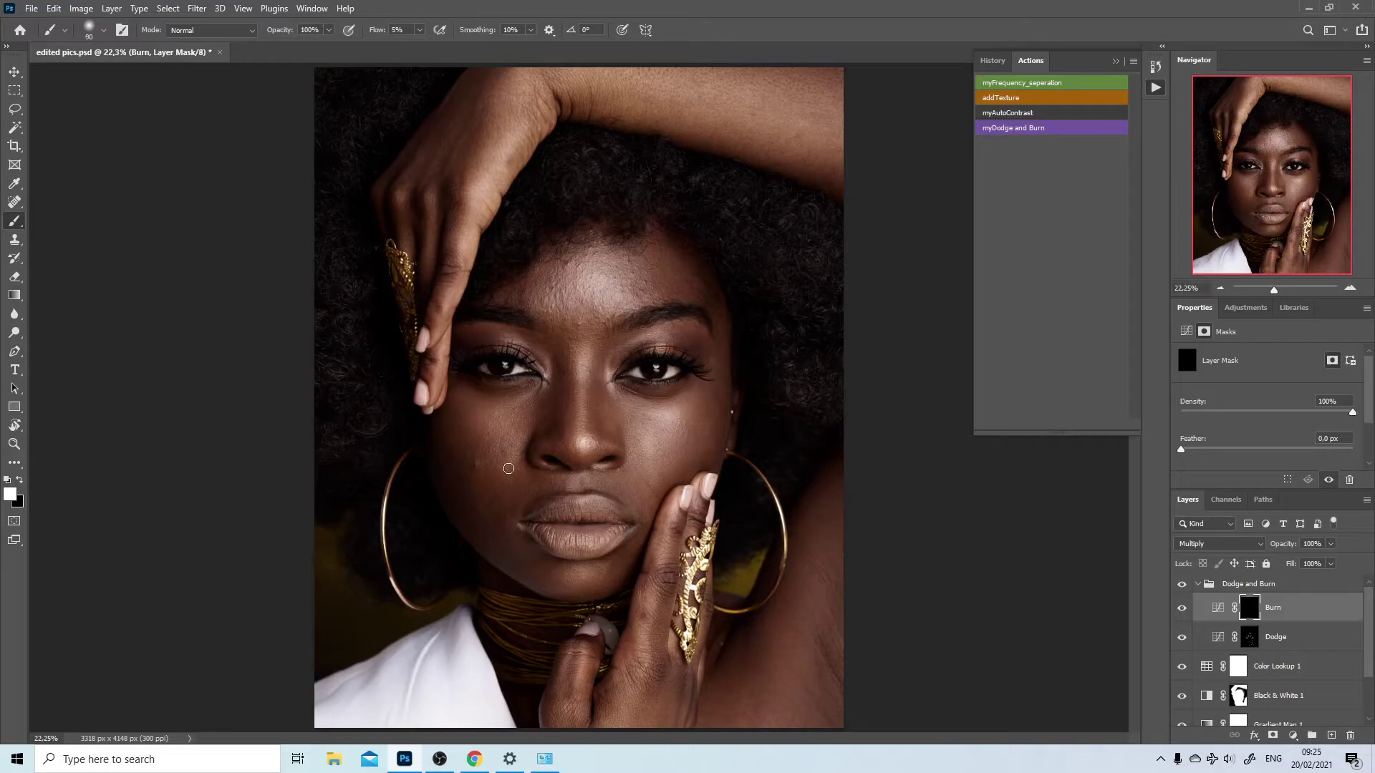
pyautogui.press('z')
pyautogui.moveTo(553, 478)
pyautogui.mouseDown()
pyautogui.moveTo(643, 466)
pyautogui.moveTo(563, 469)
pyautogui.mouseUp()
pyautogui.press('b')
pyautogui.moveTo(439, 439); pyautogui.dragTo(514, 601)
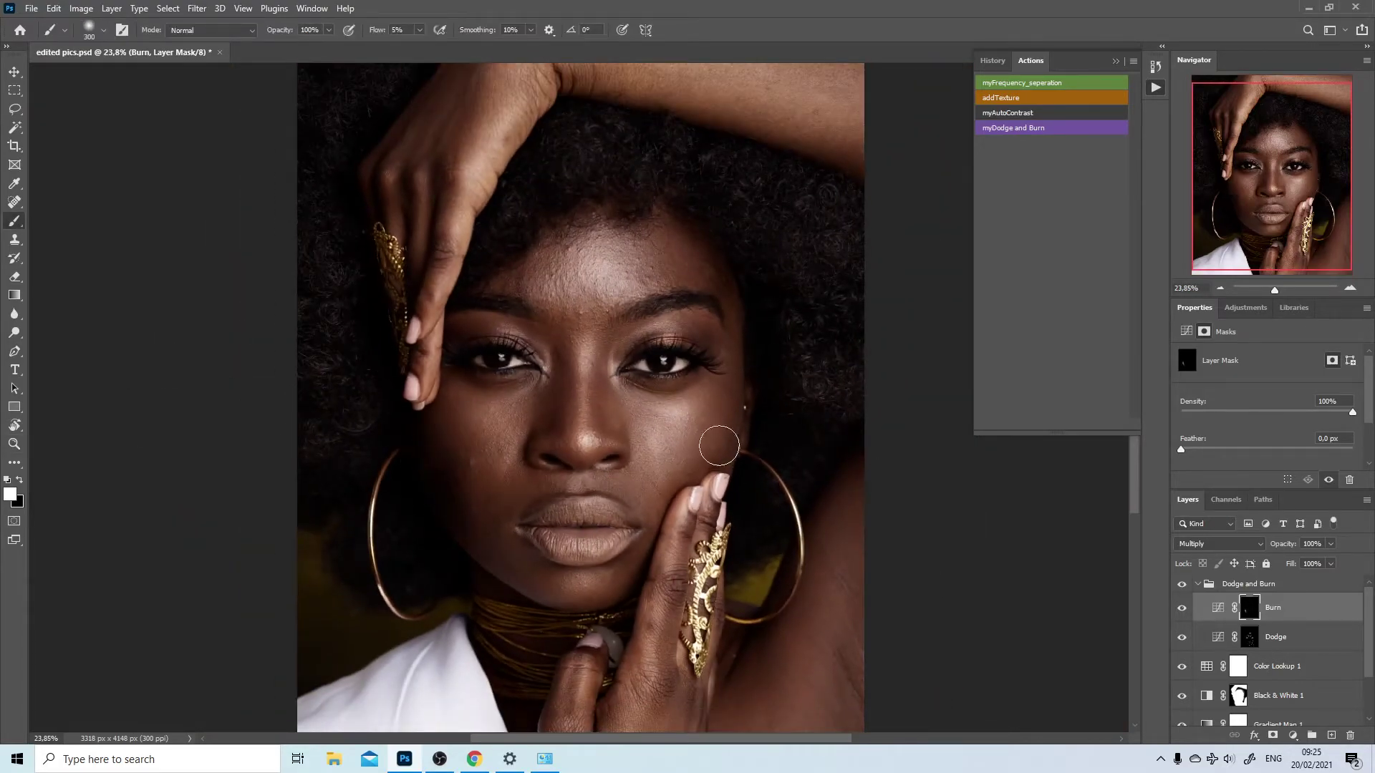
pyautogui.moveTo(719, 448); pyautogui.dragTo(739, 386)
# - Shade the areas beside the nose bridge and around the upper eyelids in the Burn mask with a size 175 brush at 5% flow
pyautogui.press('r')
pyautogui.moveTo(600, 378)
pyautogui.mouseDown()
pyautogui.moveTo(163, 355)
pyautogui.moveTo(192, 253)
pyautogui.mouseUp()
pyautogui.press('b')
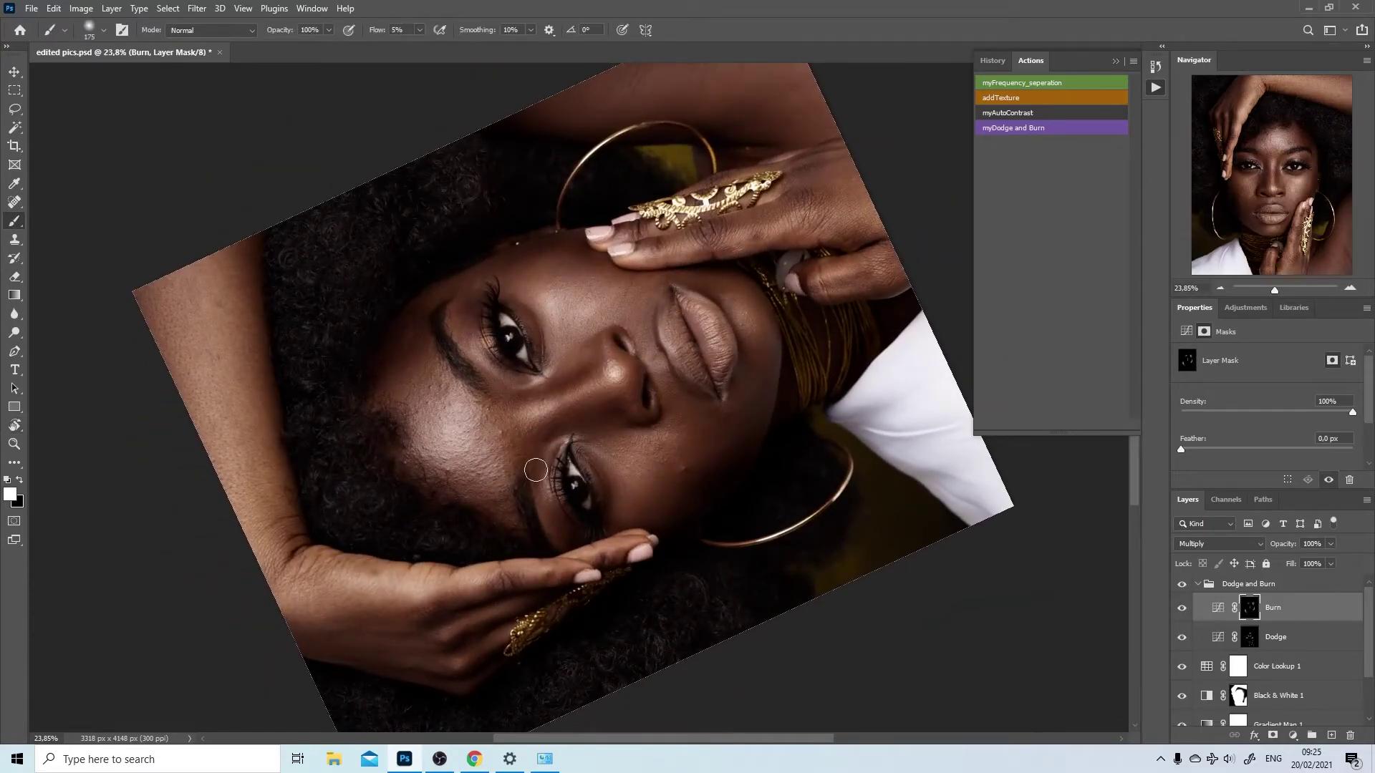
pyautogui.press('r')
pyautogui.moveTo(699, 477)
pyautogui.mouseDown()
pyautogui.moveTo(458, 356)
pyautogui.moveTo(481, 476)
pyautogui.mouseUp()
pyautogui.press('b')
pyautogui.moveTo(694, 324); pyautogui.dragTo(681, 315)
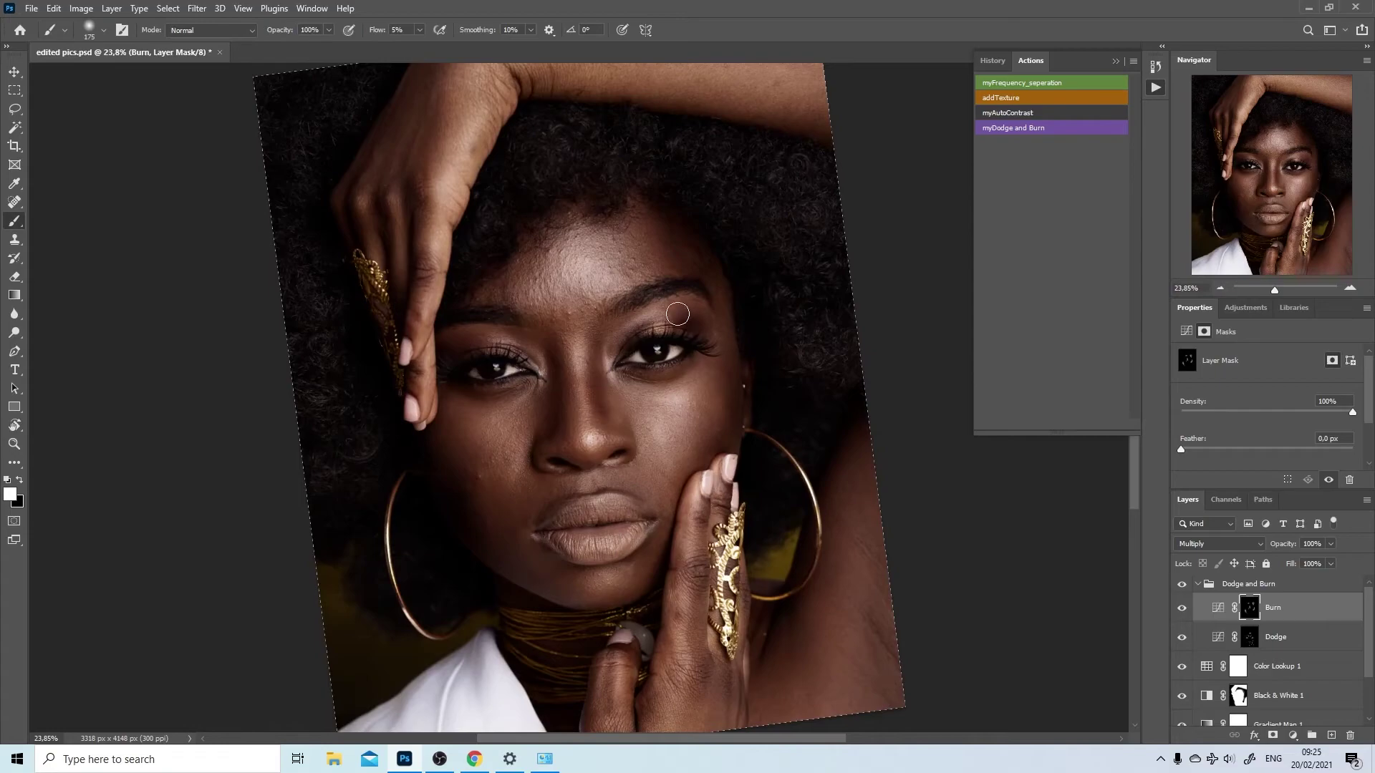
# - Deepen the smaller facial shadows in the Burn mask with a reduced brush, then return it to size 175
pyautogui.press('[')
pyautogui.press('[')
pyautogui.press('[')
pyautogui.press('[')
pyautogui.press('[')
pyautogui.press('[')
pyautogui.press(']')
pyautogui.press(']')
pyautogui.press(']')
pyautogui.press(']')
pyautogui.press(']')
pyautogui.press(']')
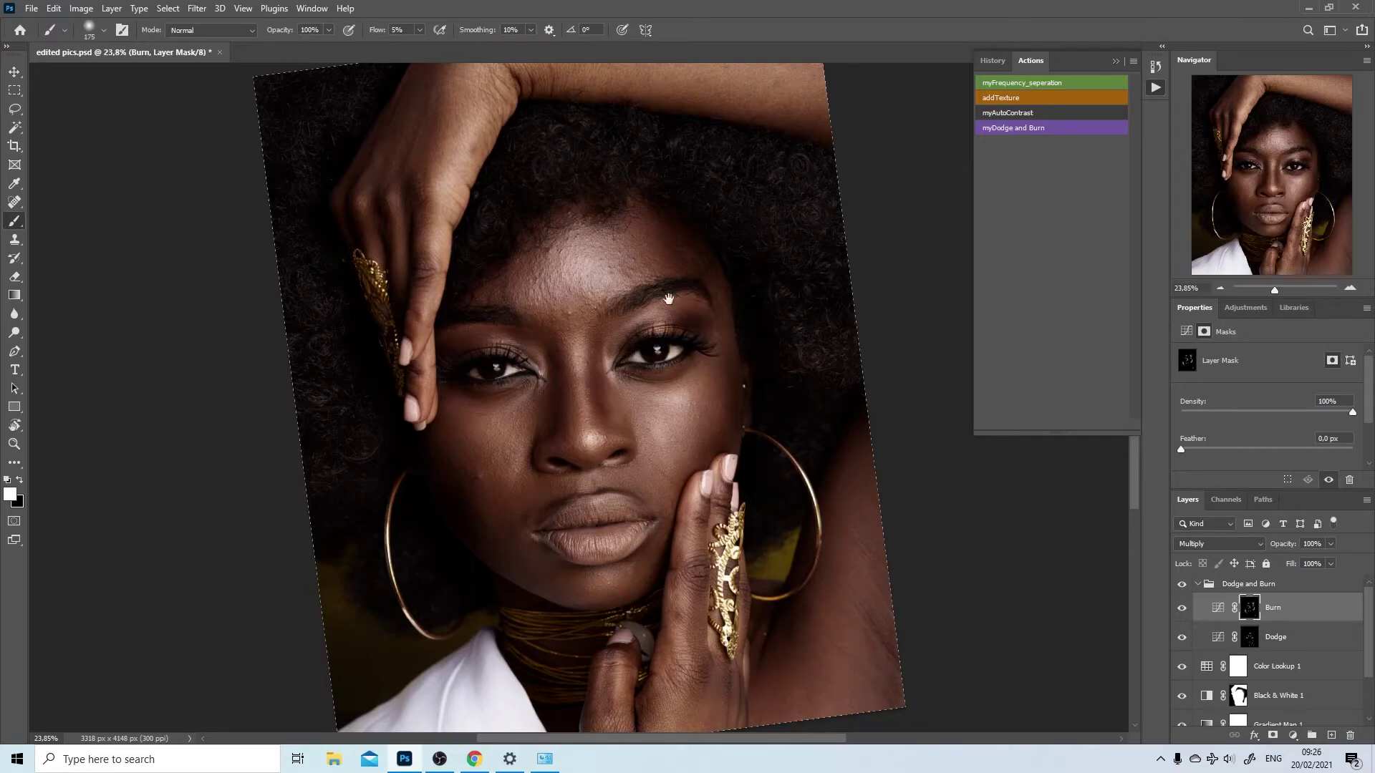
# - Shade the raised arm and hand in the Burn mask with a larger brush, reducing it to size 200 for the wrist
pyautogui.moveTo(689, 313); pyautogui.dragTo(718, 482)
pyautogui.press(']')
pyautogui.press(']')
pyautogui.press(']')
pyautogui.press(']')
pyautogui.moveTo(843, 290); pyautogui.dragTo(876, 300)
pyautogui.press('[')
pyautogui.press('[')
pyautogui.press('[')
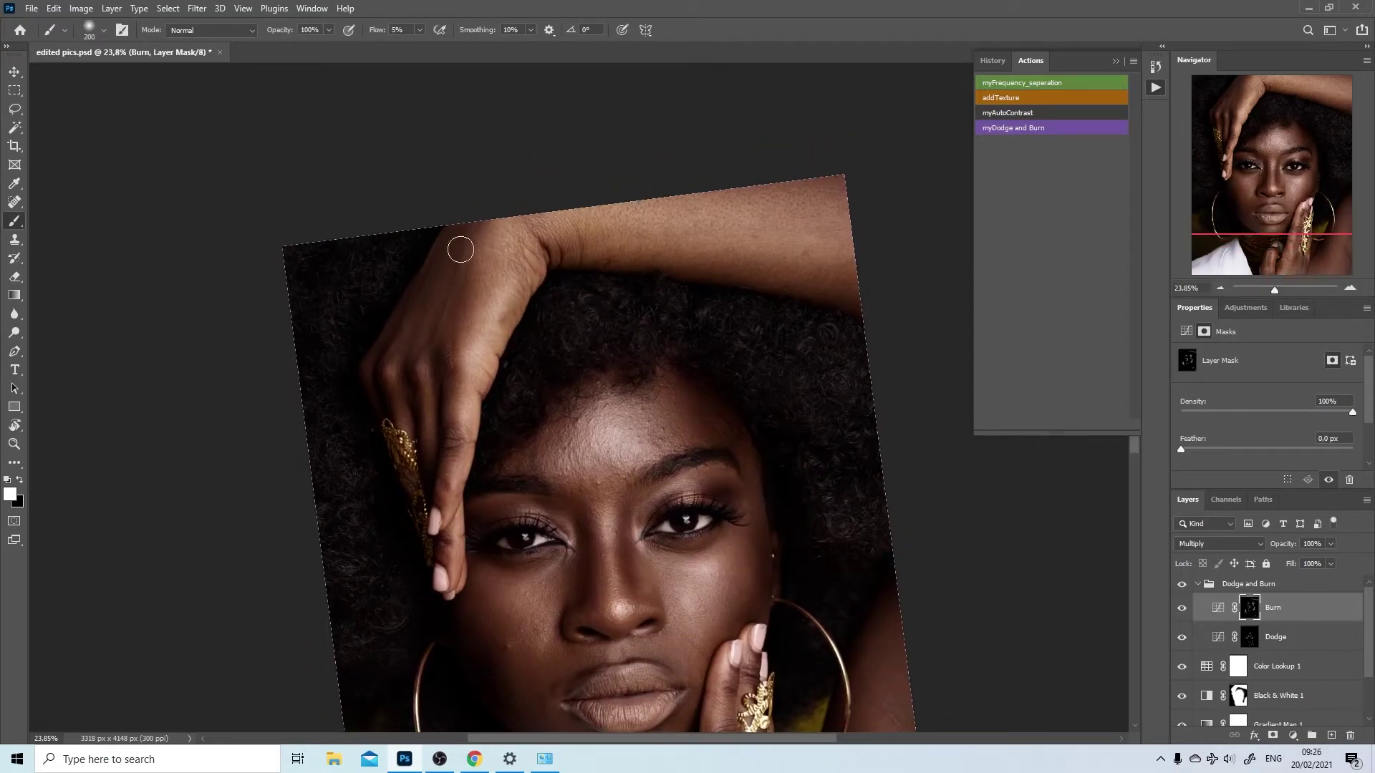
# - Return to the full upright view and make the myFrequency_seperation group visible again
pyautogui.hotkey('ctrl', '0')
pyautogui.press('r')
pyautogui.click(235, 31)
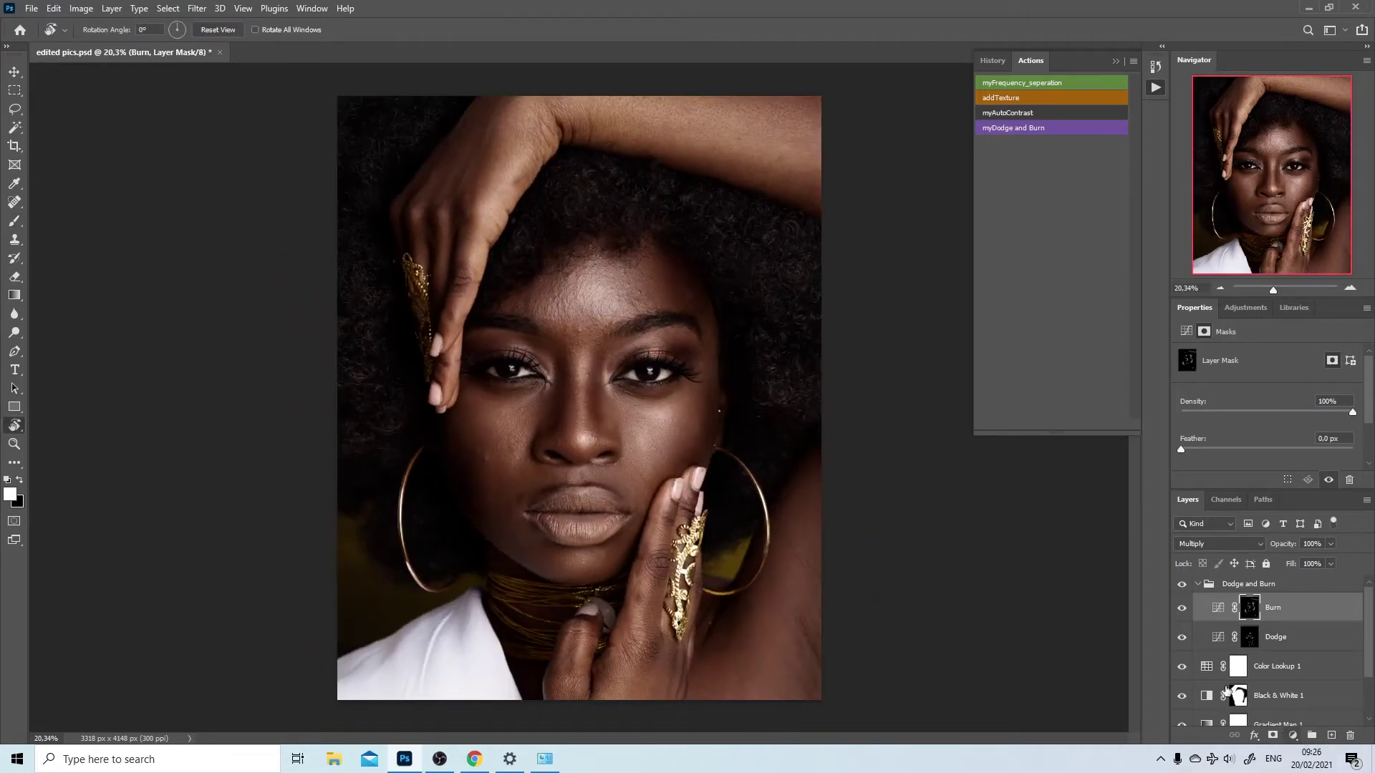
pyautogui.scroll(-2, 1247, 680)
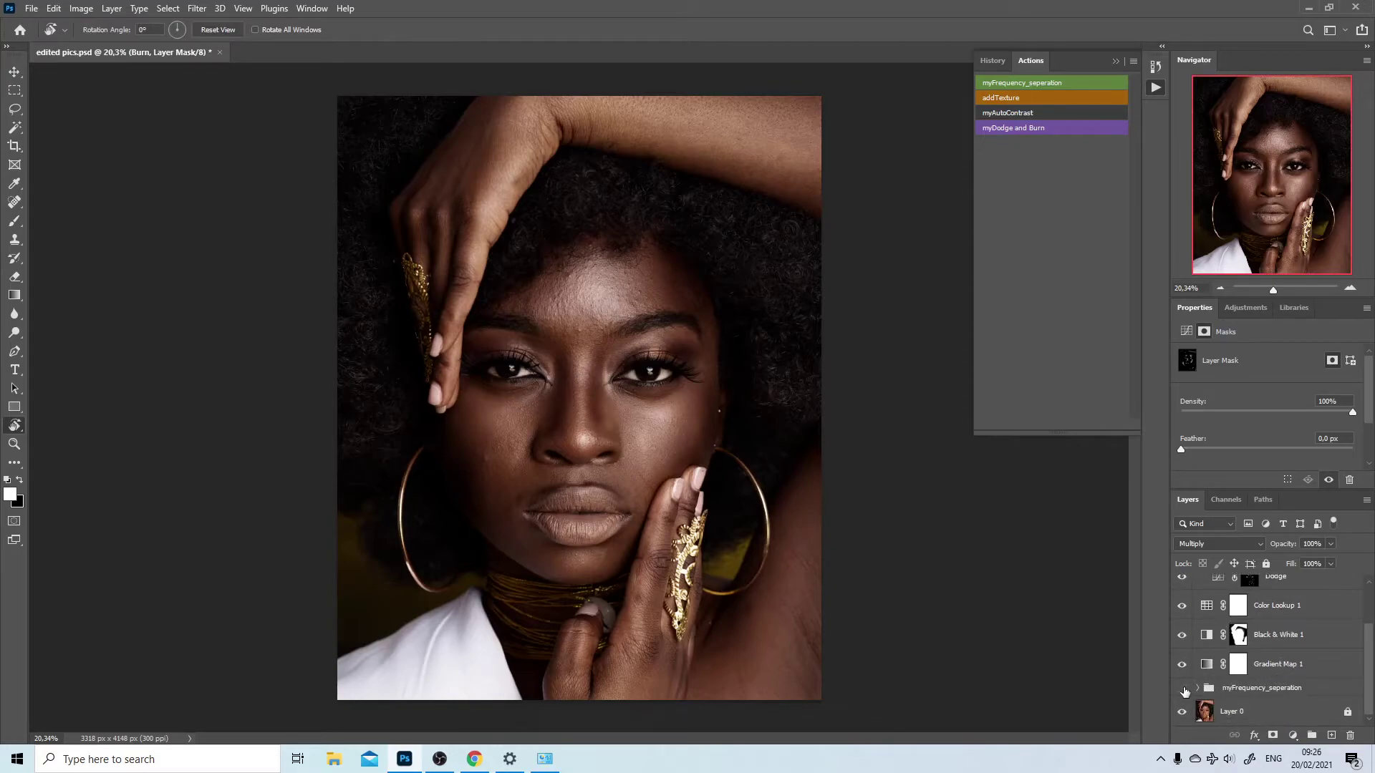
pyautogui.click(1182, 689)
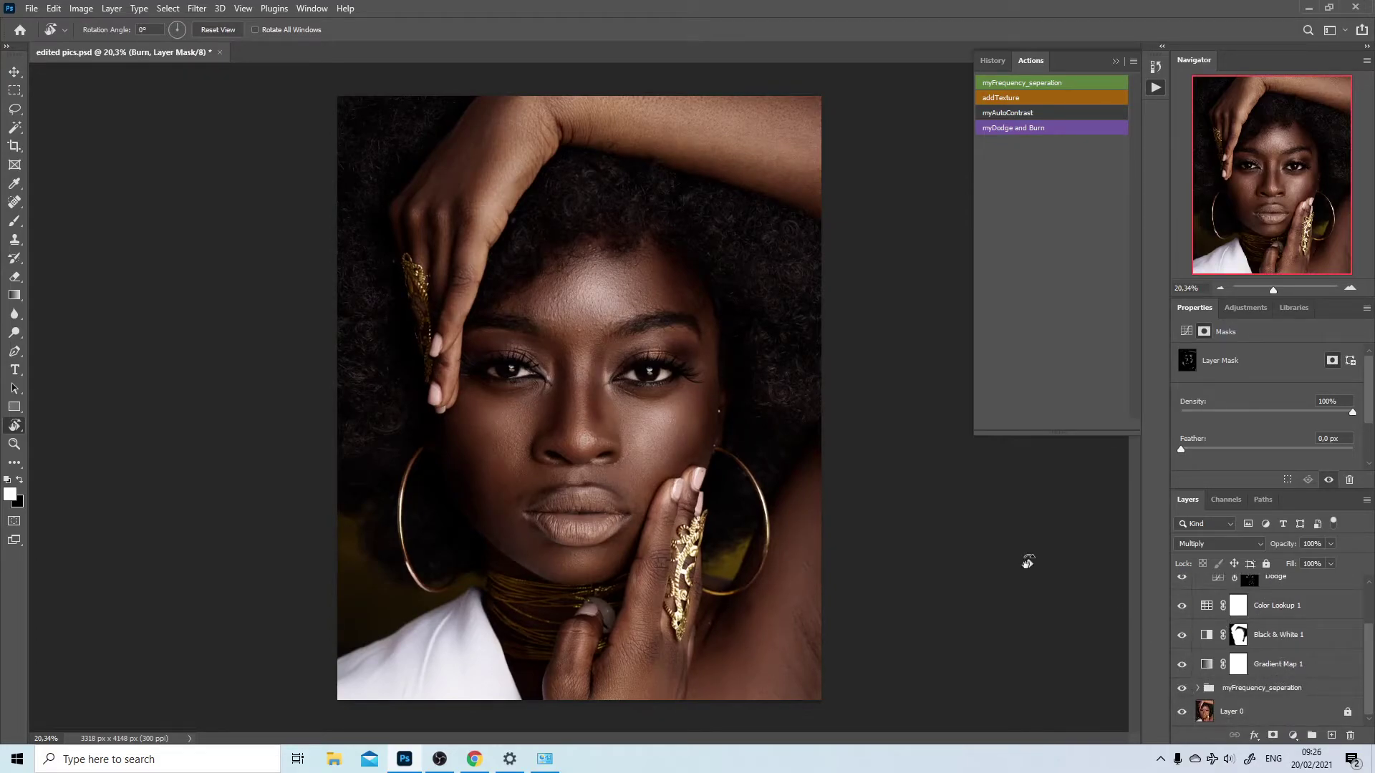
pyautogui.scroll(2, 1189, 595)
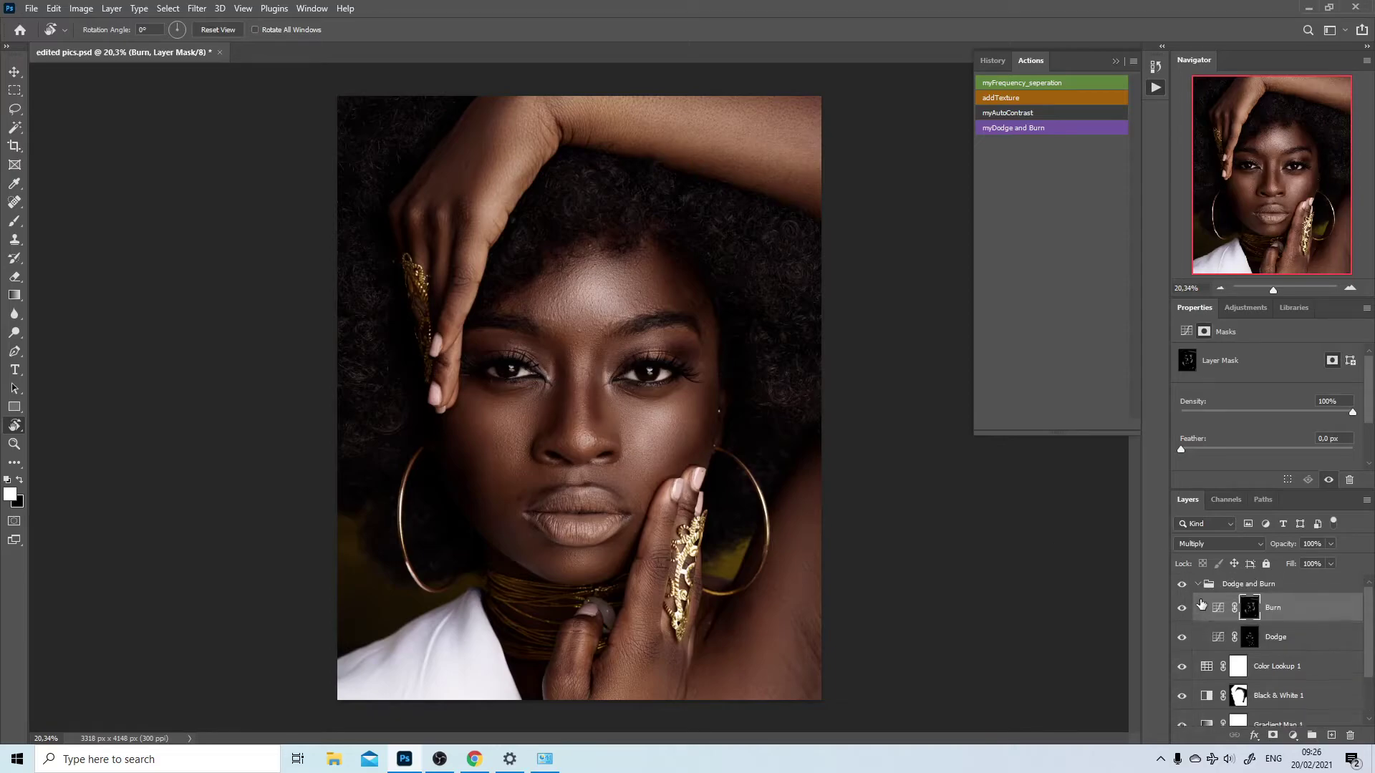
# - Collapse the Dodge and Burn group and set its opacity to 50%, comparing the image with and without it
pyautogui.click(1184, 585)
pyautogui.click(1183, 585)
pyautogui.click(1197, 585)
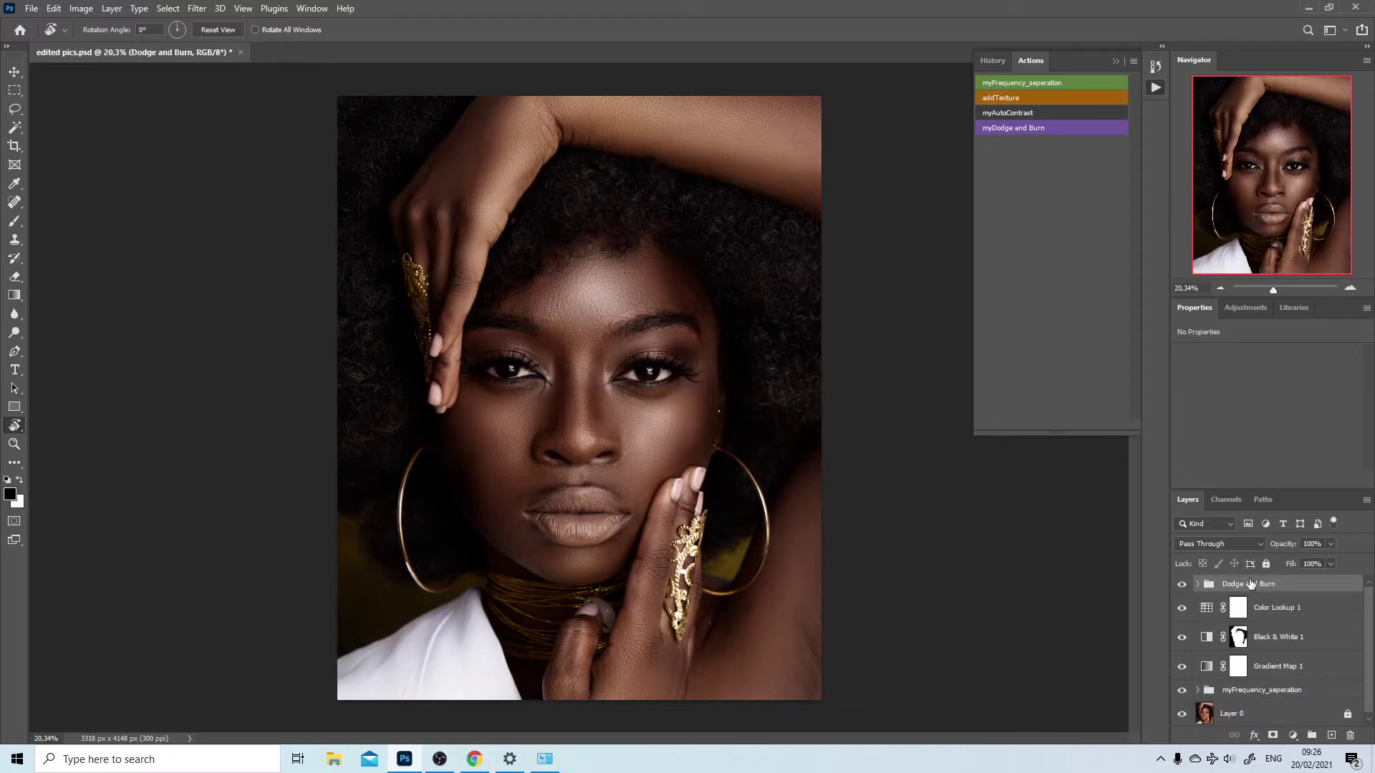
pyautogui.click(1331, 544)
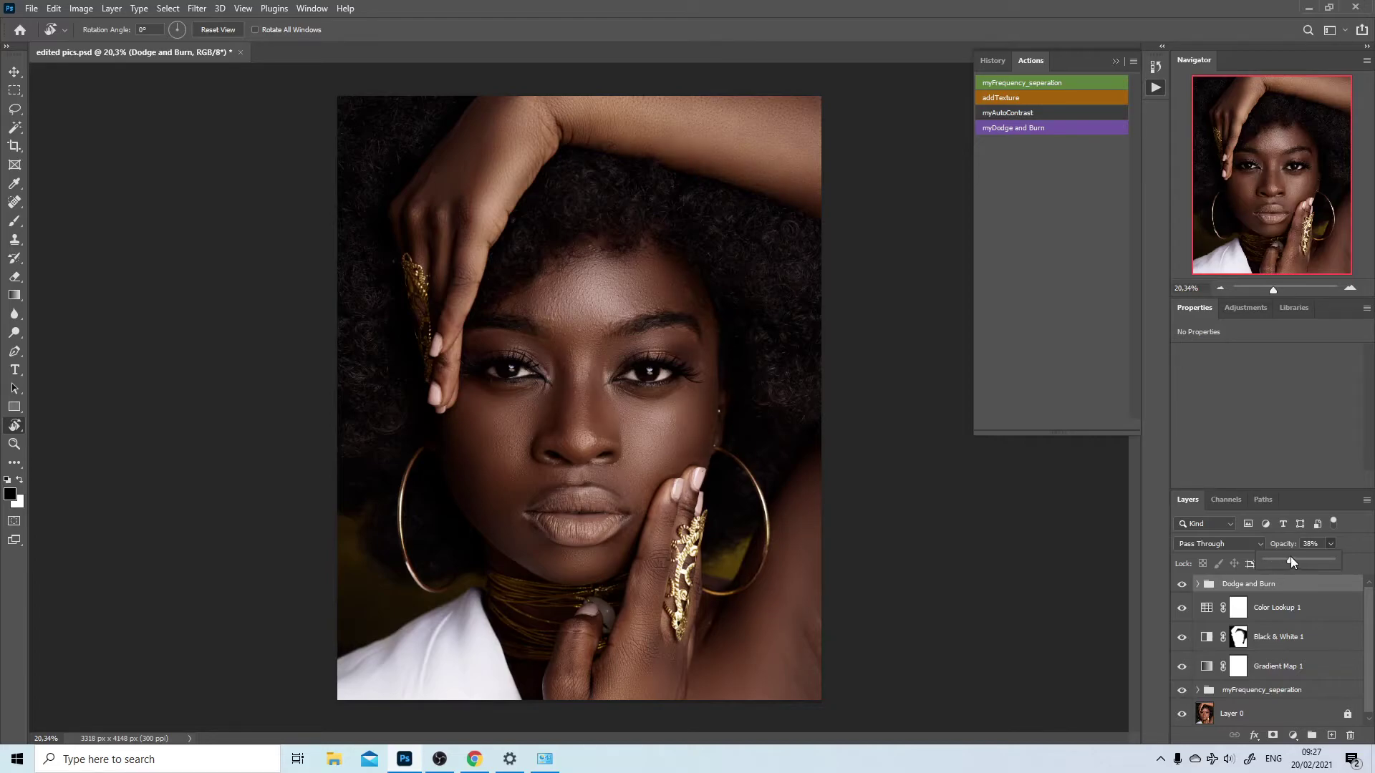
pyautogui.click(1183, 585)
pyautogui.click(1183, 585)
pyautogui.moveTo(1320, 544); pyautogui.dragTo(1253, 543)
pyautogui.write('50')
pyautogui.press('Return')
pyautogui.click(1179, 587)
pyautogui.scroll(-1, 1288, 628)
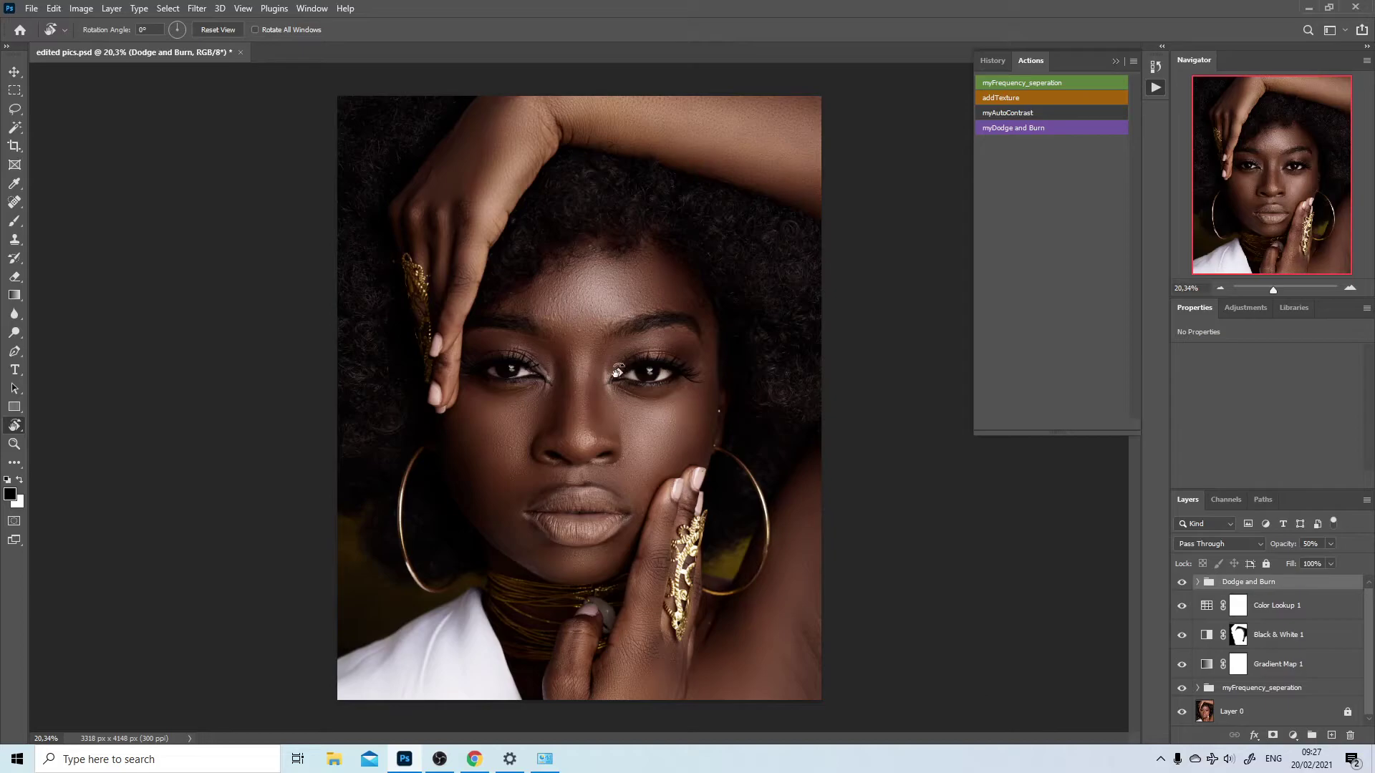
# - Add a Curves adjustment layer above the Dodge and Burn group and raise its RGB curve steeply to brighten the image
pyautogui.press('b')
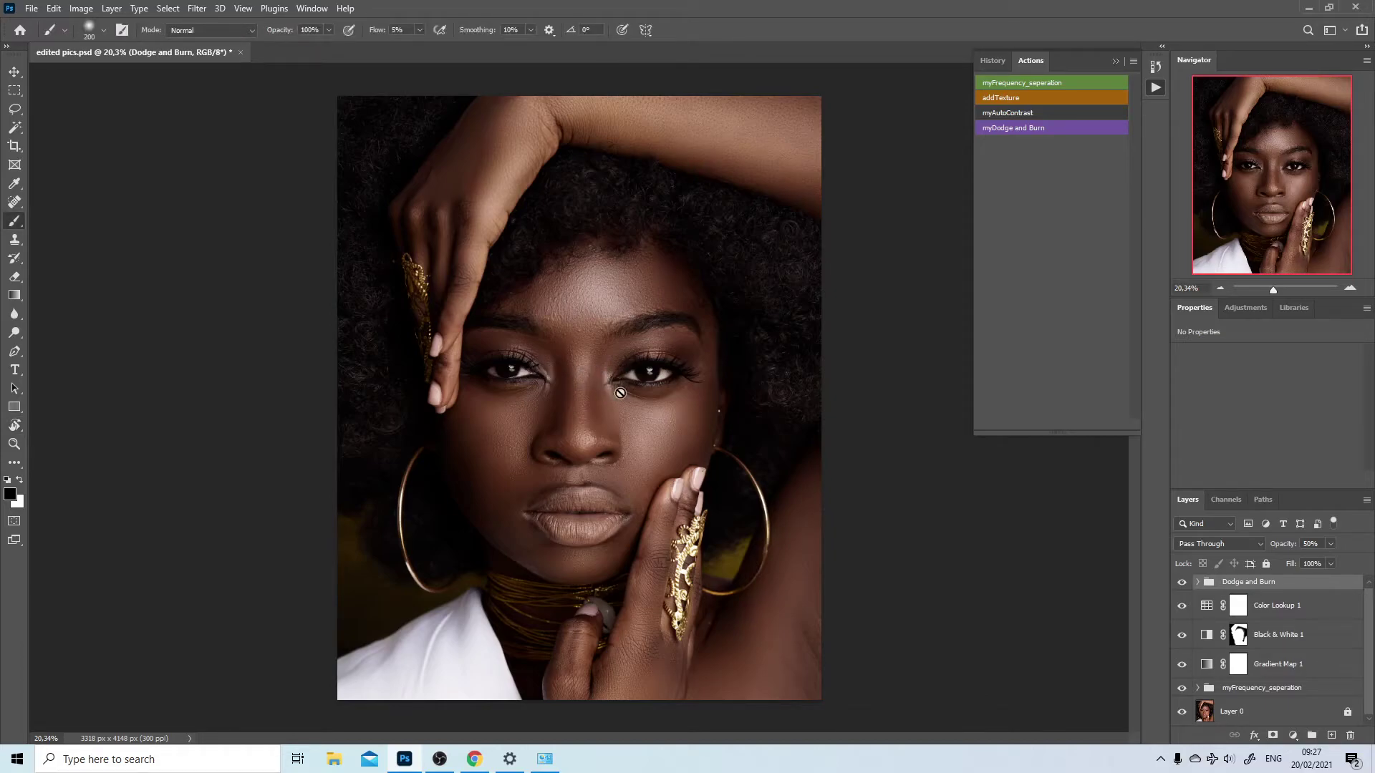
pyautogui.click(1293, 736)
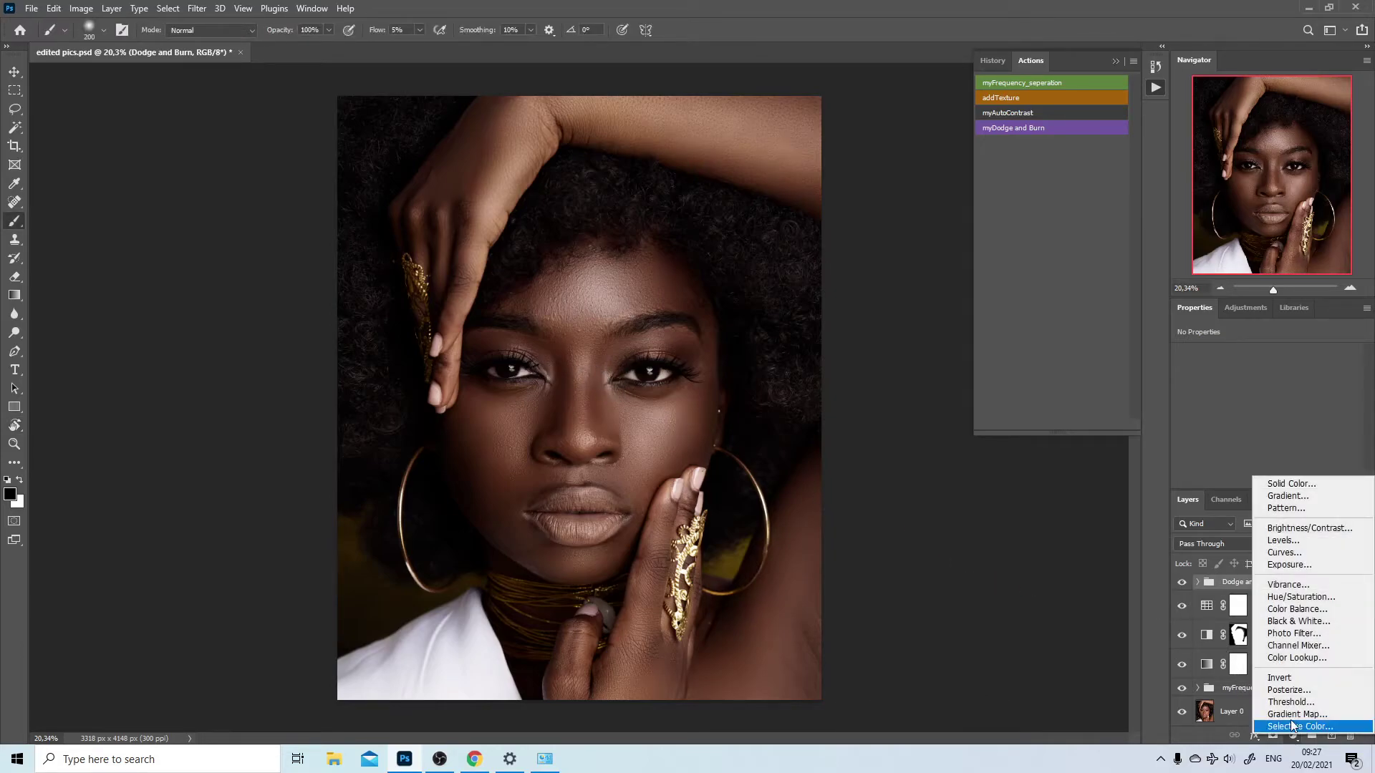
pyautogui.click(1288, 555)
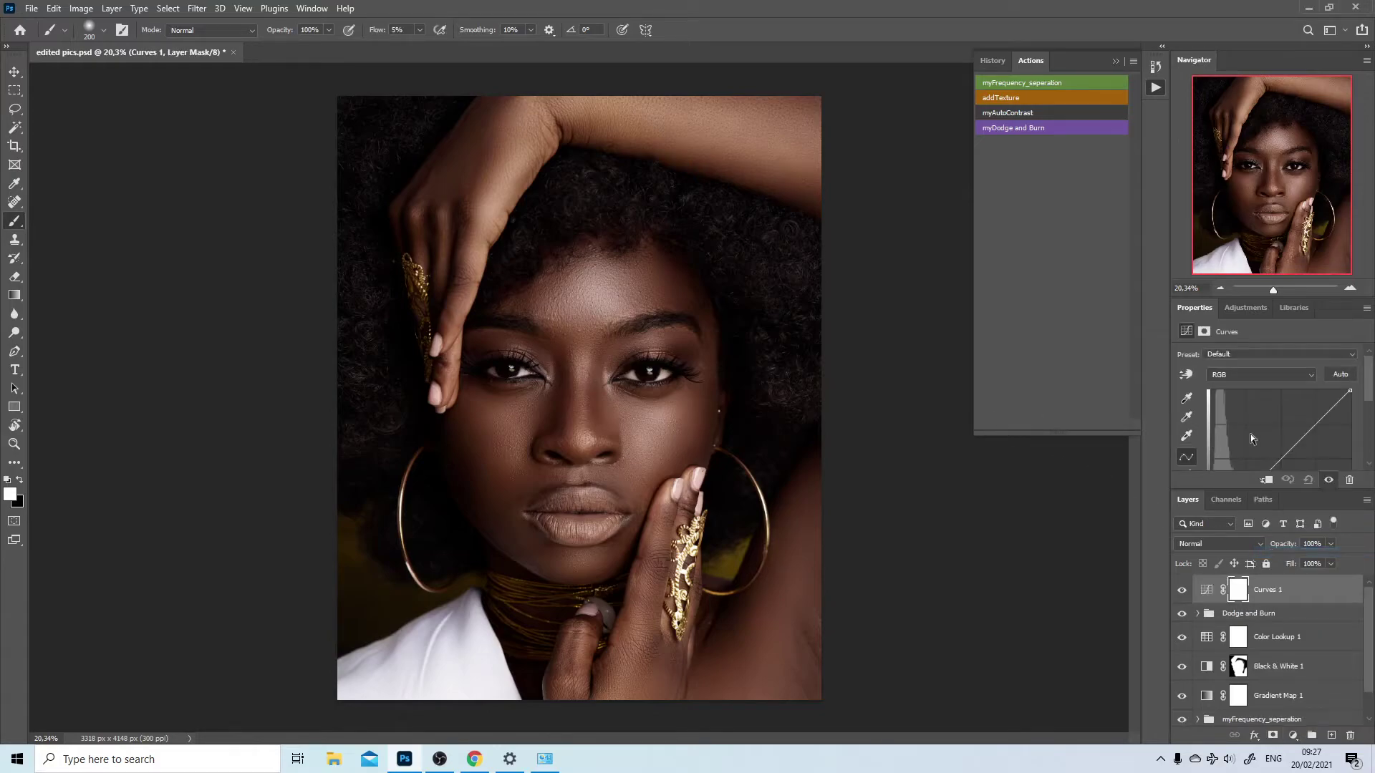
pyautogui.moveTo(1262, 493); pyautogui.dragTo(1260, 579)
pyautogui.moveTo(1279, 462); pyautogui.dragTo(1238, 438)
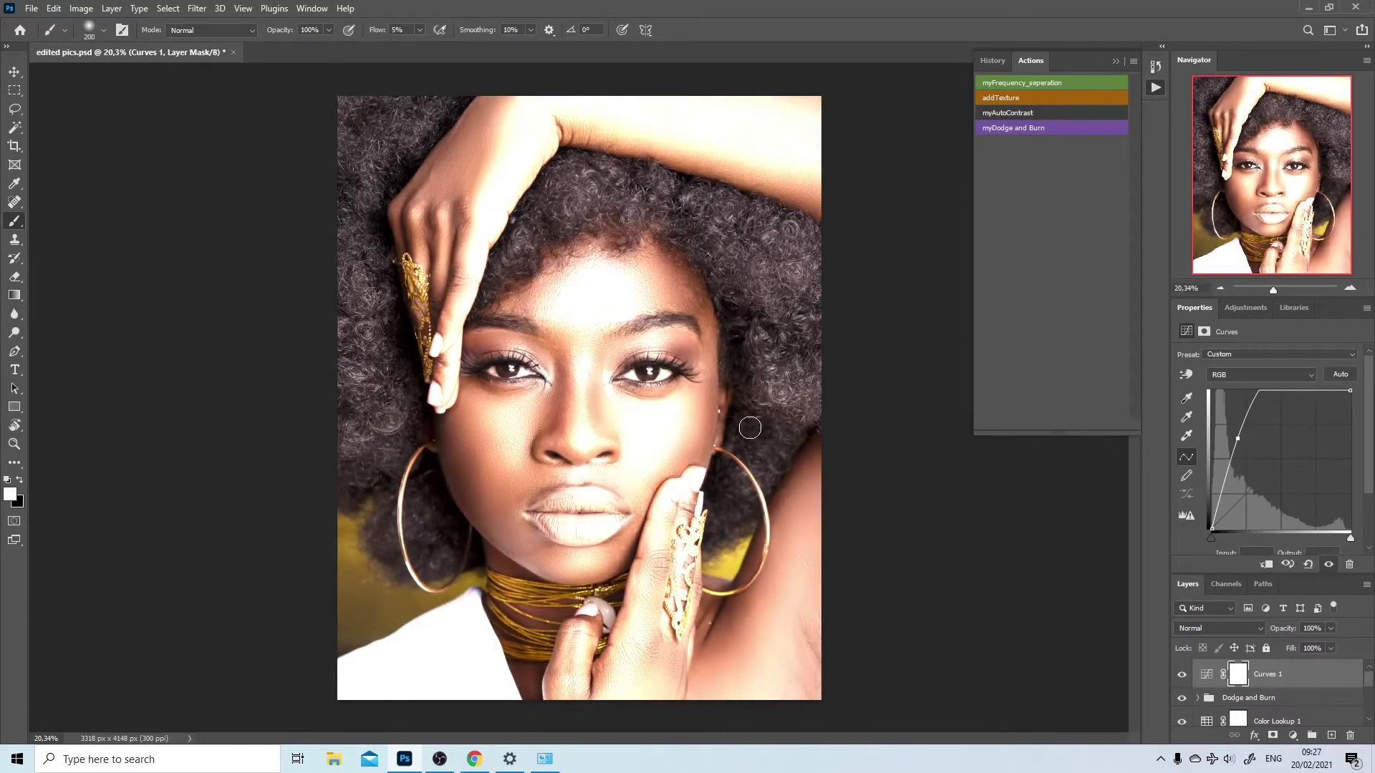
# - Invert the new Curves layer's mask to black to hide the brightening
pyautogui.press('z')
pyautogui.moveTo(655, 401); pyautogui.dragTo(693, 395)
pyautogui.moveTo(589, 415); pyautogui.dragTo(669, 435)
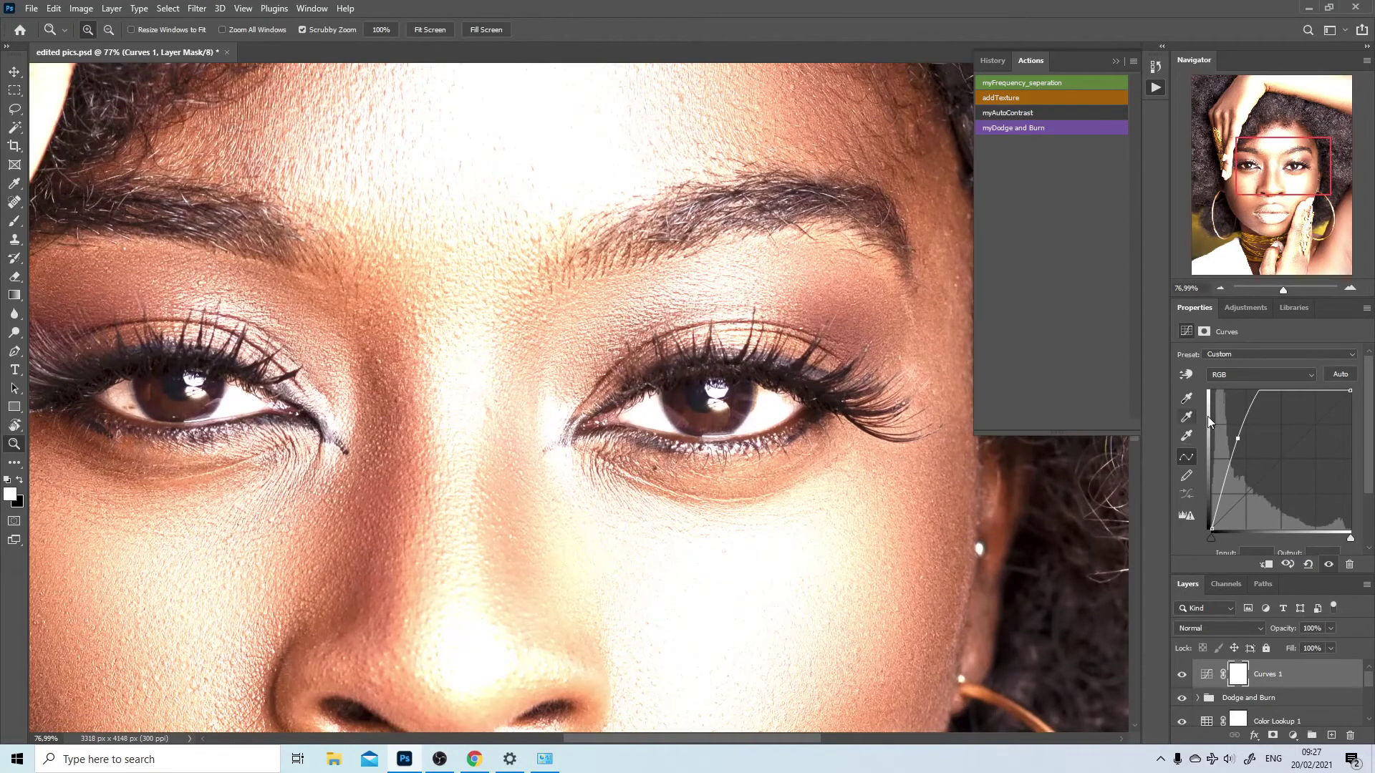
pyautogui.click(1238, 673)
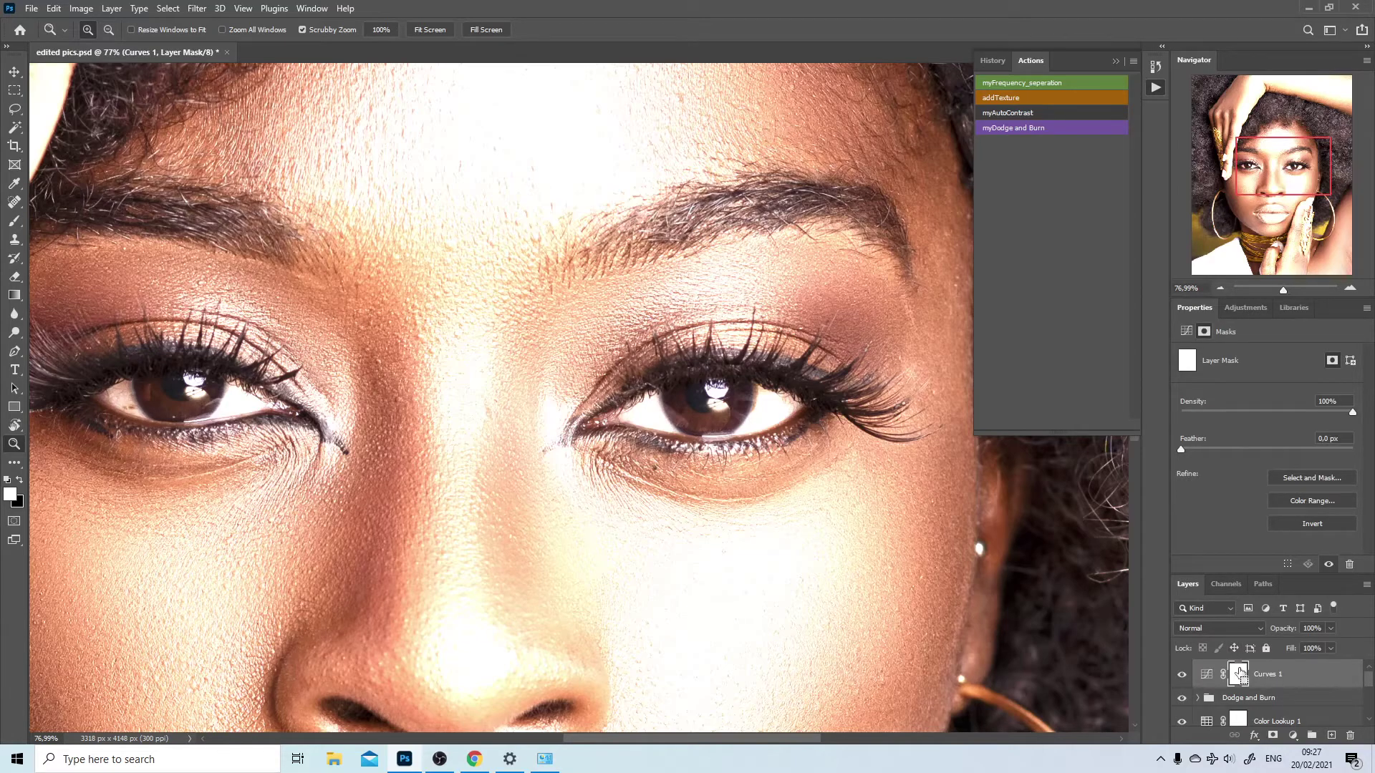
pyautogui.hotkey('ctrl', 'i')
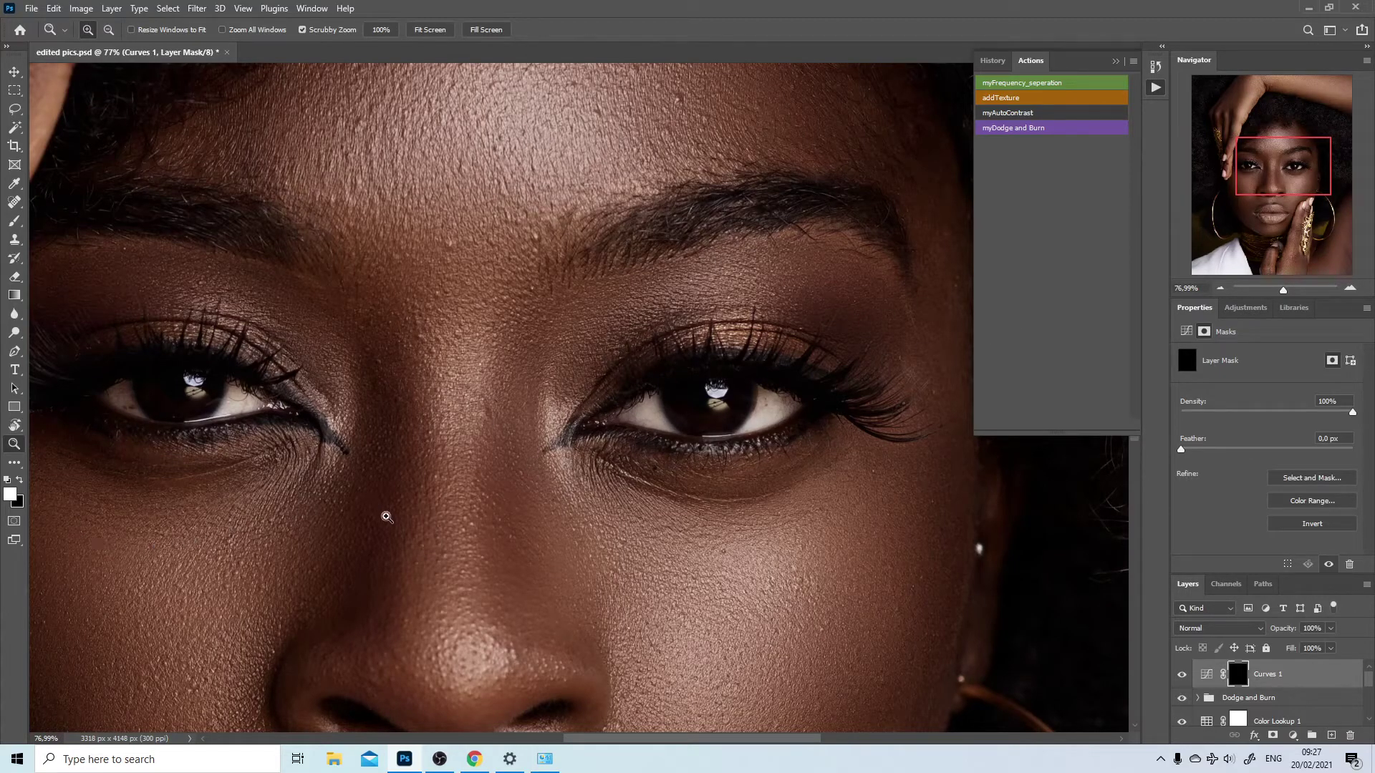
# - Paint fine white strokes radiating around the iris of the model's left eye in the Curves mask with a size 8 brush at 100% flow
pyautogui.moveTo(722, 389); pyautogui.dragTo(825, 384)
pyautogui.moveTo(607, 452); pyautogui.dragTo(591, 391)
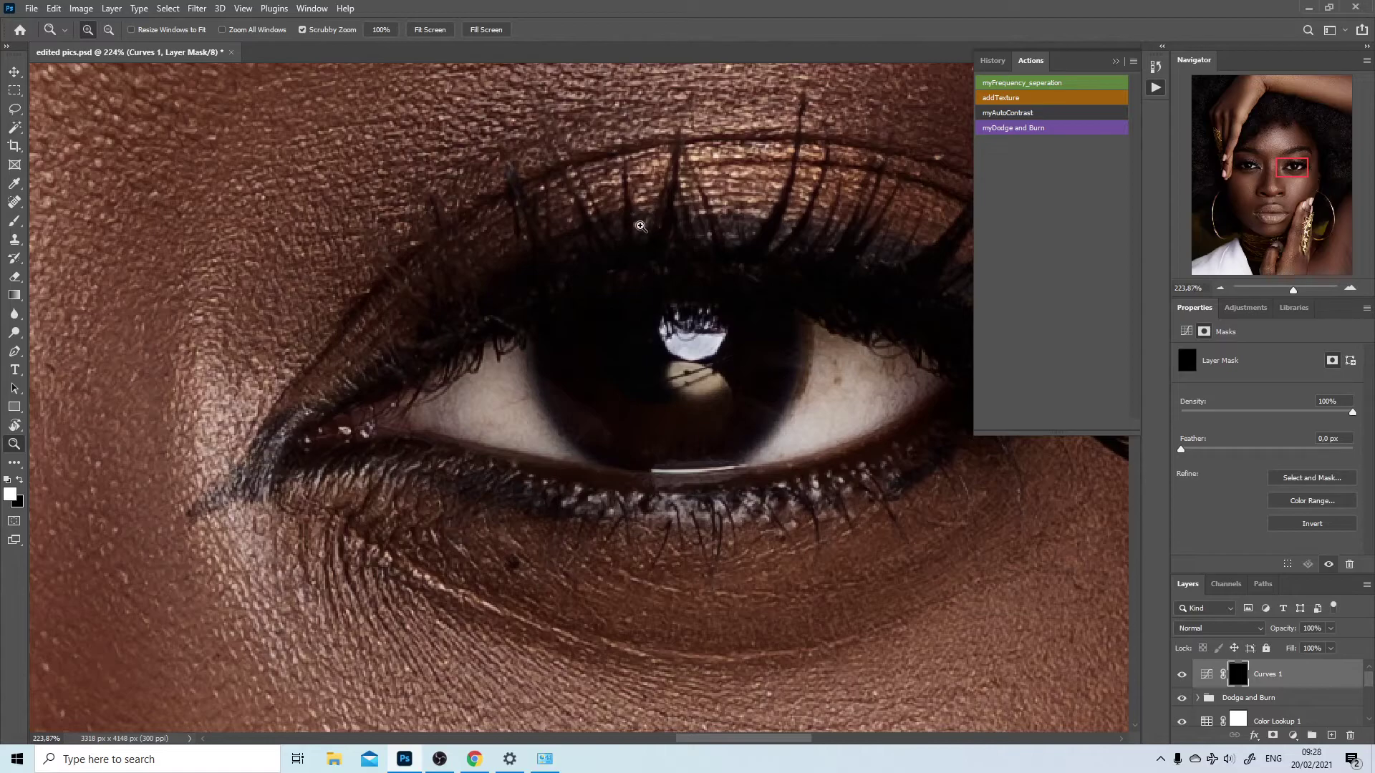
pyautogui.press('b')
pyautogui.press('[')
pyautogui.press('[')
pyautogui.press('[')
pyautogui.press('[')
pyautogui.press('[')
pyautogui.press('[')
pyautogui.press('[')
pyautogui.press('[')
pyautogui.press('[')
pyautogui.press('[')
pyautogui.press('[')
pyautogui.press('[')
pyautogui.press('[')
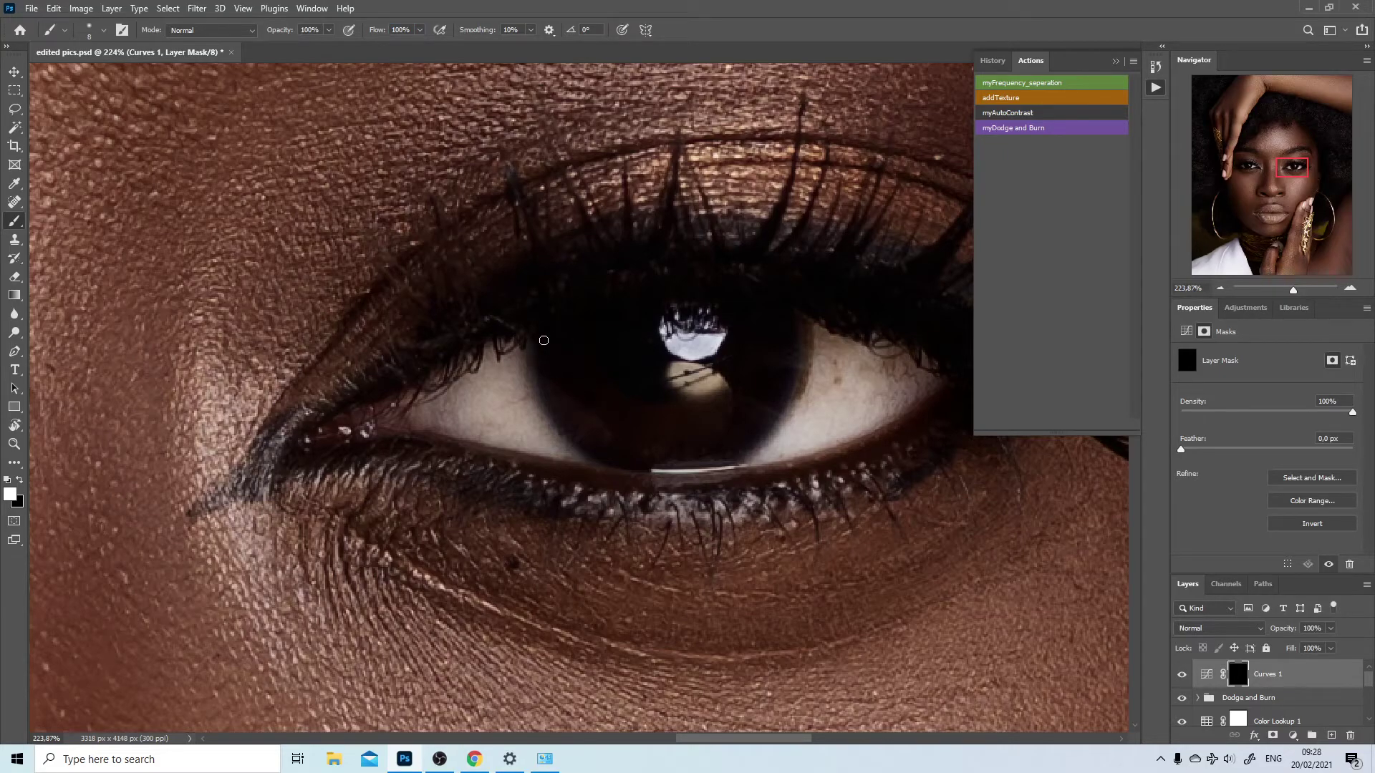
pyautogui.moveTo(537, 353); pyautogui.dragTo(601, 343)
pyautogui.moveTo(540, 376); pyautogui.dragTo(623, 352)
pyautogui.moveTo(538, 397); pyautogui.dragTo(632, 386)
pyautogui.moveTo(537, 407); pyautogui.dragTo(610, 394)
pyautogui.moveTo(558, 439); pyautogui.dragTo(620, 401)
pyautogui.moveTo(598, 450); pyautogui.dragTo(631, 408)
pyautogui.moveTo(637, 462); pyautogui.dragTo(651, 410)
pyautogui.moveTo(678, 456); pyautogui.dragTo(682, 406)
pyautogui.moveTo(739, 456); pyautogui.dragTo(688, 408)
pyautogui.moveTo(761, 433); pyautogui.dragTo(702, 398)
pyautogui.moveTo(790, 414)
pyautogui.mouseDown()
pyautogui.moveTo(724, 385)
pyautogui.moveTo(820, 398)
pyautogui.mouseUp()
pyautogui.moveTo(725, 359); pyautogui.dragTo(829, 373)
pyautogui.moveTo(729, 341)
pyautogui.mouseDown()
pyautogui.moveTo(867, 348)
pyautogui.moveTo(843, 329)
pyautogui.mouseUp()
pyautogui.moveTo(723, 315); pyautogui.dragTo(835, 312)
pyautogui.moveTo(729, 381); pyautogui.dragTo(832, 398)
pyautogui.moveTo(689, 403)
pyautogui.mouseDown()
pyautogui.moveTo(820, 470)
pyautogui.moveTo(731, 488)
pyautogui.mouseUp()
pyautogui.moveTo(650, 436); pyautogui.dragTo(650, 487)
pyautogui.moveTo(633, 441); pyautogui.dragTo(624, 500)
# - Clean up the painted iris strokes in the Curves mask with a larger brush in black
pyautogui.press(']')
pyautogui.press(']')
pyautogui.press(']')
pyautogui.press(']')
pyautogui.press(']')
pyautogui.press(']')
pyautogui.press(']')
pyautogui.press('x')
pyautogui.moveTo(517, 398)
pyautogui.mouseDown()
pyautogui.moveTo(543, 430)
pyautogui.moveTo(791, 484)
pyautogui.moveTo(840, 414)
pyautogui.moveTo(844, 364)
pyautogui.moveTo(841, 395)
pyautogui.moveTo(736, 481)
pyautogui.mouseUp()
pyautogui.moveTo(587, 458); pyautogui.dragTo(950, 443)
pyautogui.moveTo(546, 384)
pyautogui.mouseDown()
pyautogui.moveTo(663, 402)
pyautogui.moveTo(645, 485)
pyautogui.moveTo(579, 435)
pyautogui.mouseUp()
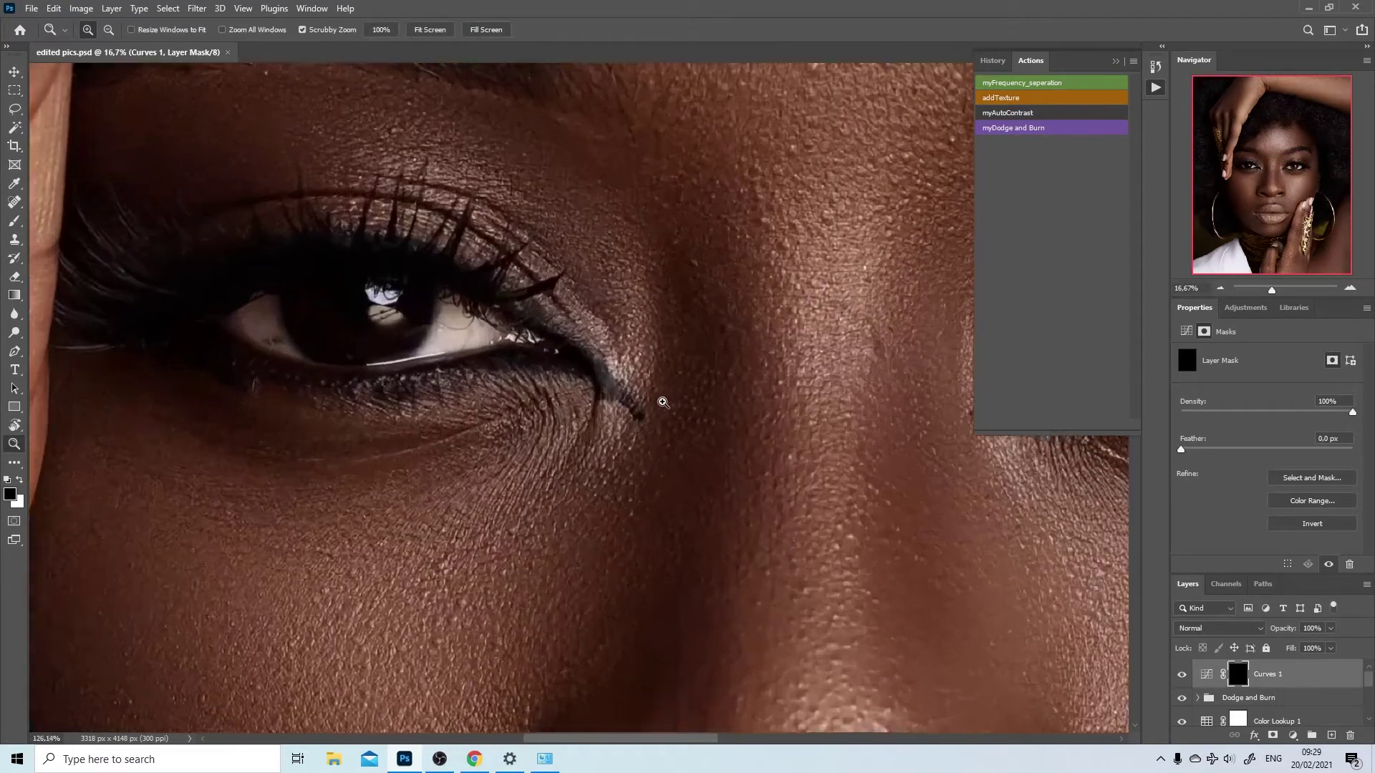
# - Paint fine white strokes radiating around the iris of the model's right eye in the Curves 1 mask
pyautogui.press('b')
pyautogui.press('[')
pyautogui.press('[')
pyautogui.press('x')
pyautogui.moveTo(295, 373); pyautogui.dragTo(124, 409)
pyautogui.moveTo(305, 383)
pyautogui.mouseDown()
pyautogui.moveTo(202, 421)
pyautogui.moveTo(205, 449)
pyautogui.mouseUp()
pyautogui.moveTo(309, 415); pyautogui.dragTo(219, 461)
pyautogui.moveTo(324, 424)
pyautogui.mouseDown()
pyautogui.moveTo(250, 493)
pyautogui.moveTo(268, 523)
pyautogui.mouseUp()
pyautogui.moveTo(360, 452)
pyautogui.mouseDown()
pyautogui.moveTo(347, 528)
pyautogui.moveTo(288, 552)
pyautogui.mouseUp()
pyautogui.moveTo(387, 450); pyautogui.dragTo(419, 530)
pyautogui.moveTo(429, 438); pyautogui.dragTo(541, 541)
pyautogui.moveTo(449, 429); pyautogui.dragTo(588, 513)
pyautogui.moveTo(485, 401); pyautogui.dragTo(682, 457)
pyautogui.moveTo(479, 351)
pyautogui.mouseDown()
pyautogui.moveTo(738, 389)
pyautogui.moveTo(644, 408)
pyautogui.moveTo(587, 458)
pyautogui.mouseUp()
# - Enlarge the brush to size 100 and switch the painting color to black
pyautogui.press(']')
pyautogui.press(']')
pyautogui.press(']')
pyautogui.press(']')
pyautogui.press(']')
pyautogui.press(']')
pyautogui.press(']')
pyautogui.press(']')
pyautogui.press(']')
pyautogui.press(']')
pyautogui.press(']')
pyautogui.press(']')
pyautogui.press('x')
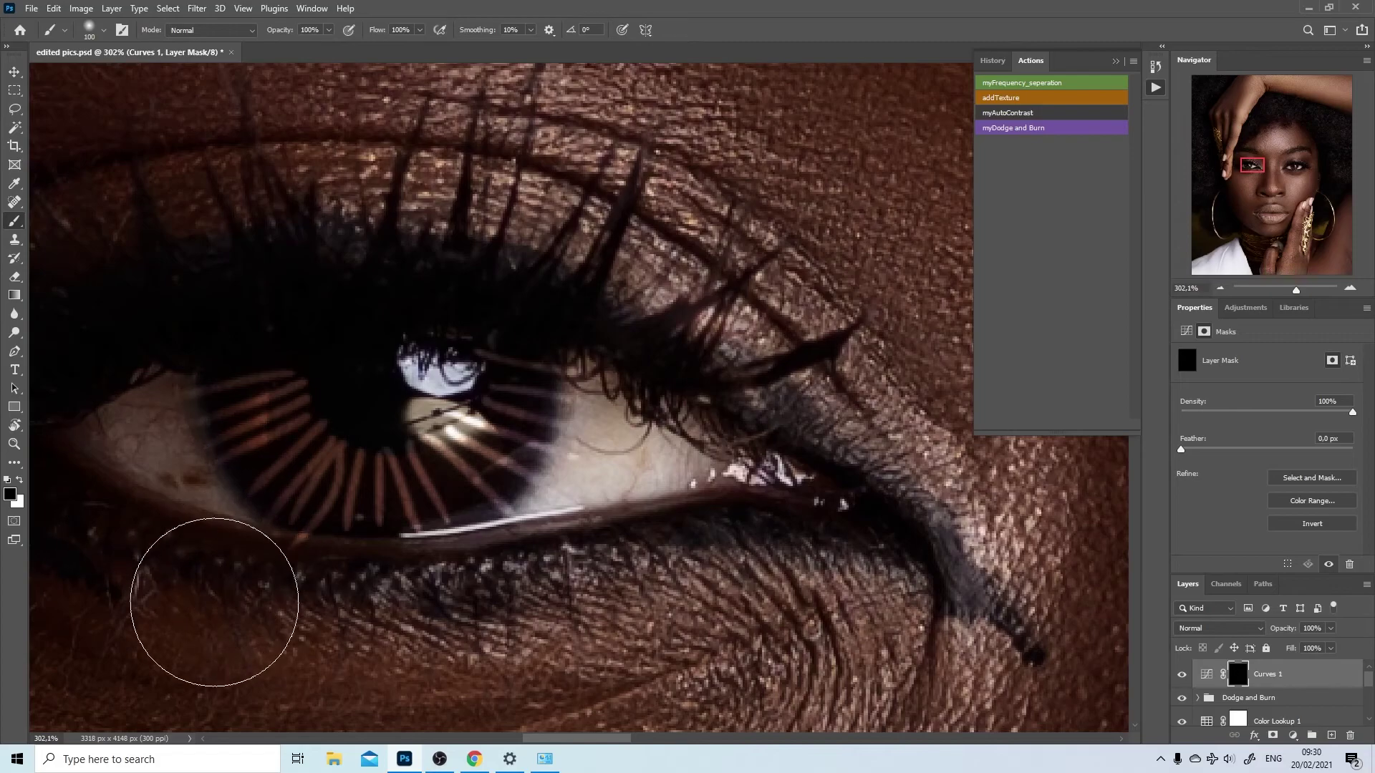
# - Compare both eyes with the Curves 1 layer hidden and shown, at full view and up close
pyautogui.hotkey('ctrl', '0')
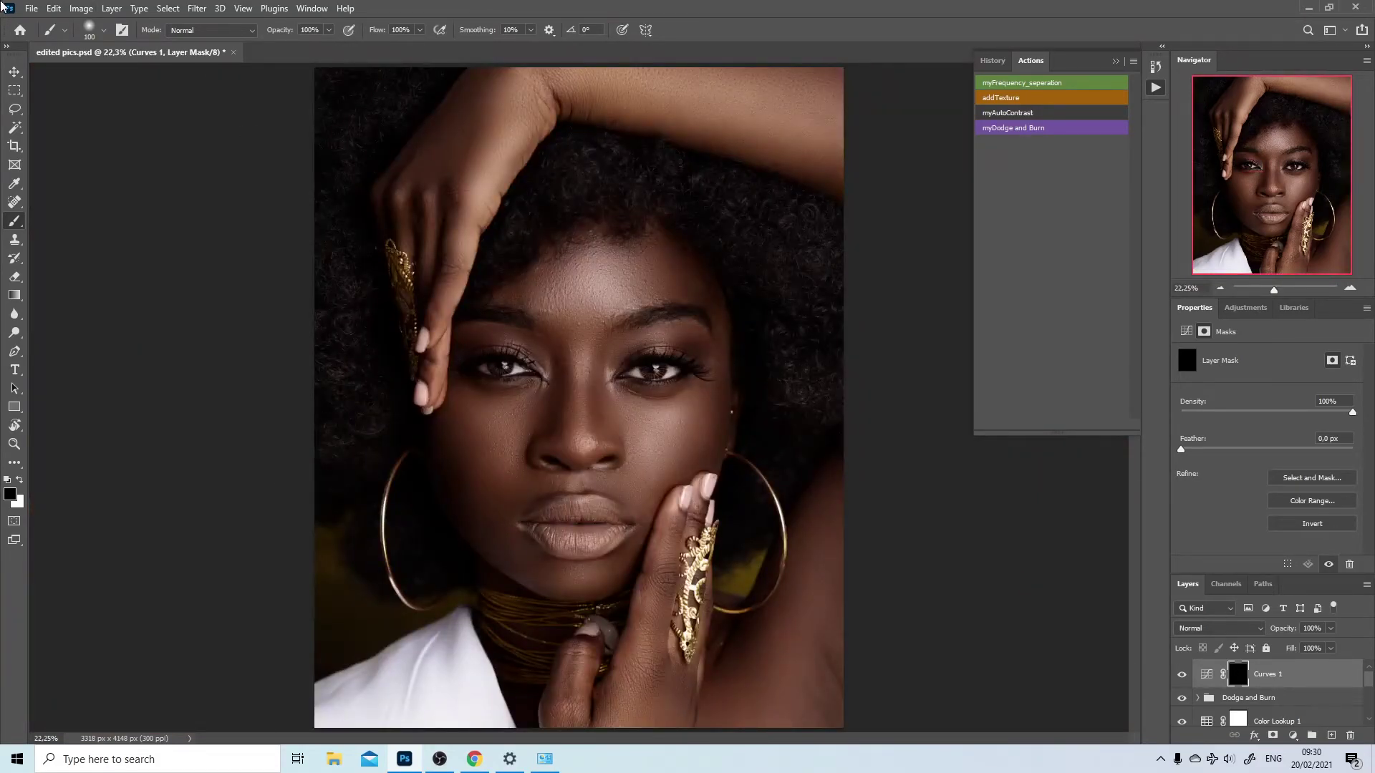
pyautogui.click(15, 72)
pyautogui.click(219, 335)
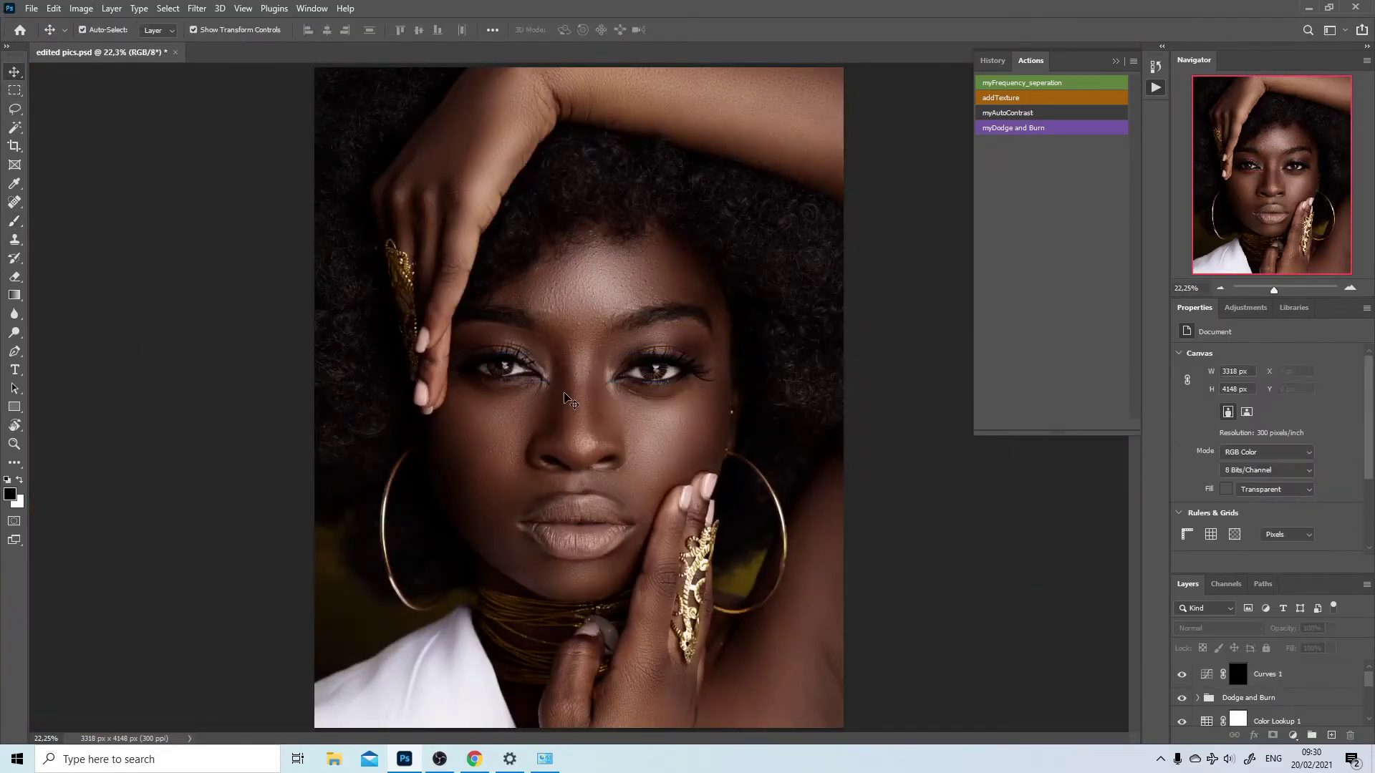
pyautogui.press('z')
pyautogui.moveTo(639, 399); pyautogui.dragTo(685, 408)
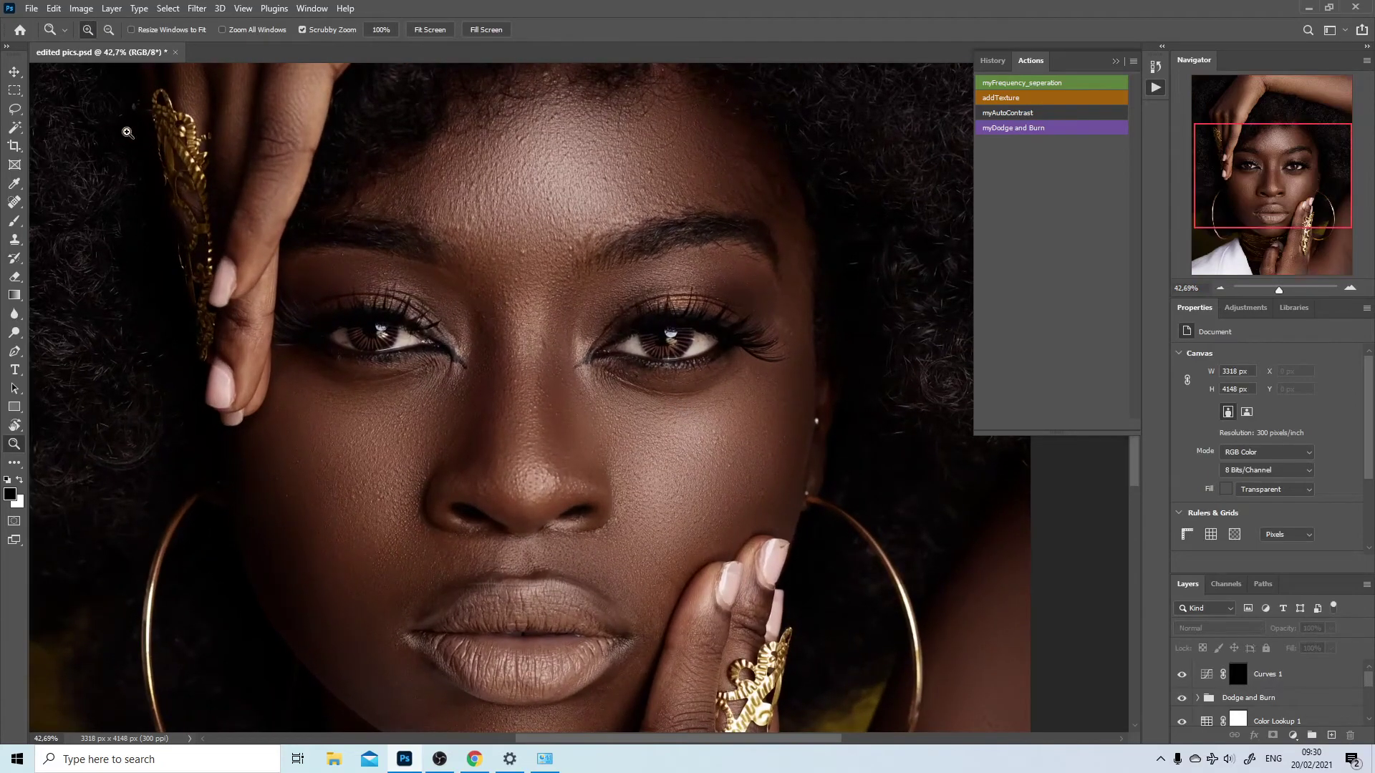
pyautogui.click(15, 73)
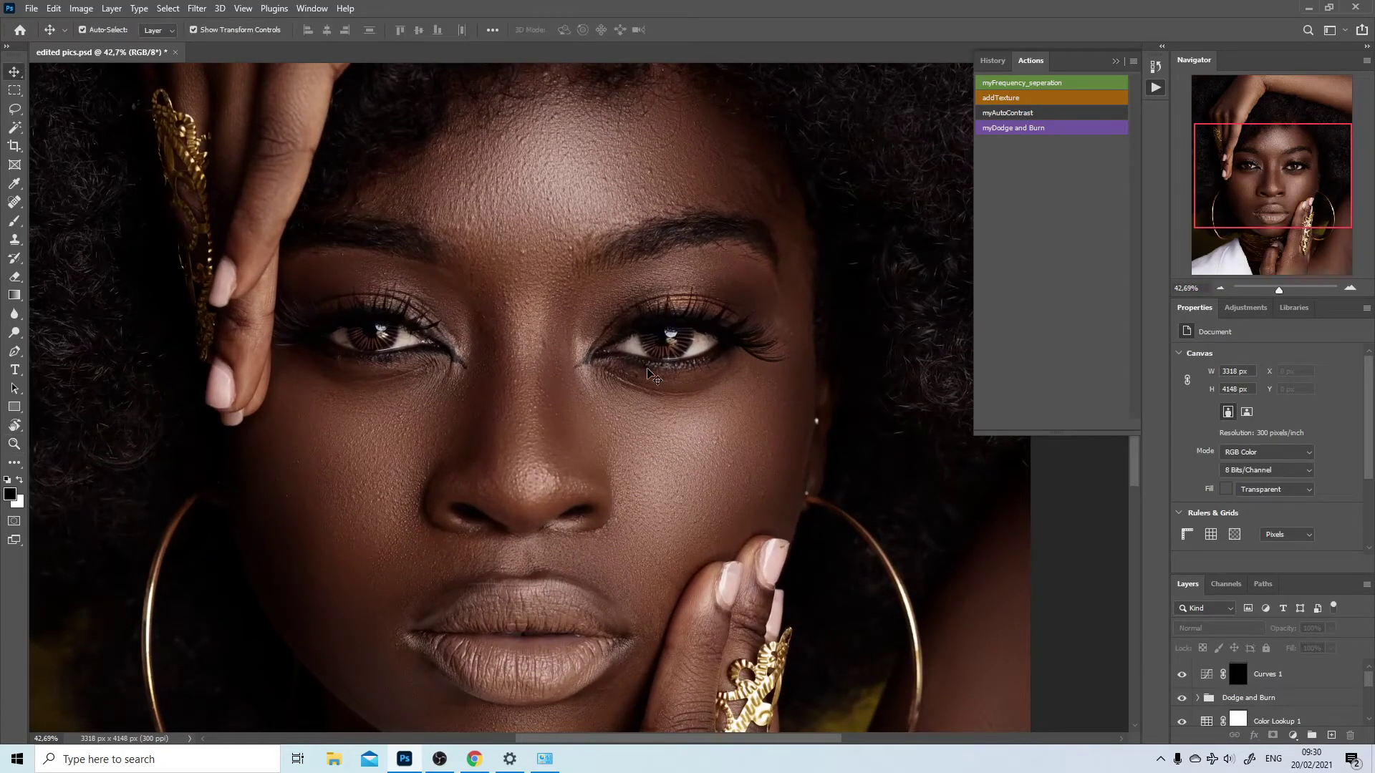
pyautogui.click(1178, 675)
pyautogui.click(1180, 675)
pyautogui.hotkey('ctrl', '0')
pyautogui.click(1180, 677)
pyautogui.click(1180, 676)
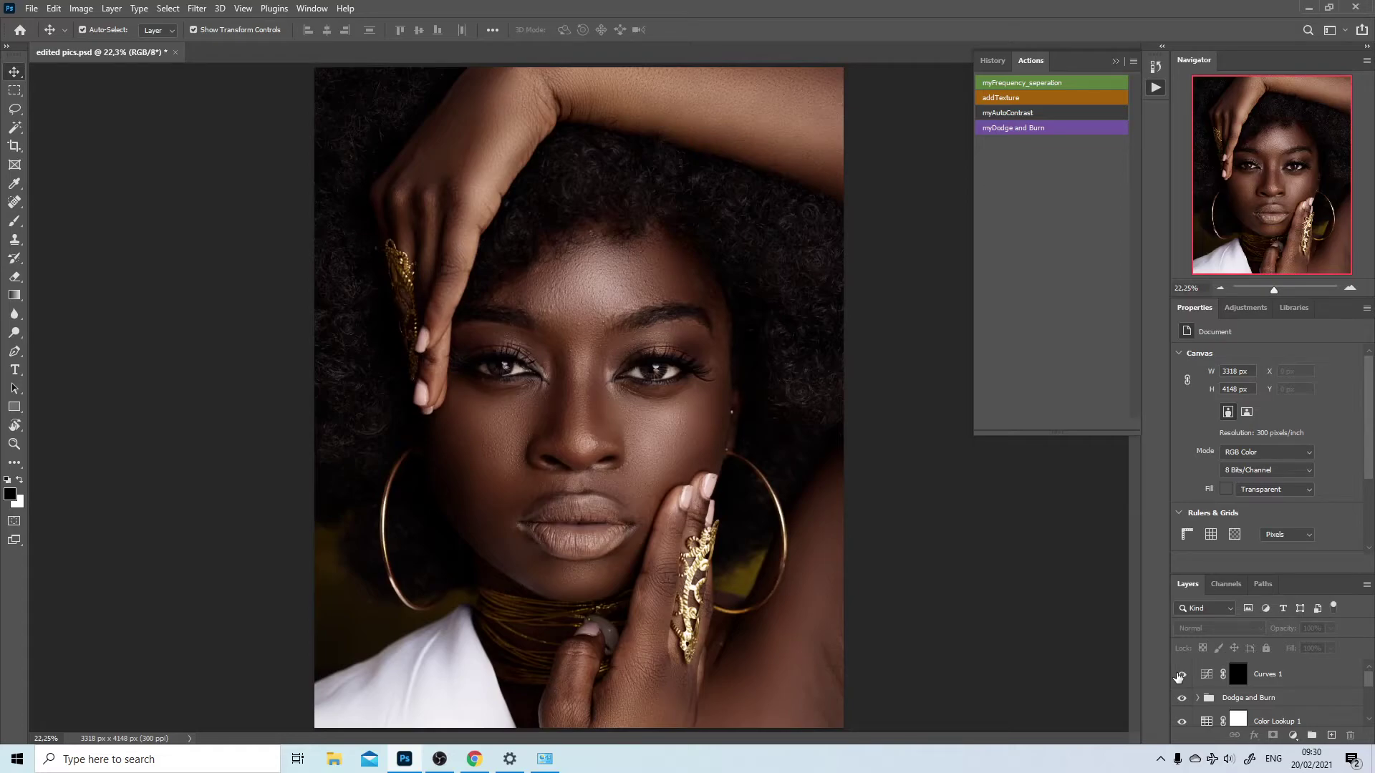
pyautogui.hotkey('ctrl', '+')
pyautogui.hotkey('ctrl', '+')
pyautogui.hotkey('ctrl', '+')
pyautogui.hotkey('ctrl', '+')
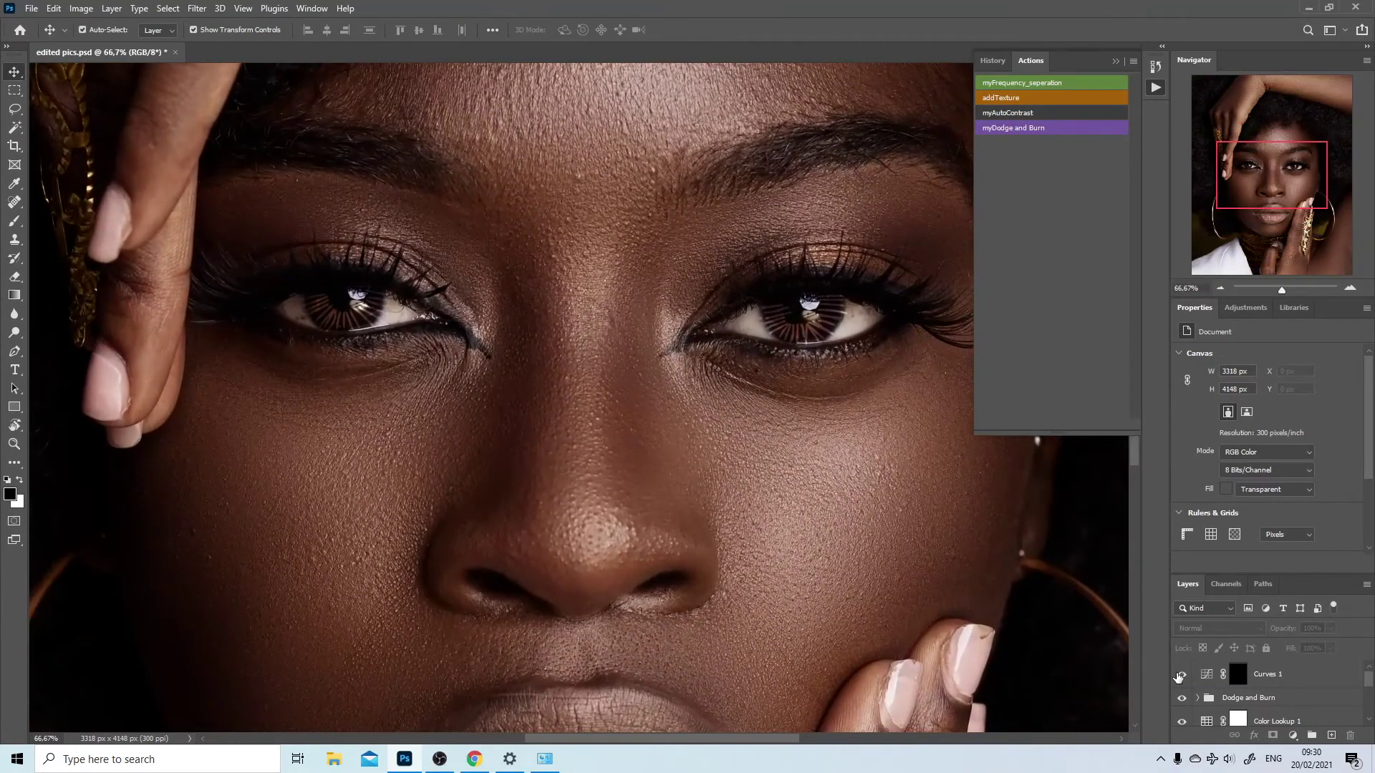
# - Add a Hue/Saturation adjustment above Curves 1 with Saturation +43 and clip it to the Curves layer
pyautogui.click(1282, 676)
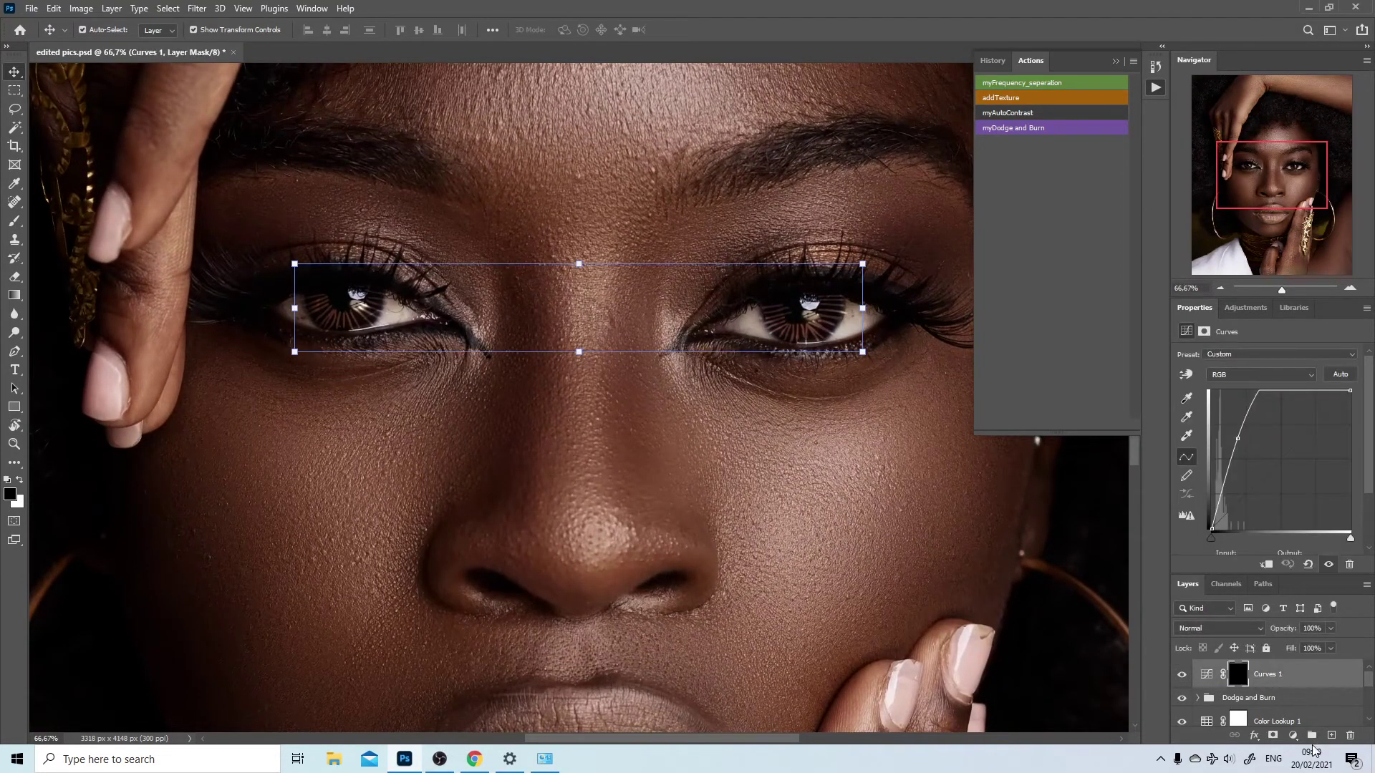
pyautogui.click(1293, 736)
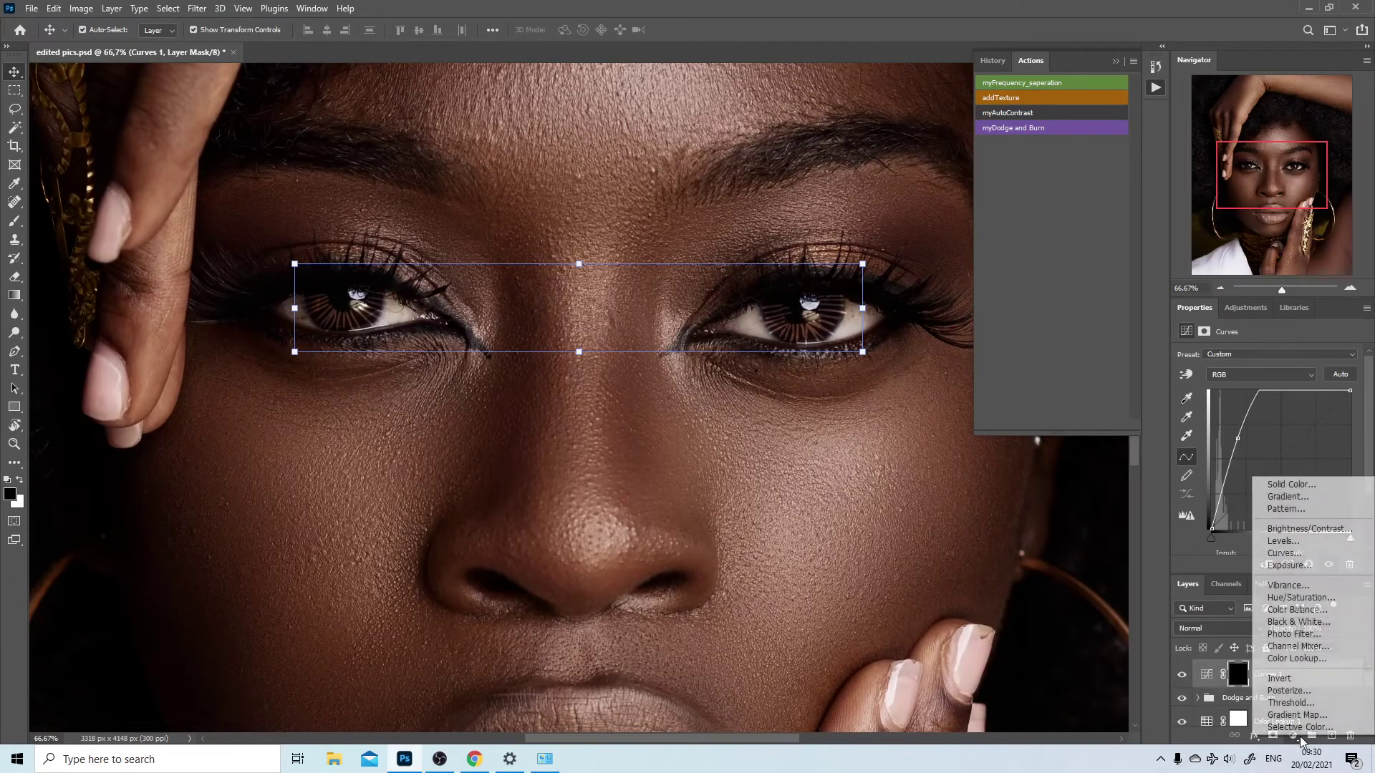
pyautogui.click(1302, 599)
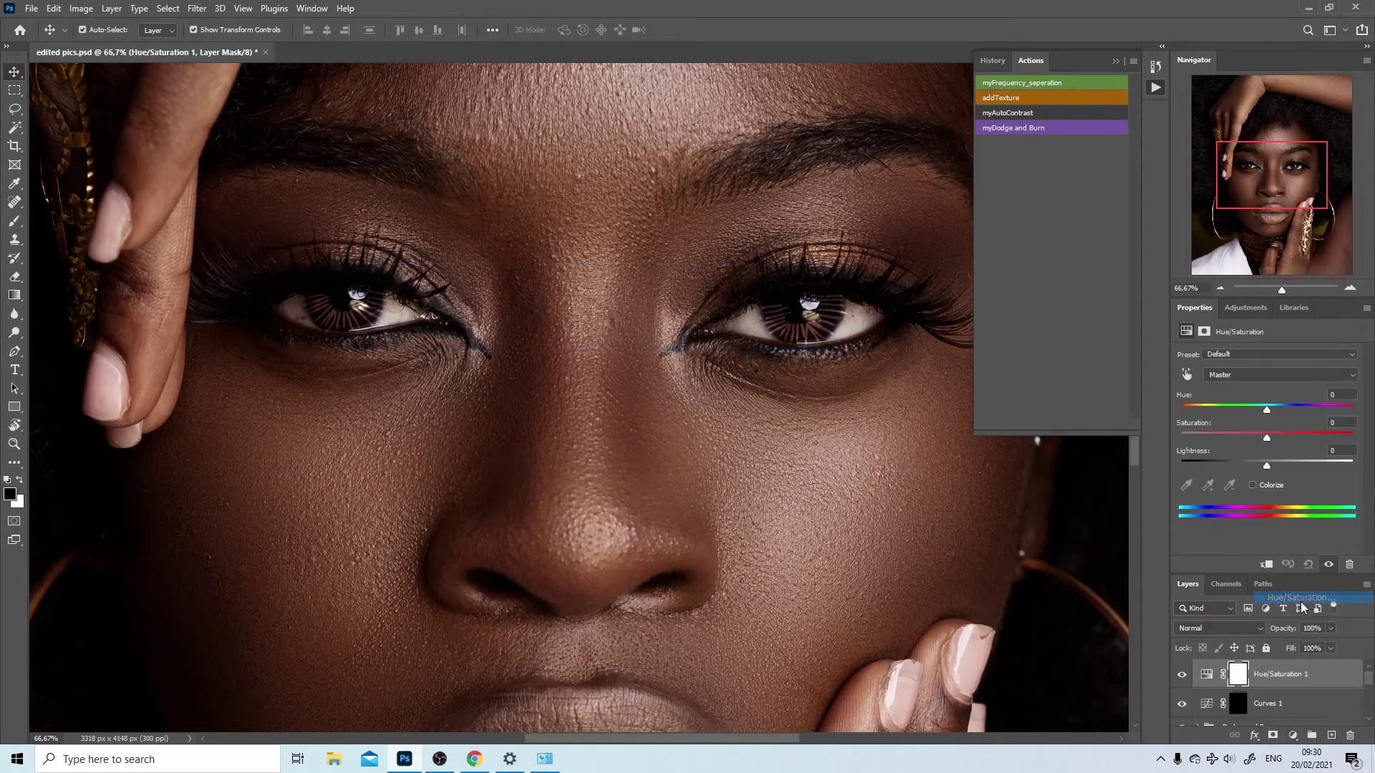
pyautogui.moveTo(1270, 437); pyautogui.dragTo(1269, 437)
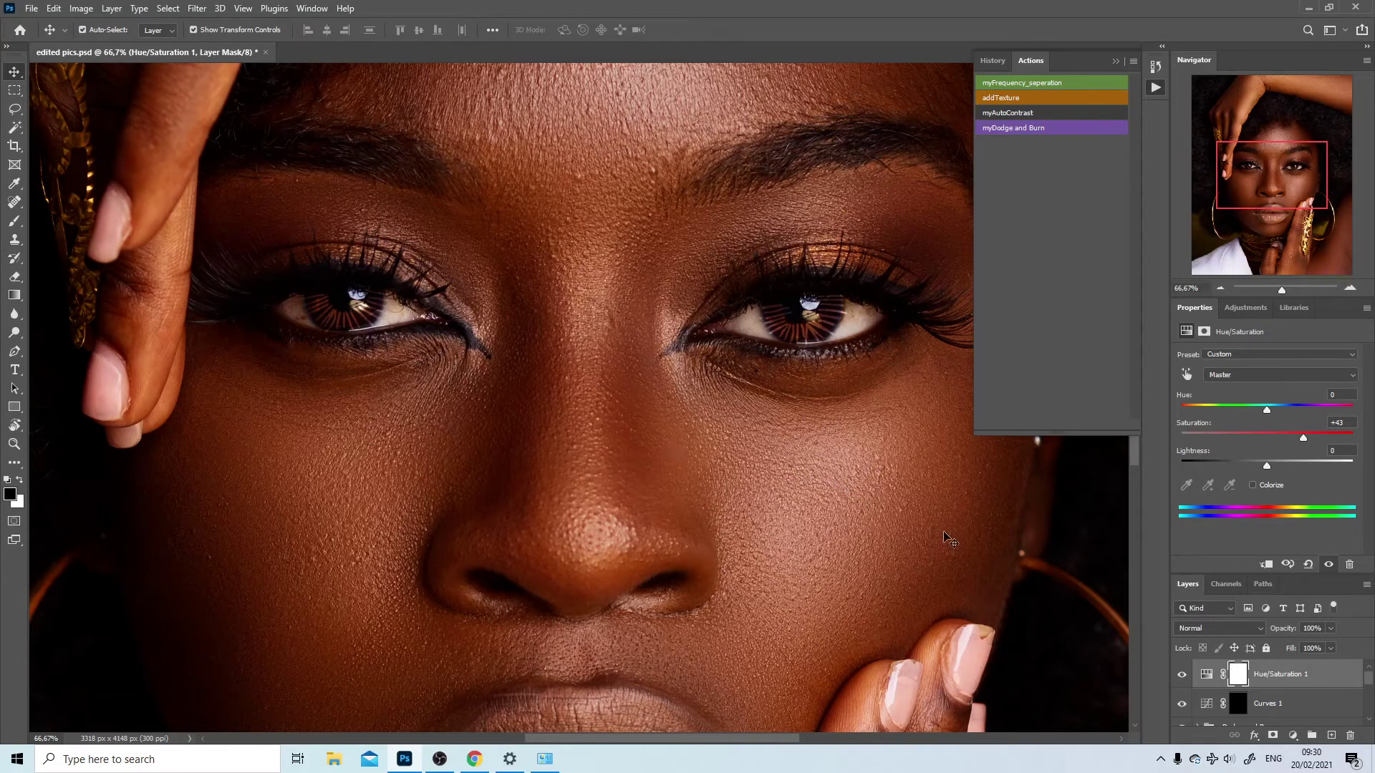
pyautogui.keyDown('alt'); pyautogui.click(1222, 684); pyautogui.keyUp('alt')
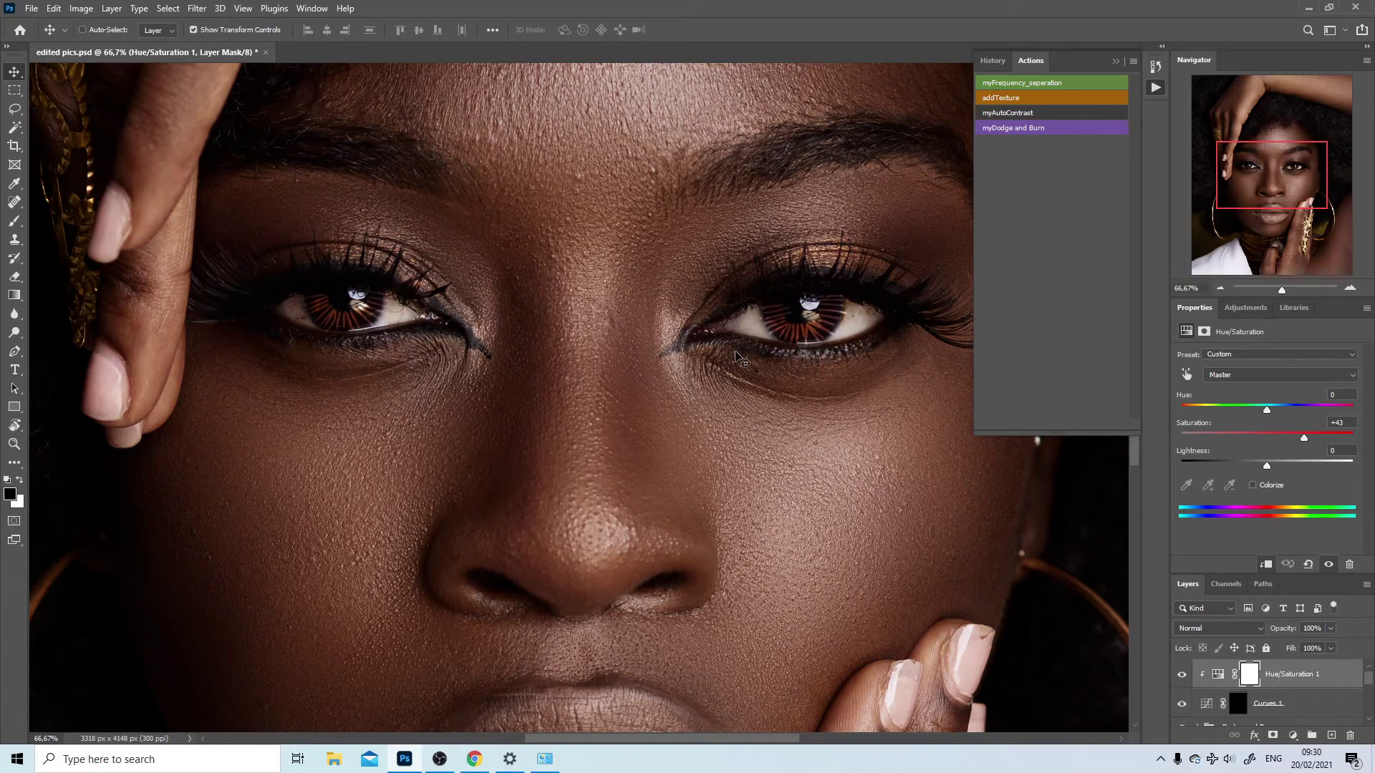
# - Refine the iris color in the Hue/Saturation layer with Hue +10, Saturation +38 and Lightness +8
pyautogui.hotkey('ctrl', '0')
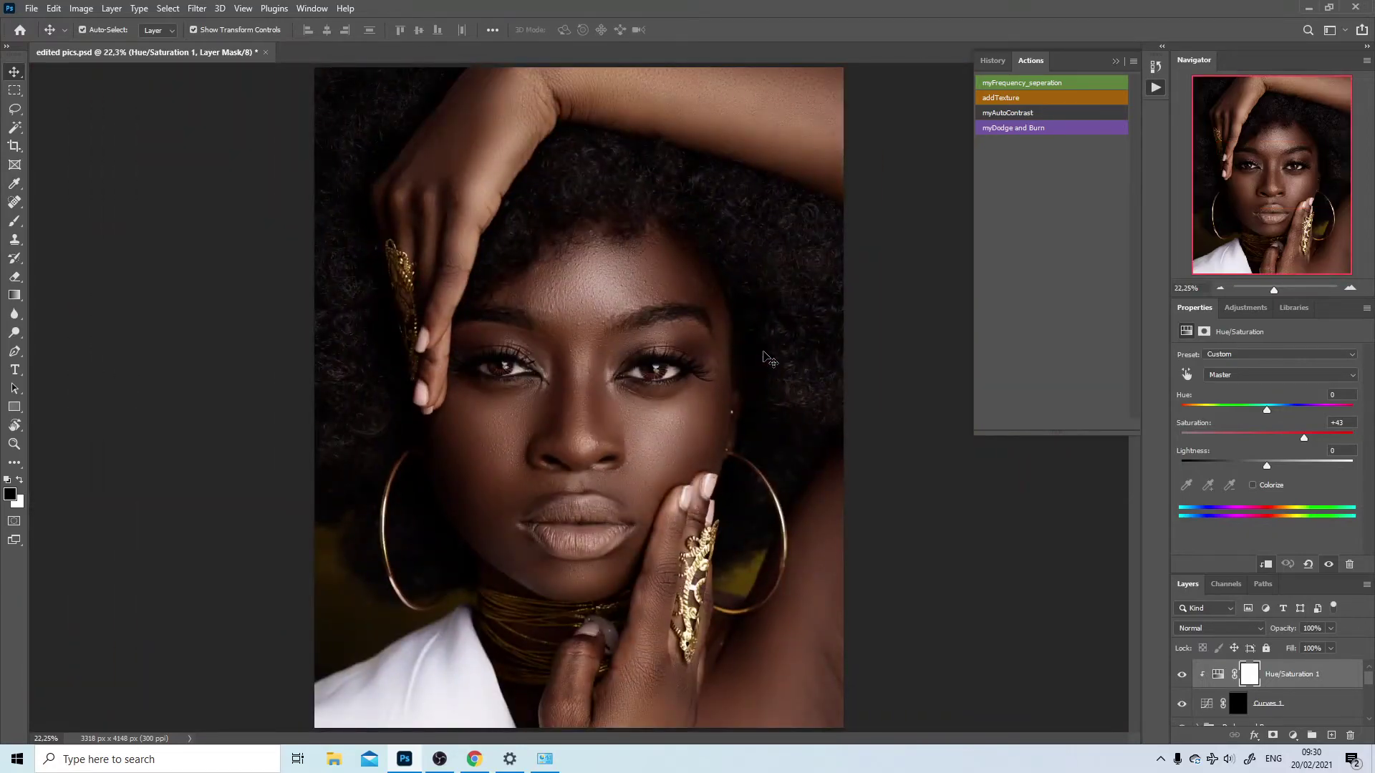
pyautogui.moveTo(1298, 434); pyautogui.dragTo(1295, 434)
pyautogui.moveTo(1264, 409)
pyautogui.mouseDown()
pyautogui.moveTo(1295, 408)
pyautogui.moveTo(1248, 414)
pyautogui.moveTo(1302, 412)
pyautogui.moveTo(1280, 414)
pyautogui.mouseUp()
pyautogui.moveTo(1268, 466); pyautogui.dragTo(1277, 465)
pyautogui.hotkey('ctrl', 'alt')
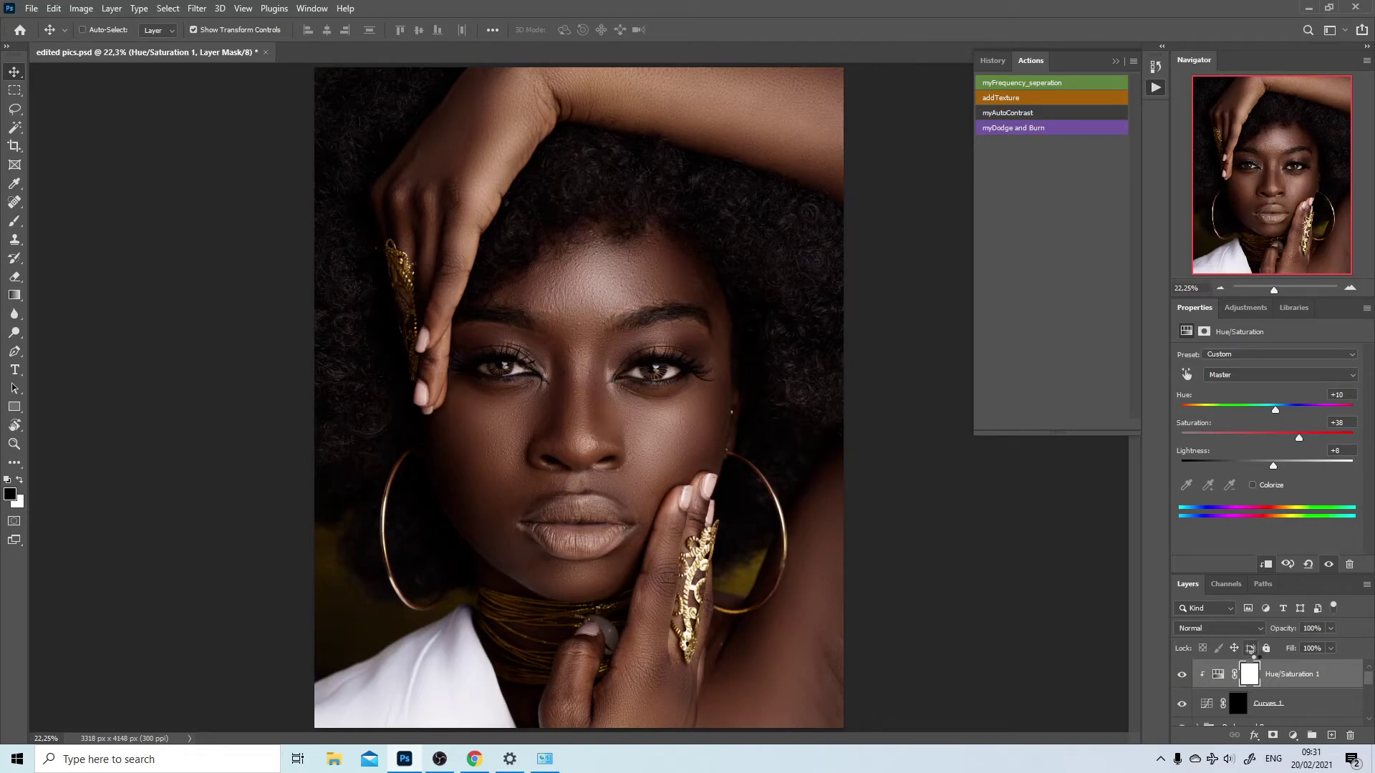
pyautogui.hotkey('ctrl', 'shift', 'alt', 'e')
pyautogui.moveTo(1240, 677); pyautogui.dragTo(1350, 735)
# - Add a new layer above Hue/Saturation 1 and fill it using Apply Image with Merged source, RGB channel, Multiply blending and 100% opacity
pyautogui.click(1331, 736)
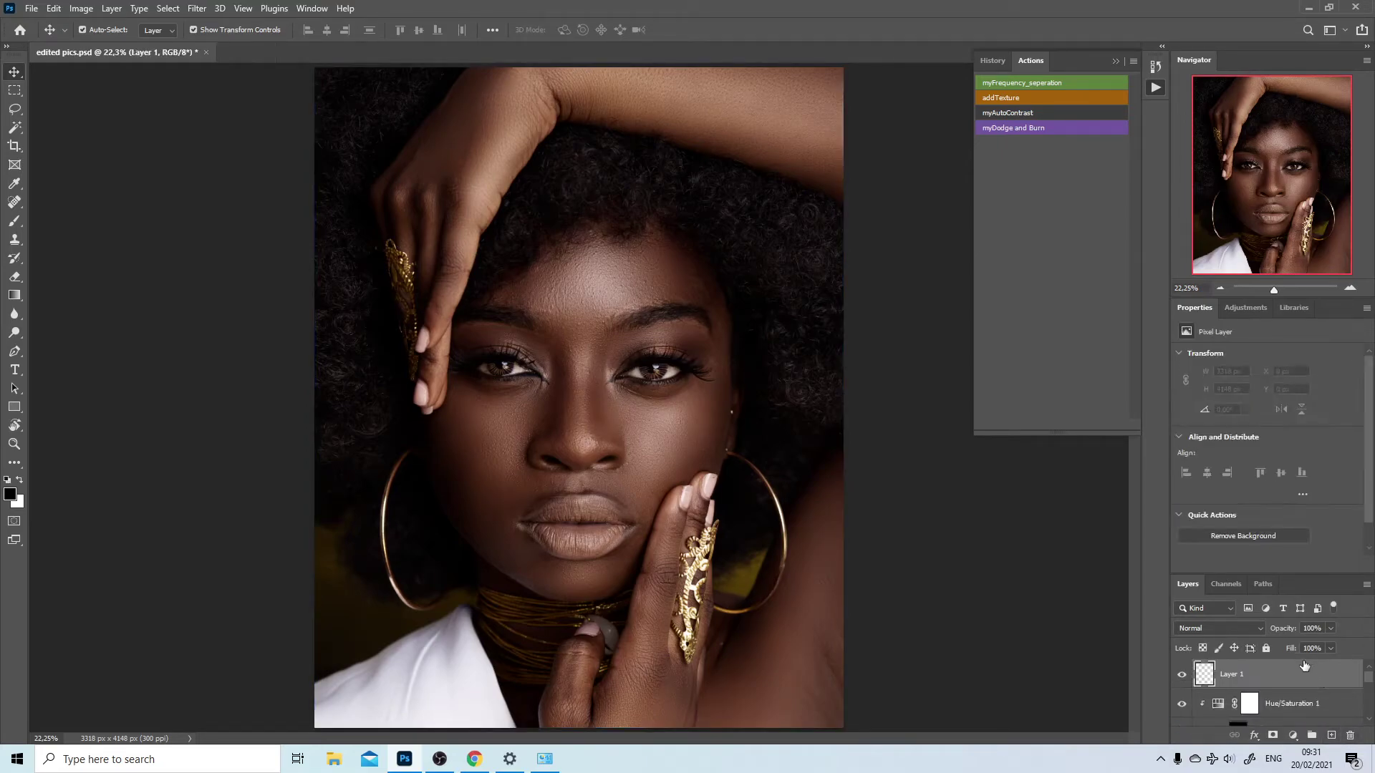
pyautogui.moveTo(1233, 573); pyautogui.dragTo(1236, 333)
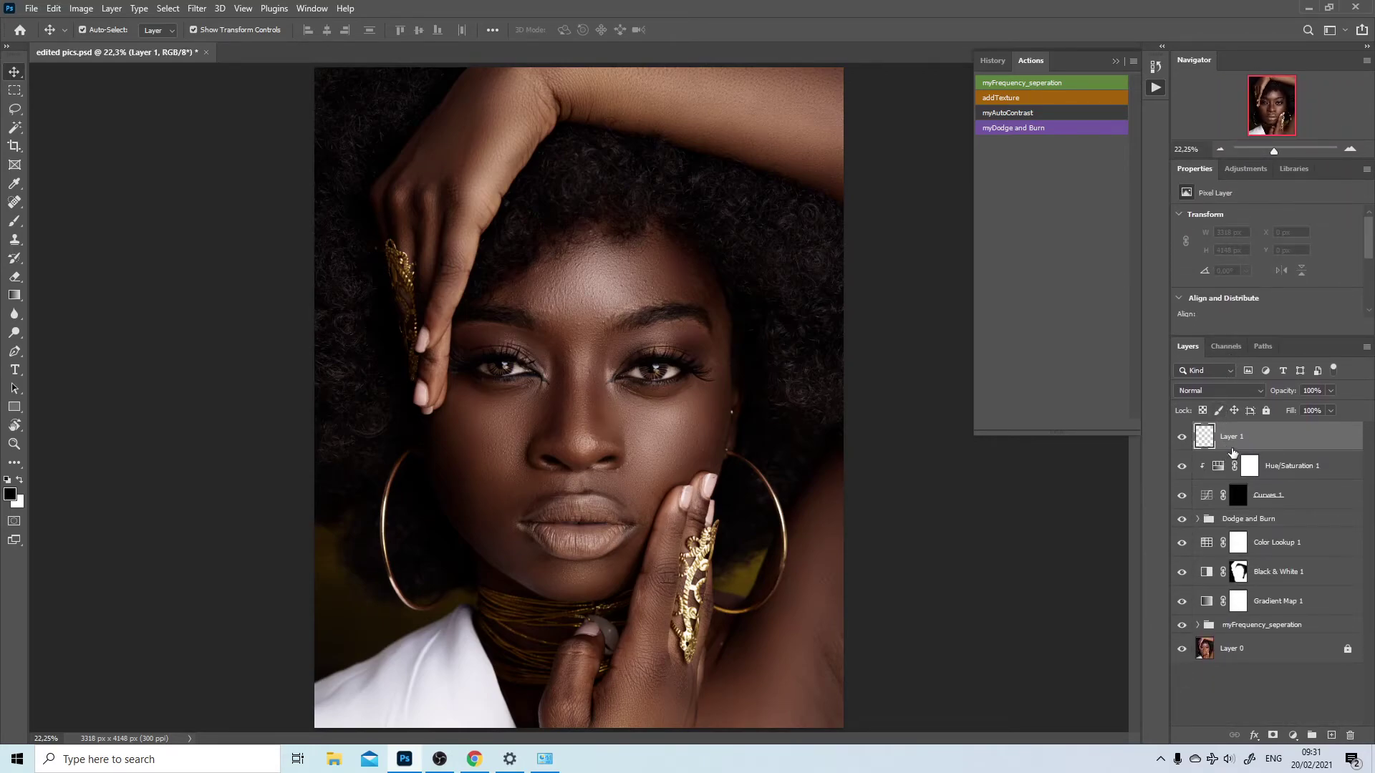
pyautogui.click(81, 8)
pyautogui.click(106, 218)
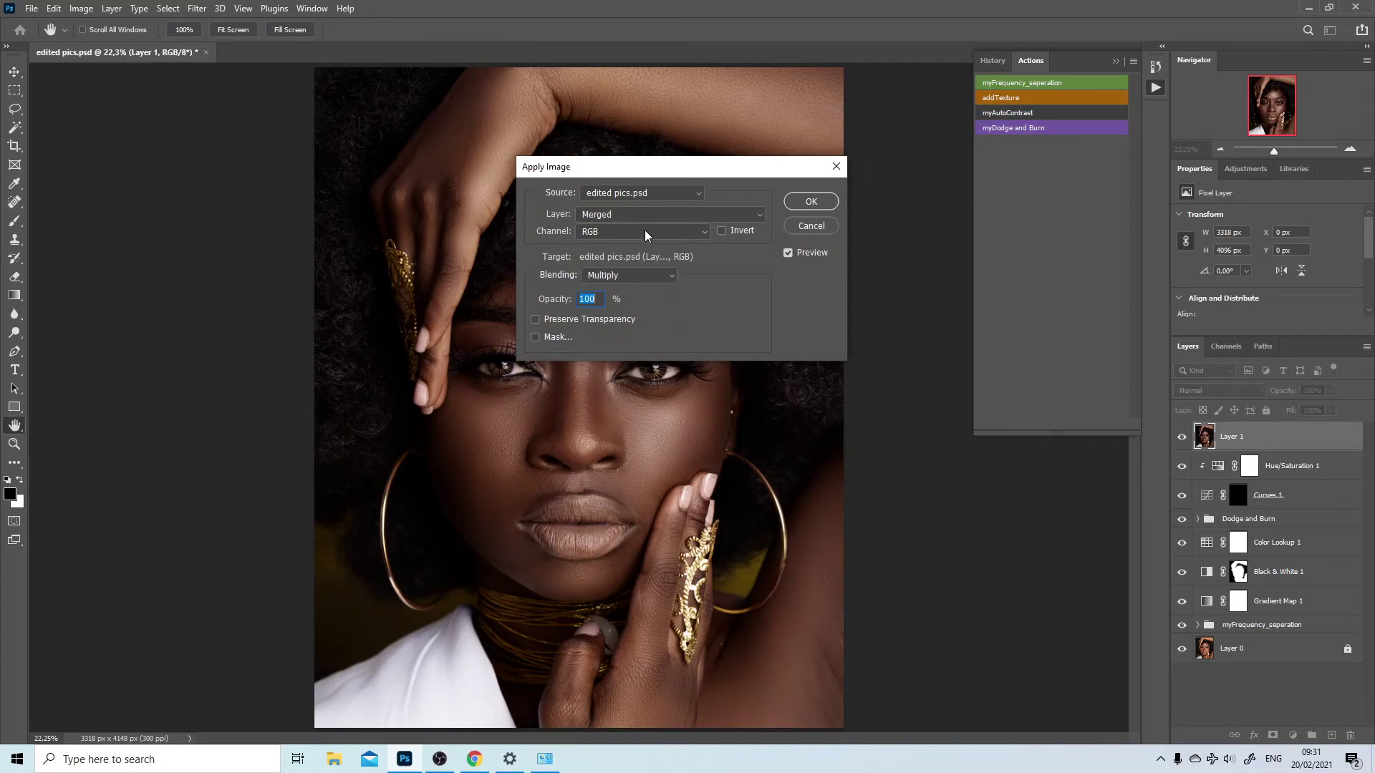
pyautogui.click(805, 202)
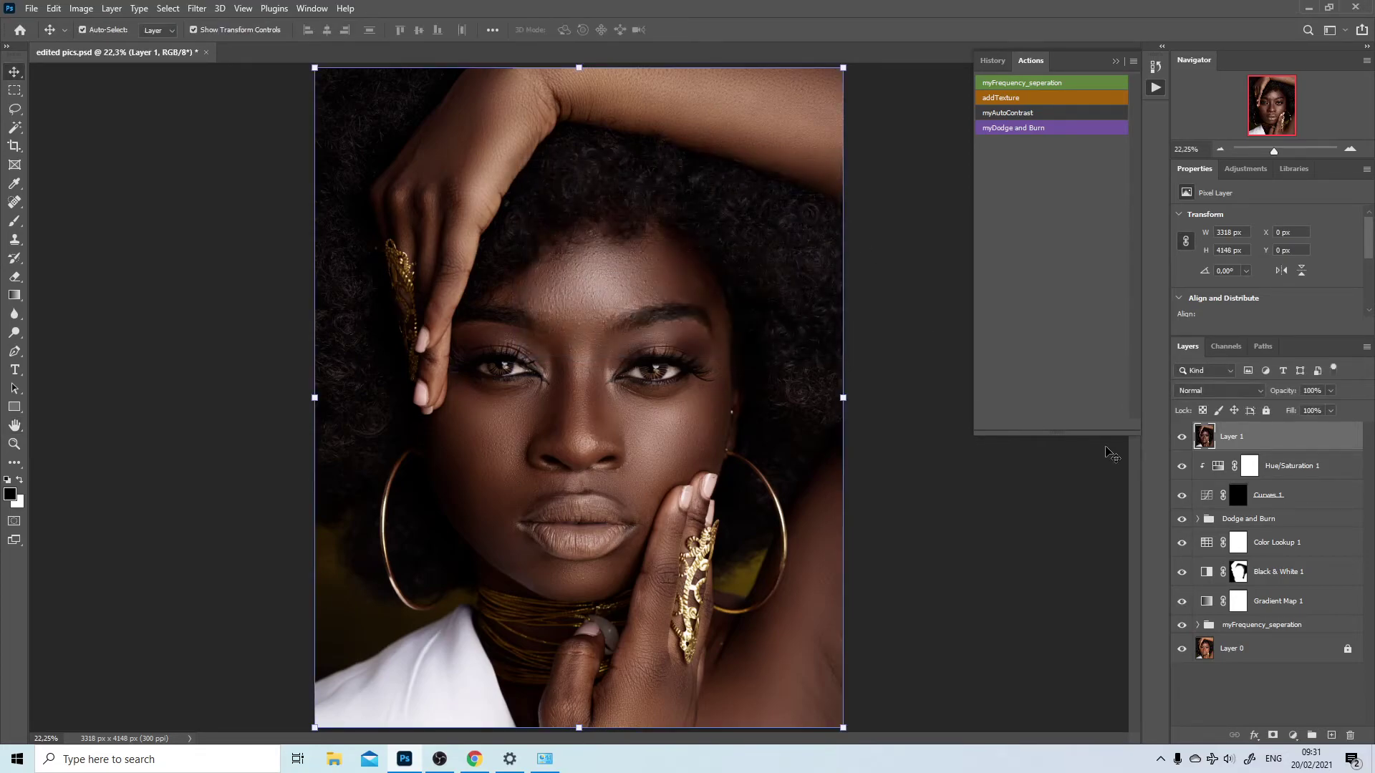
# - Check the merged Layer 1 against the layers below and convert it to a smart object
pyautogui.click(1182, 437)
pyautogui.click(1182, 436)
pyautogui.rightClick(1230, 440)
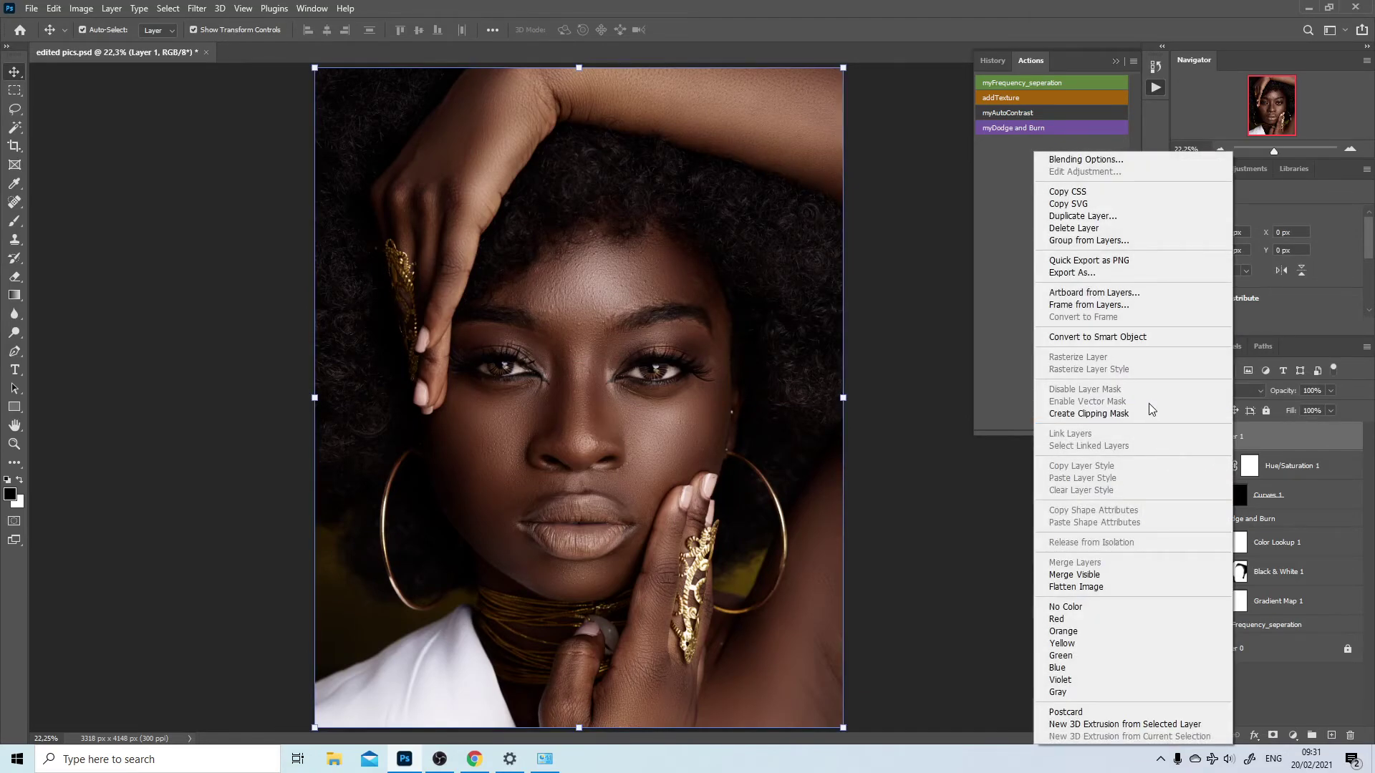
pyautogui.click(1145, 340)
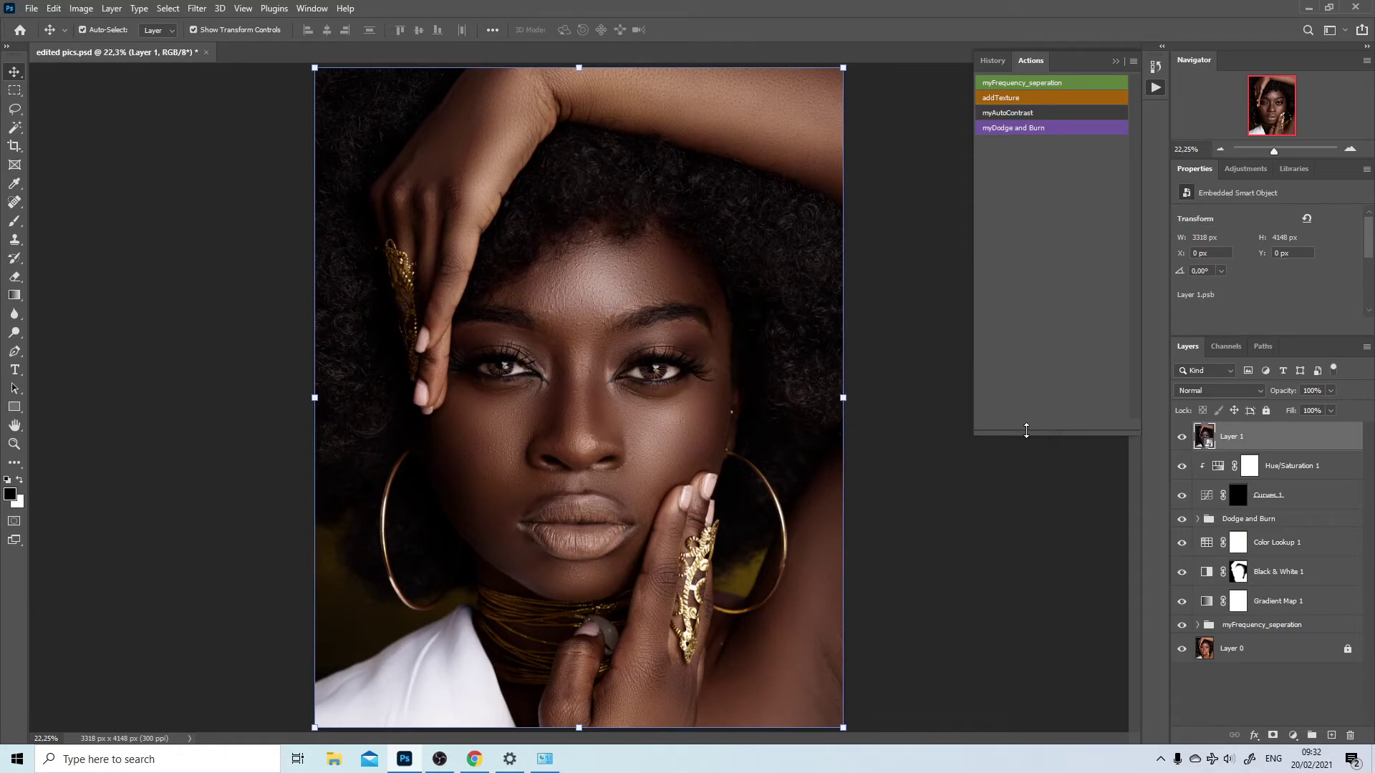
# - Apply Smart Sharpen to Layer 1 with Amount 140%, Radius 1.0 px, Reduce Noise 10% and Lens Blur removal, and check the effect
pyautogui.click(272, 10)
pyautogui.moveTo(197, 9)
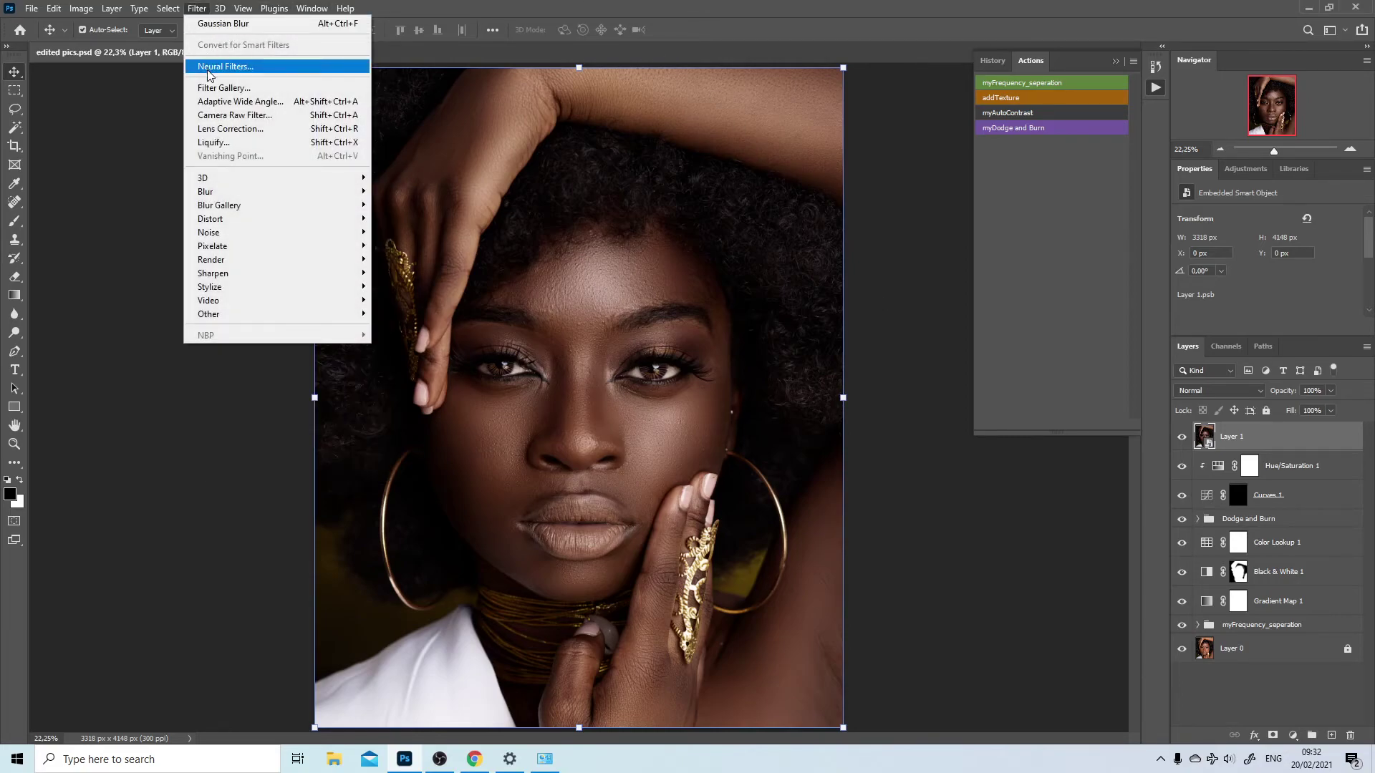
pyautogui.moveTo(286, 275)
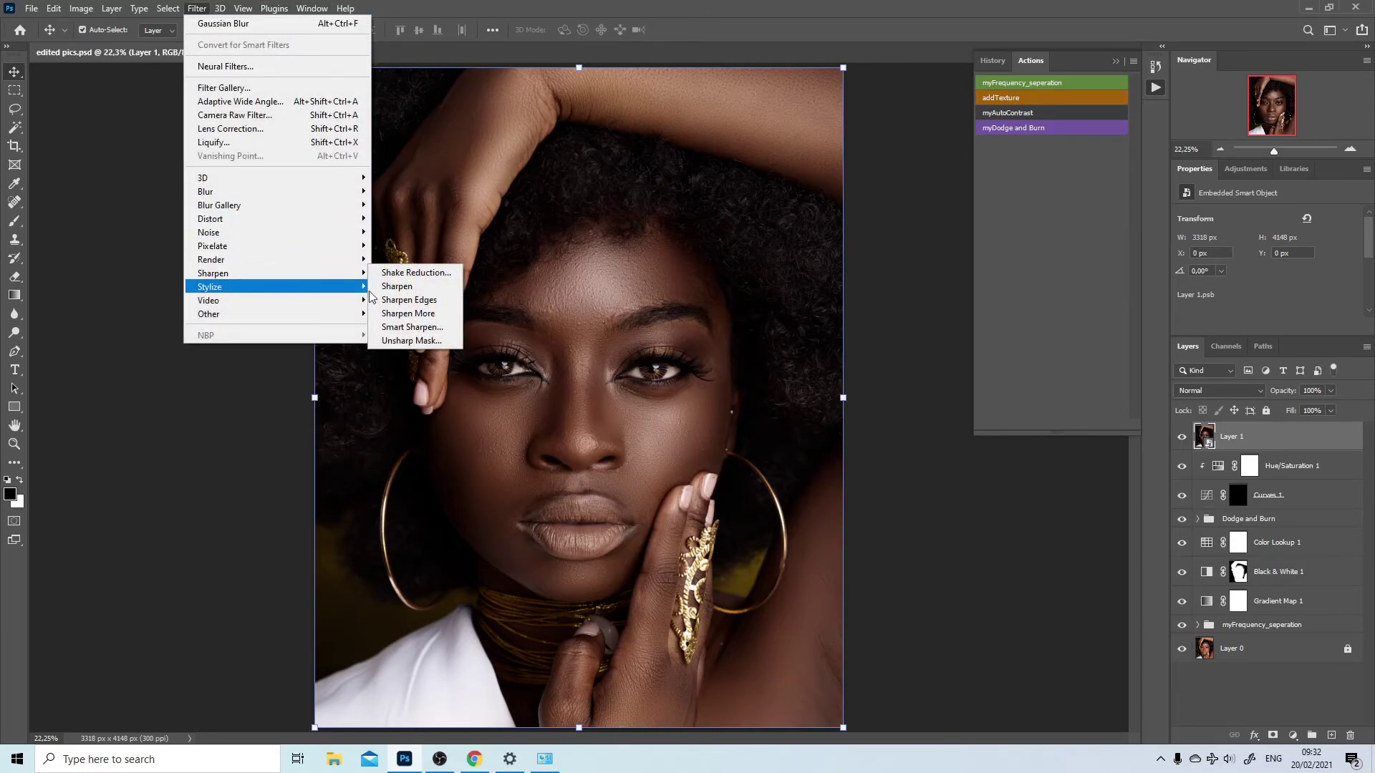
pyautogui.click(409, 328)
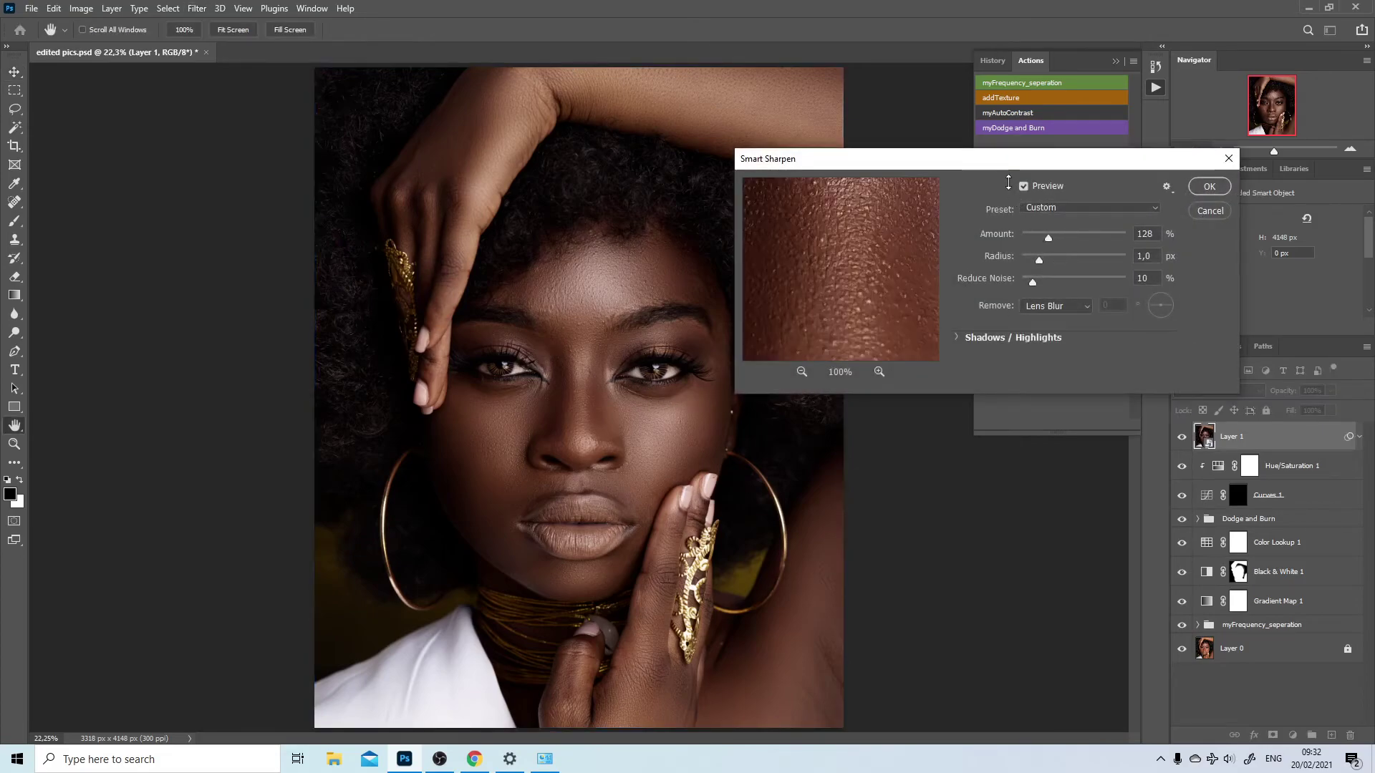
pyautogui.moveTo(1003, 166); pyautogui.dragTo(1055, 122)
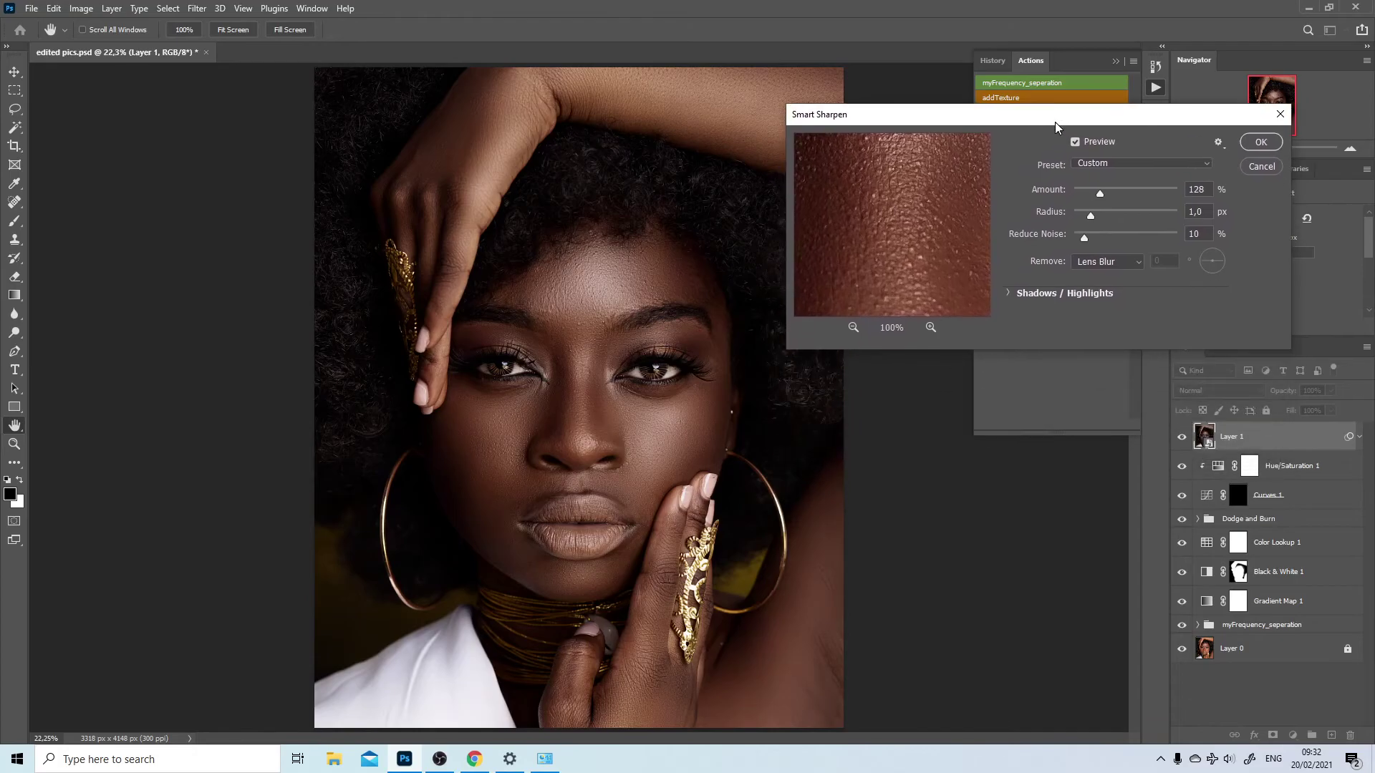
pyautogui.moveTo(1102, 194); pyautogui.dragTo(1104, 191)
pyautogui.click(1108, 192)
pyautogui.moveTo(1107, 193); pyautogui.dragTo(1103, 192)
pyautogui.click(1107, 191)
pyautogui.write('140')
pyautogui.press('Return')
pyautogui.click(1183, 437)
pyautogui.click(1182, 437)
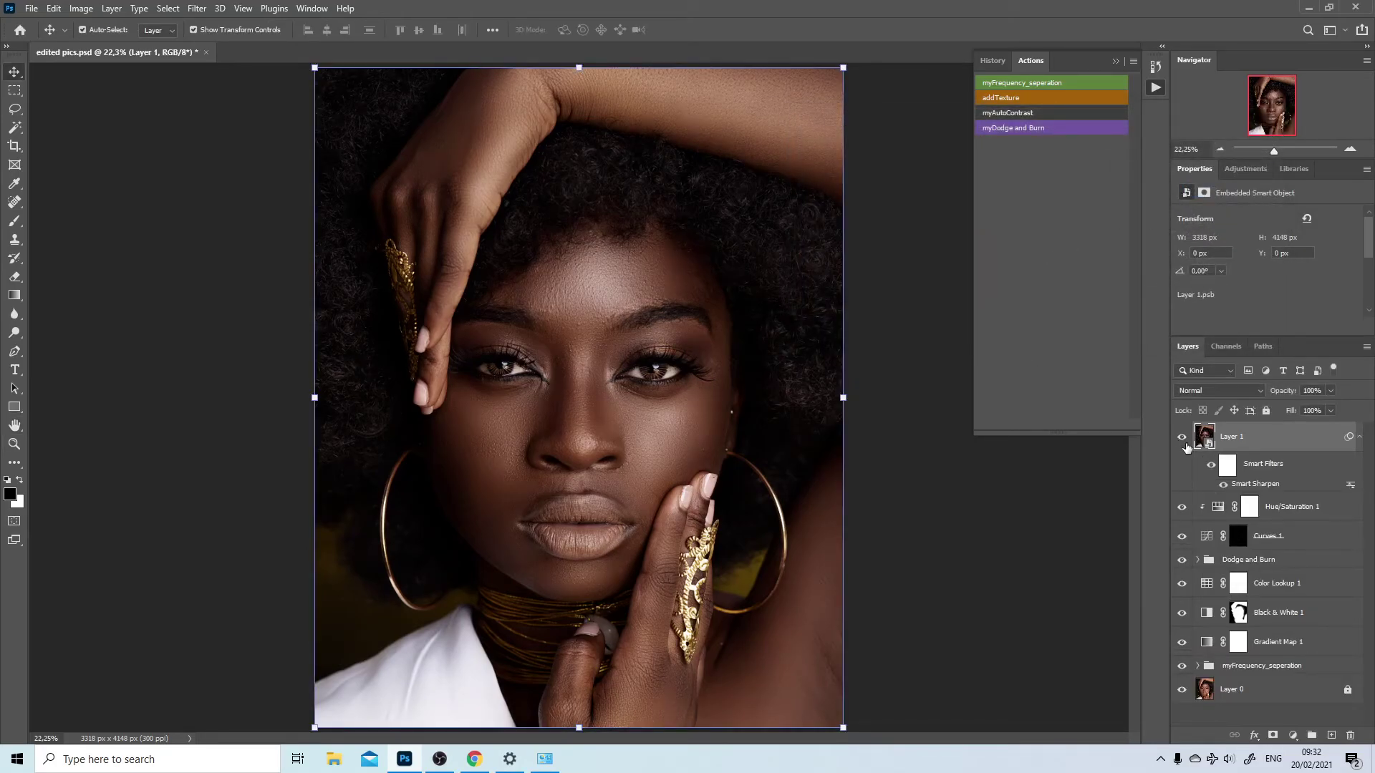
# - Raise the Smart Sharpen amount on Layer 1 to 245%
pyautogui.doubleClick(1257, 485)
pyautogui.moveTo(1119, 194); pyautogui.dragTo(1126, 192)
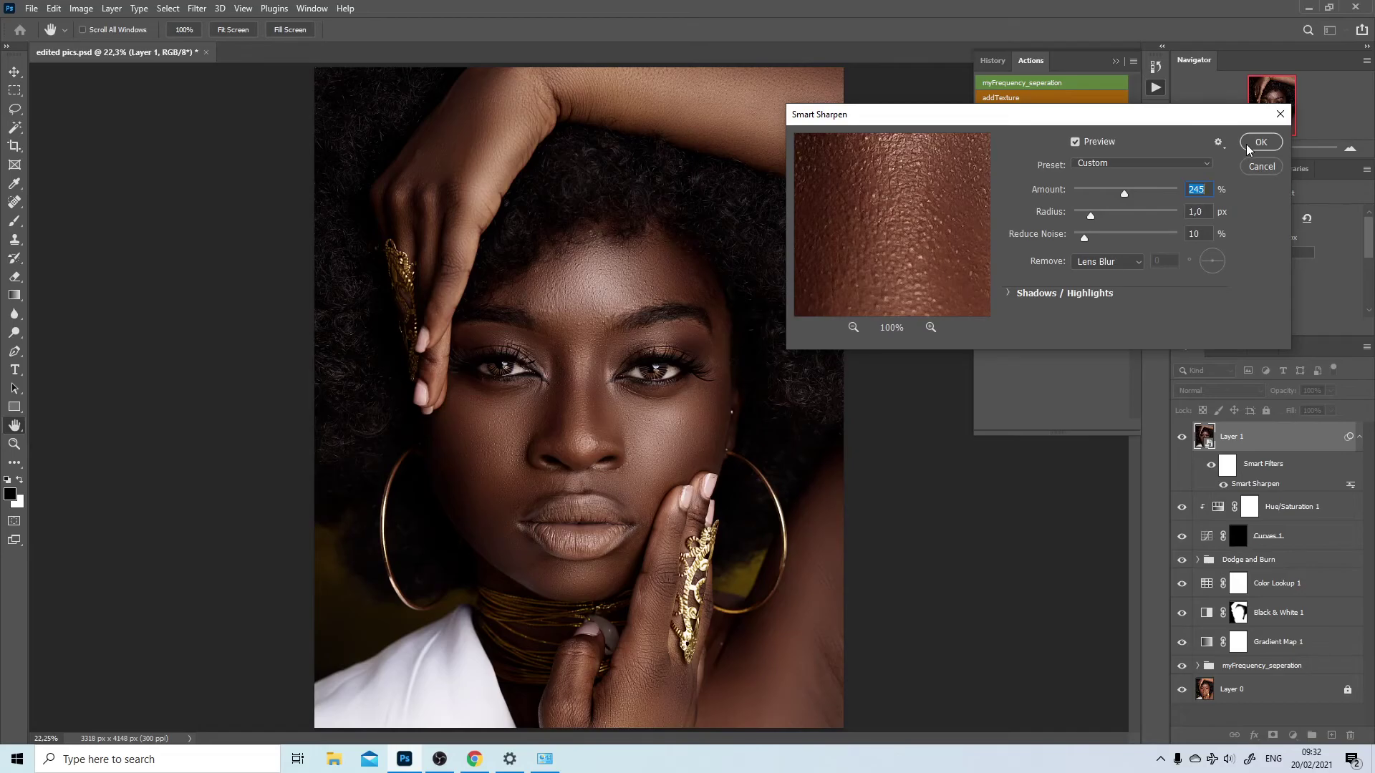
pyautogui.click(1260, 143)
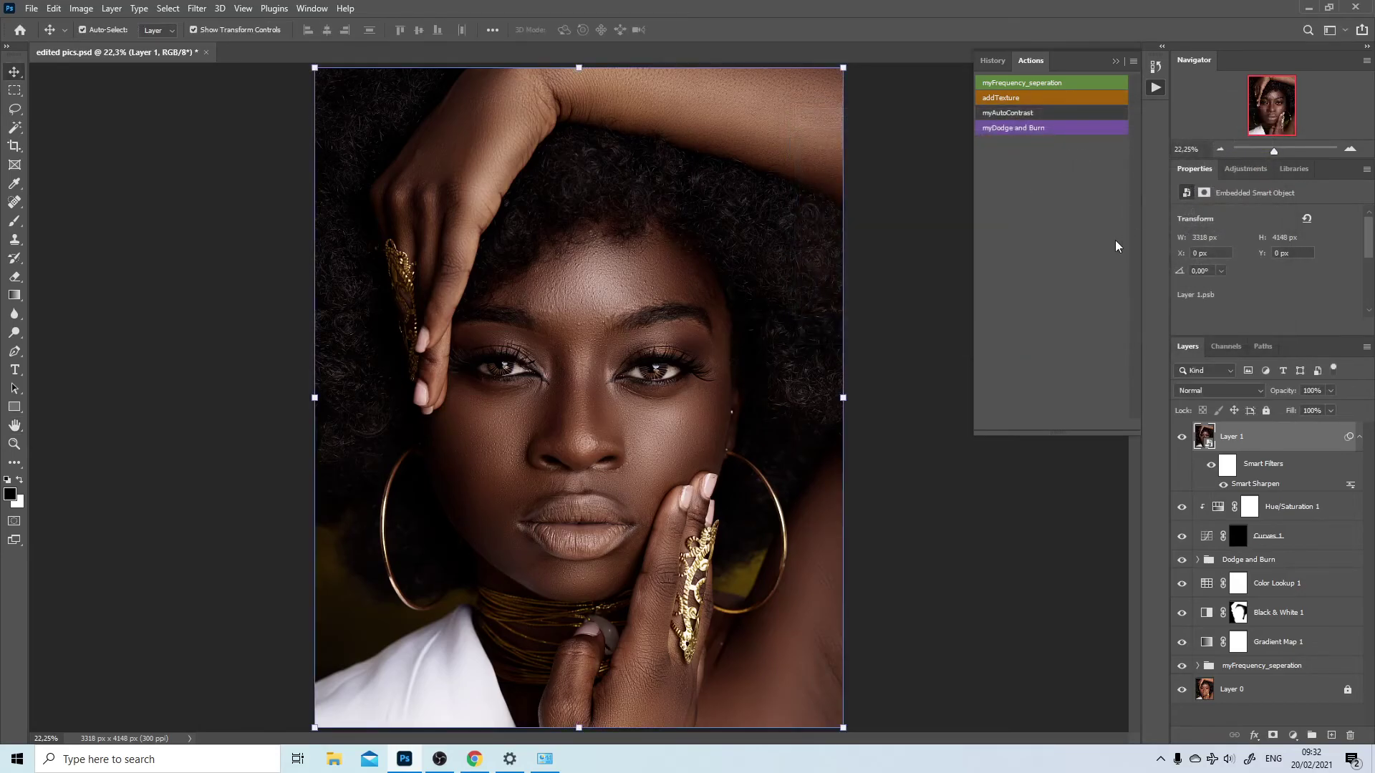
# - Compare the face with the sharpened Layer 1 hidden and shown, up close and at full view
pyautogui.click(1182, 439)
pyautogui.click(1182, 438)
pyautogui.press('z')
pyautogui.moveTo(791, 413); pyautogui.dragTo(847, 410)
pyautogui.moveTo(614, 395); pyautogui.dragTo(949, 378)
pyautogui.click(1181, 438)
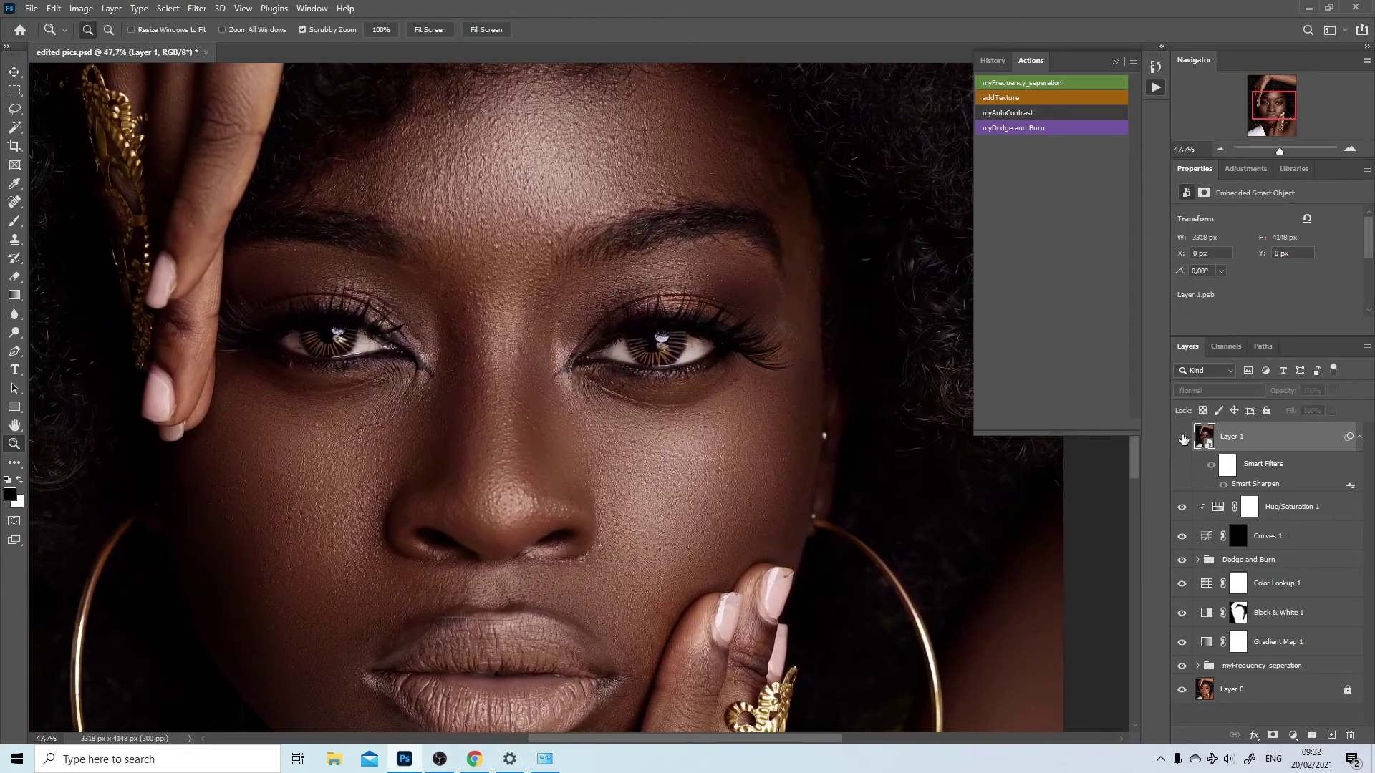
pyautogui.click(1182, 439)
pyautogui.click(1183, 440)
pyautogui.click(1182, 439)
pyautogui.click(1182, 439)
pyautogui.hotkey('ctrl', '0')
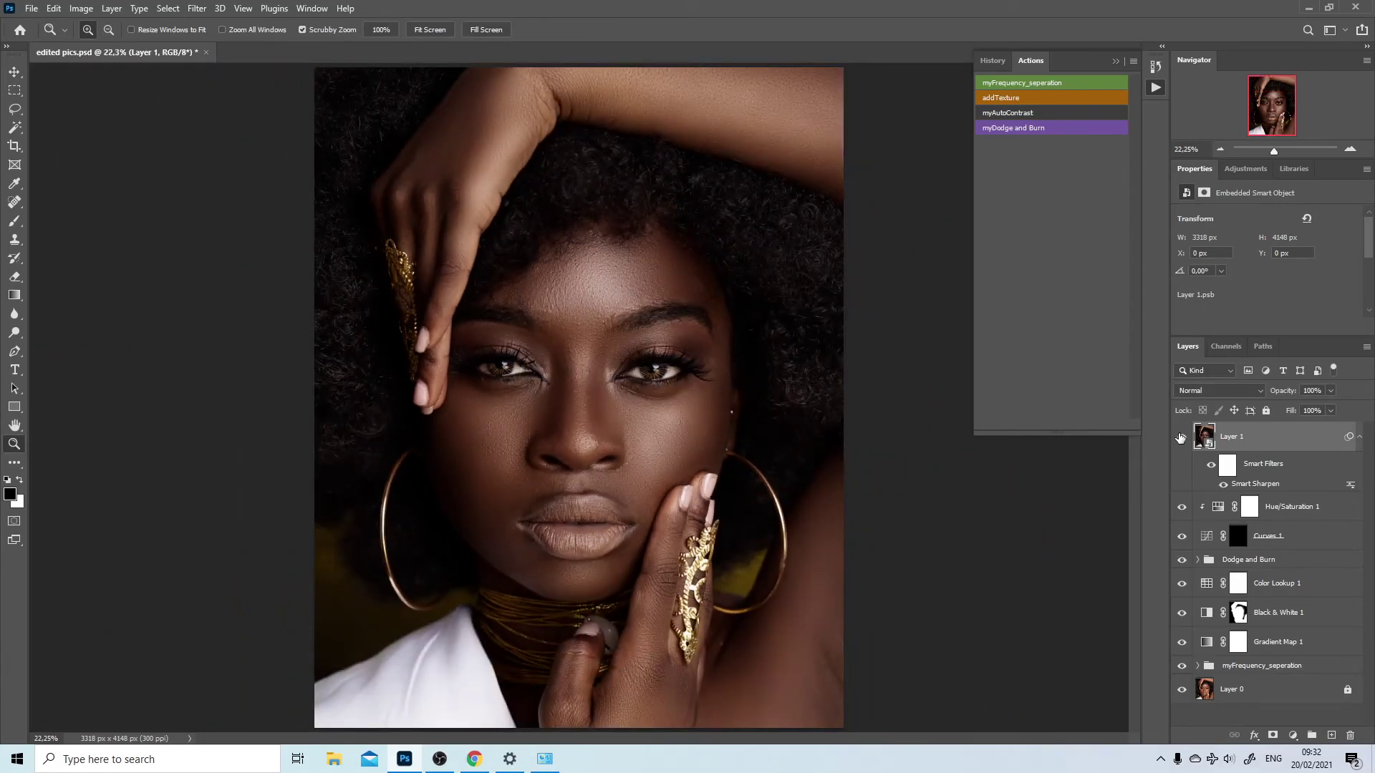
pyautogui.click(1181, 438)
# - Compare the finished edit with the original by isolating Layer 0, and leave only Layer 0 visible
pyautogui.keyDown('alt'); pyautogui.click(1182, 690); pyautogui.keyUp('alt')
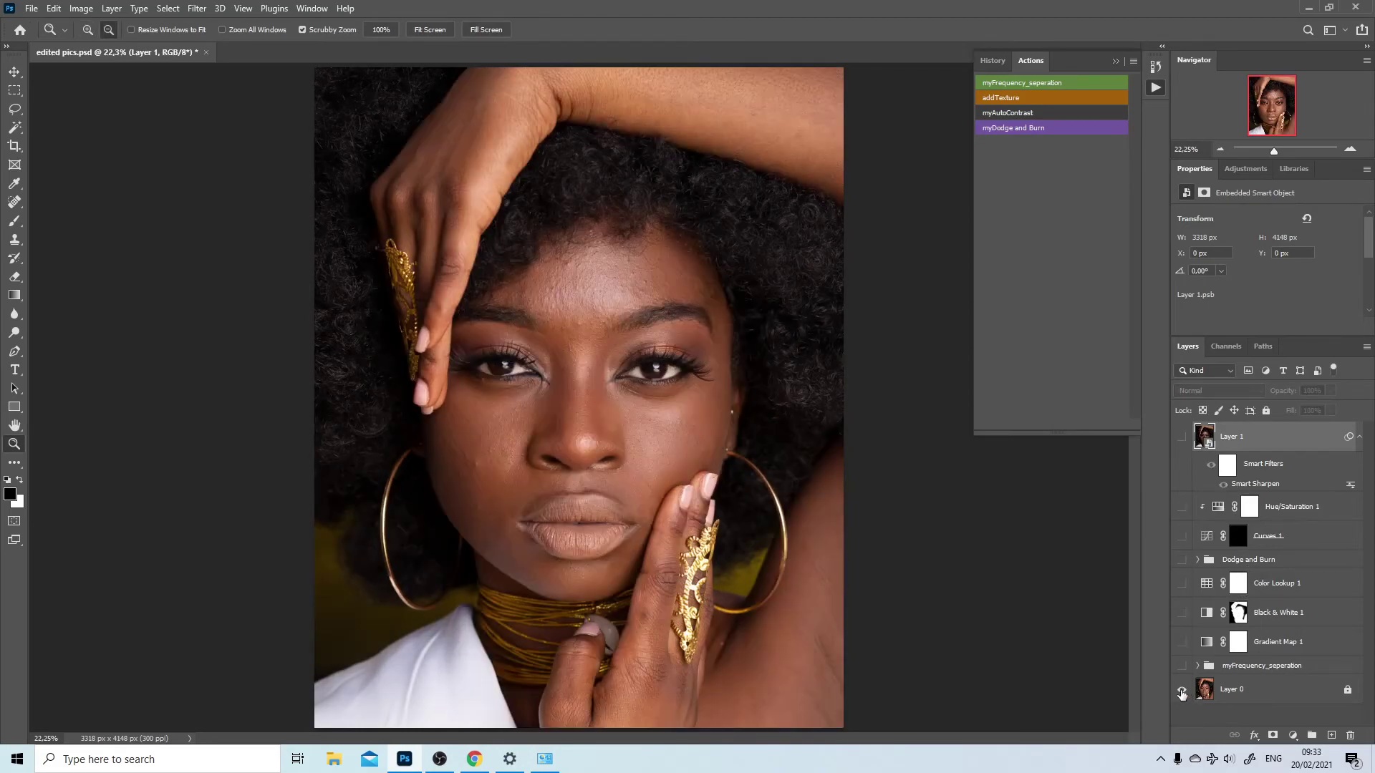
pyautogui.keyDown('alt'); pyautogui.click(1182, 692); pyautogui.keyUp('alt')
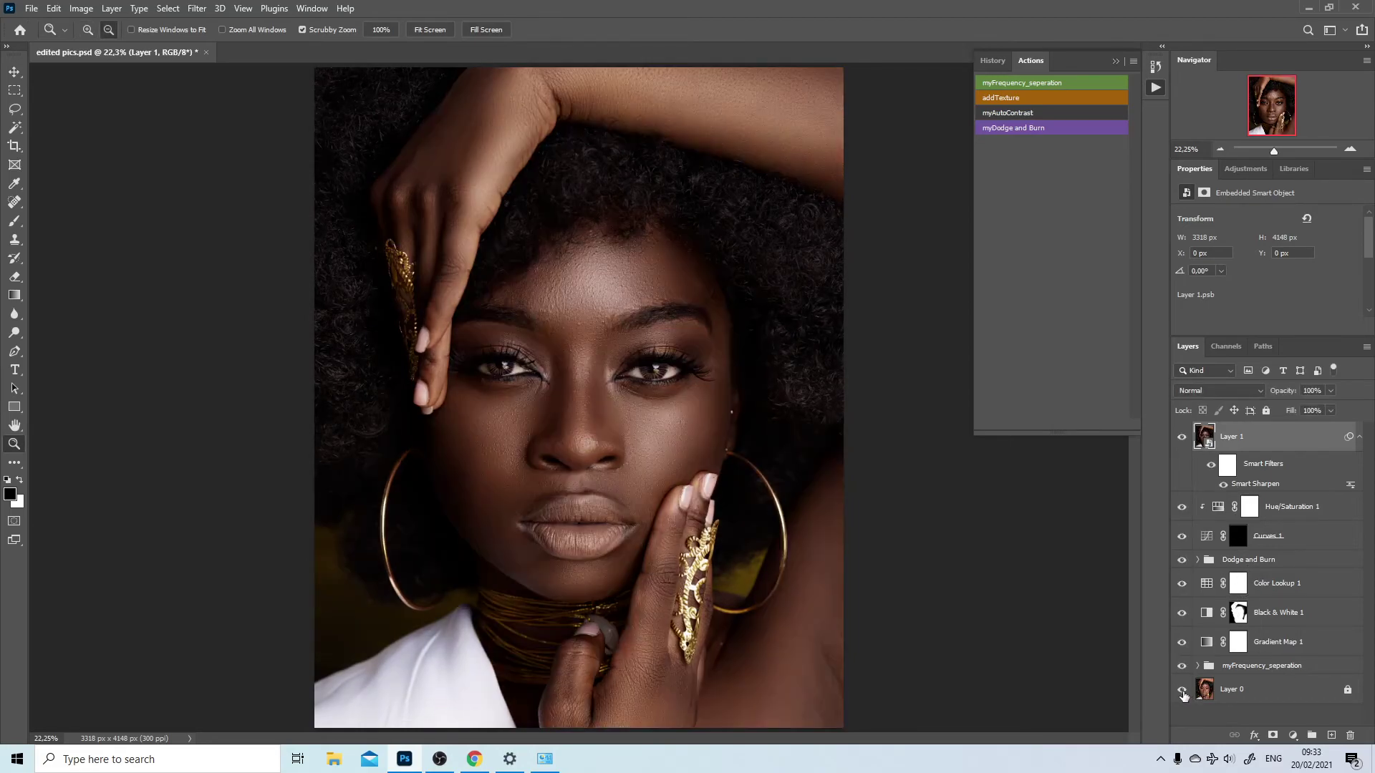
pyautogui.keyDown('alt'); pyautogui.click(1183, 691); pyautogui.keyUp('alt')
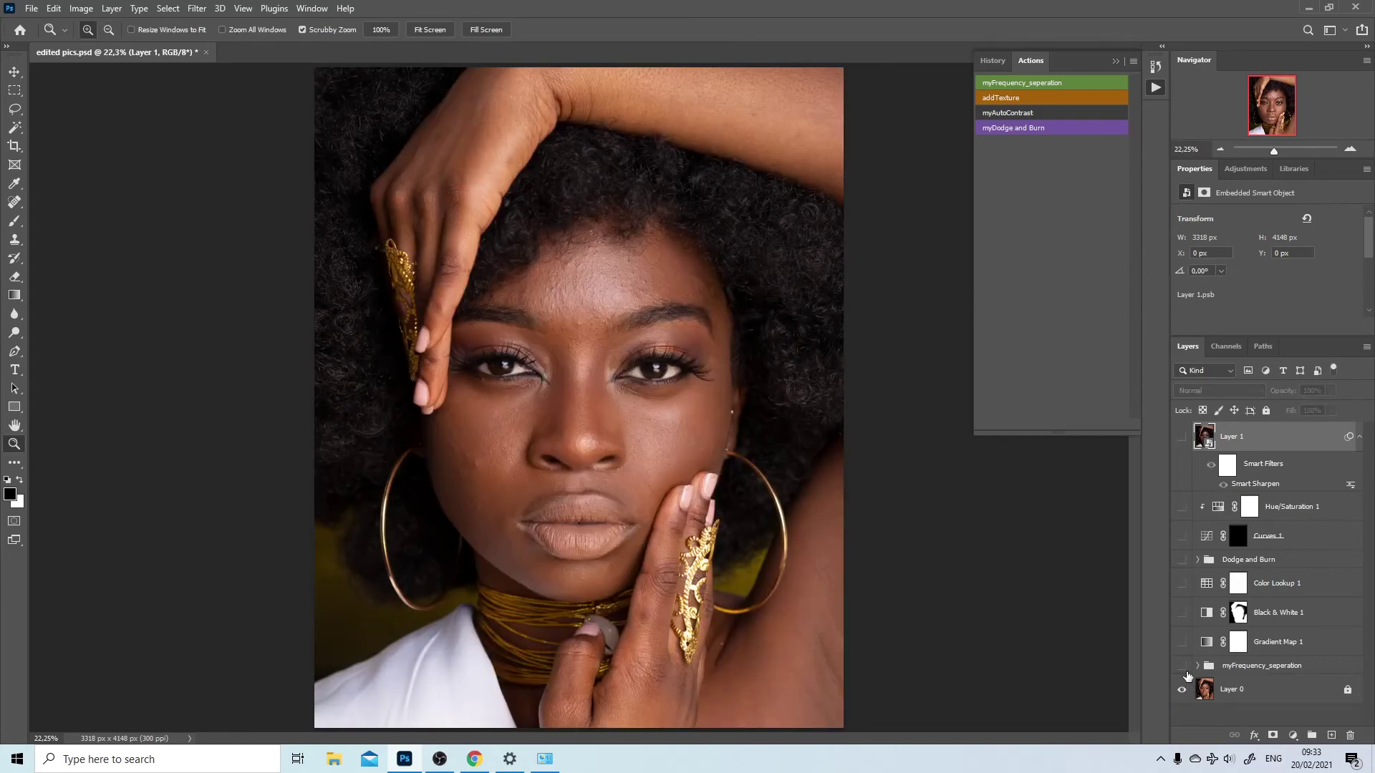
# - Turn the myFrequency_seperation group, Gradient Map 1 and Black & White 1 back on one by one, reviewing both adjustments' settings
pyautogui.click(1182, 666)
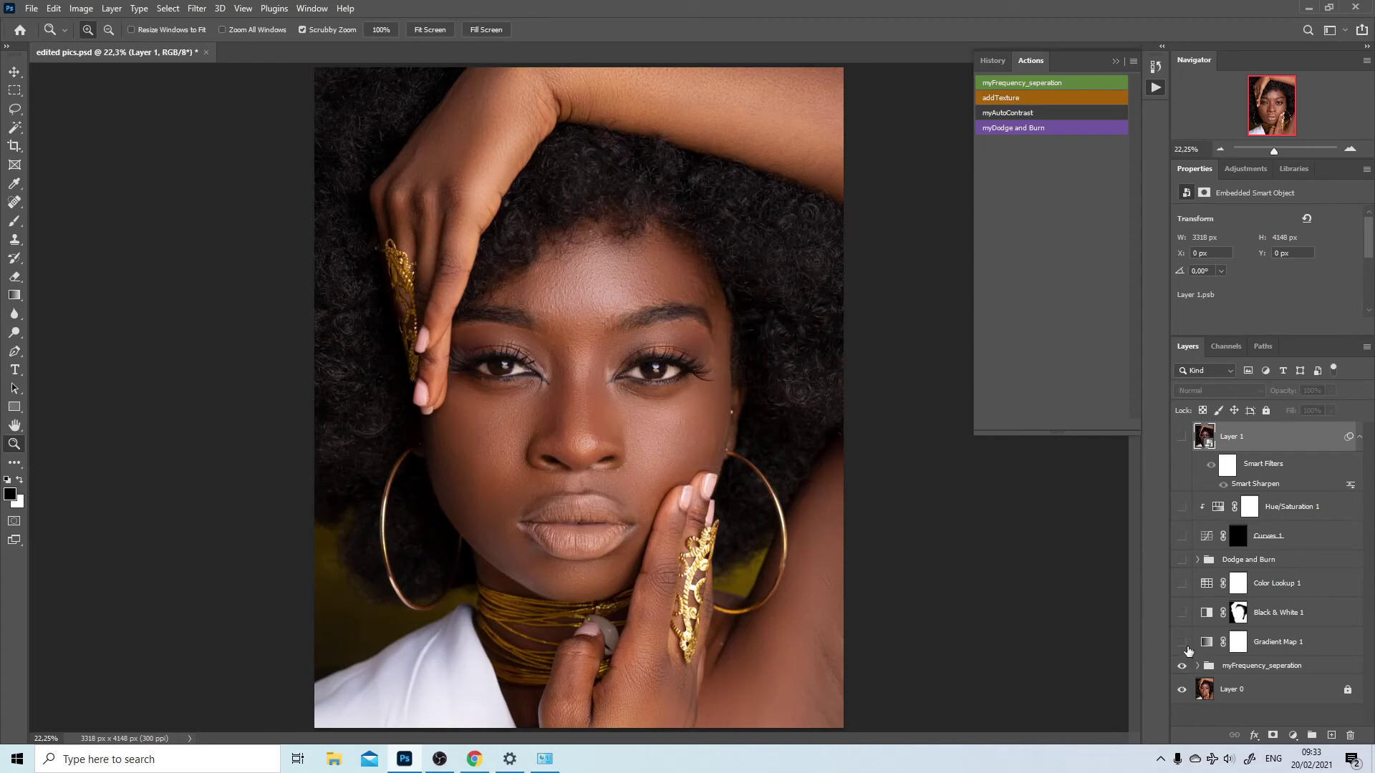
pyautogui.click(1185, 647)
pyautogui.click(1206, 645)
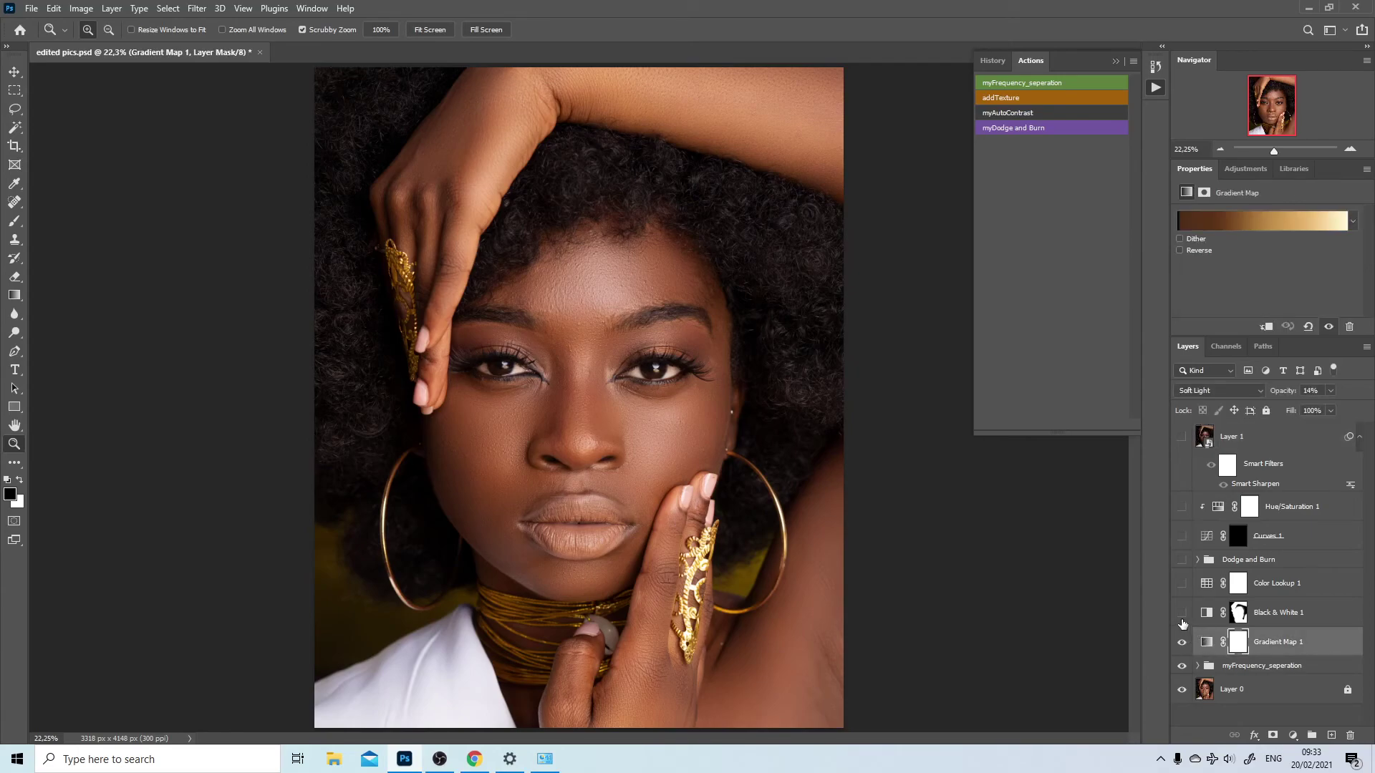
pyautogui.click(1182, 614)
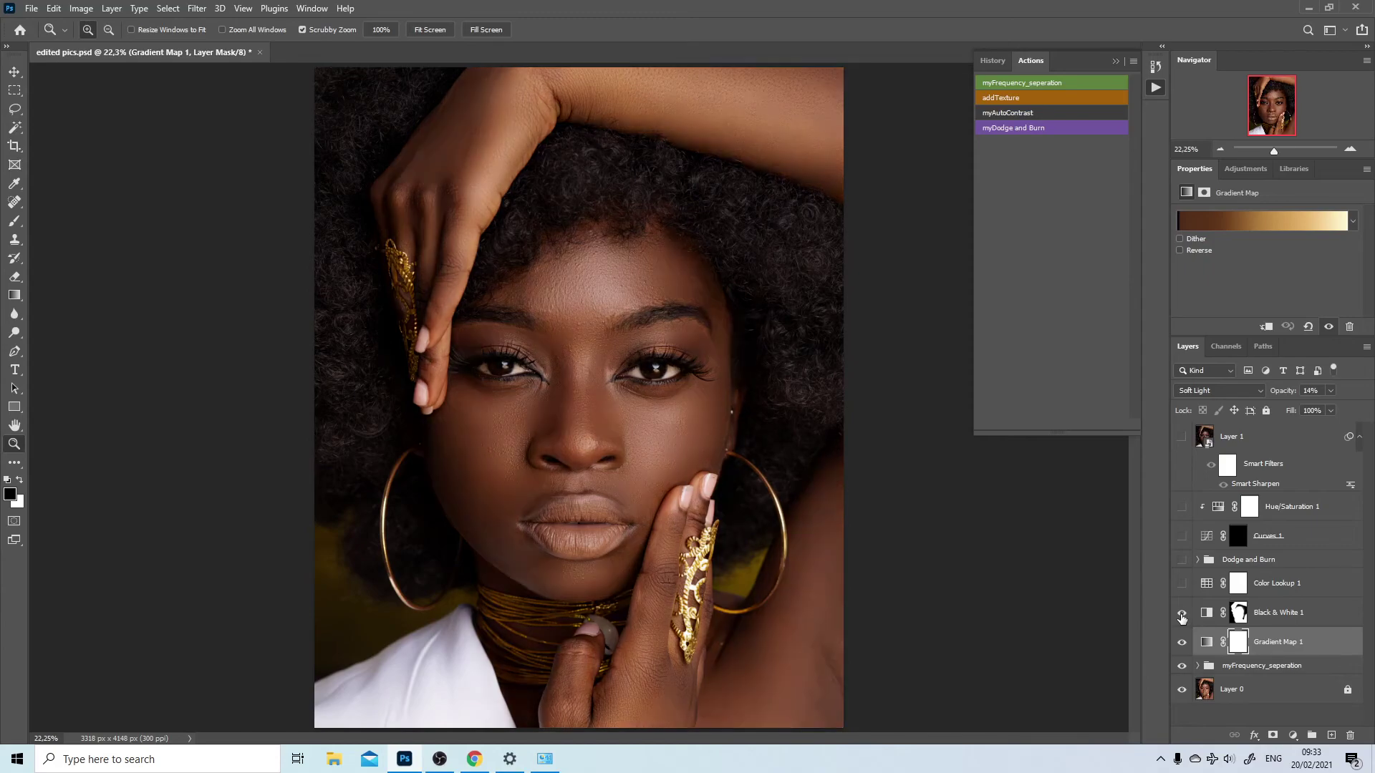
pyautogui.click(1284, 613)
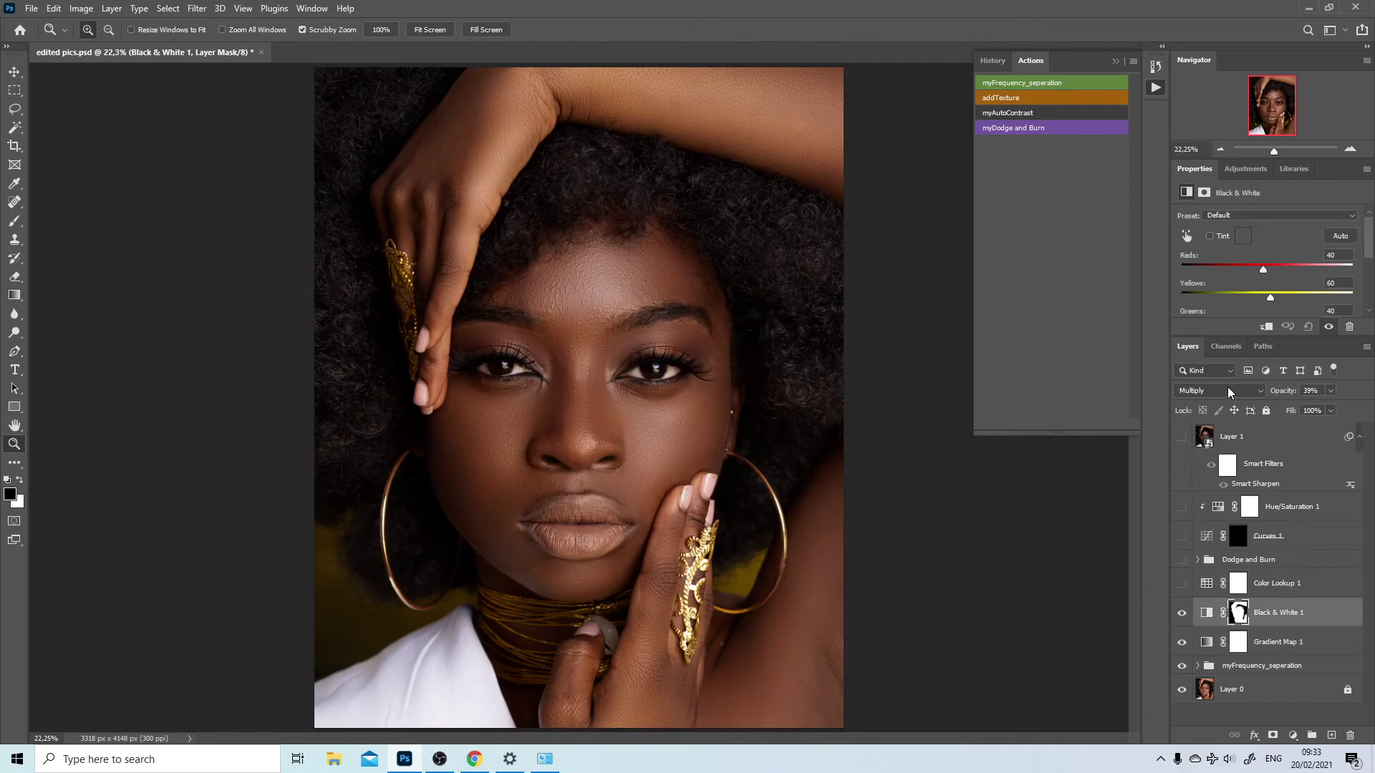
# - Make Color Lookup 1, the Dodge and Burn group, Curves 1, Hue/Saturation 1 and Layer 1 visible again in turn
pyautogui.click(1182, 584)
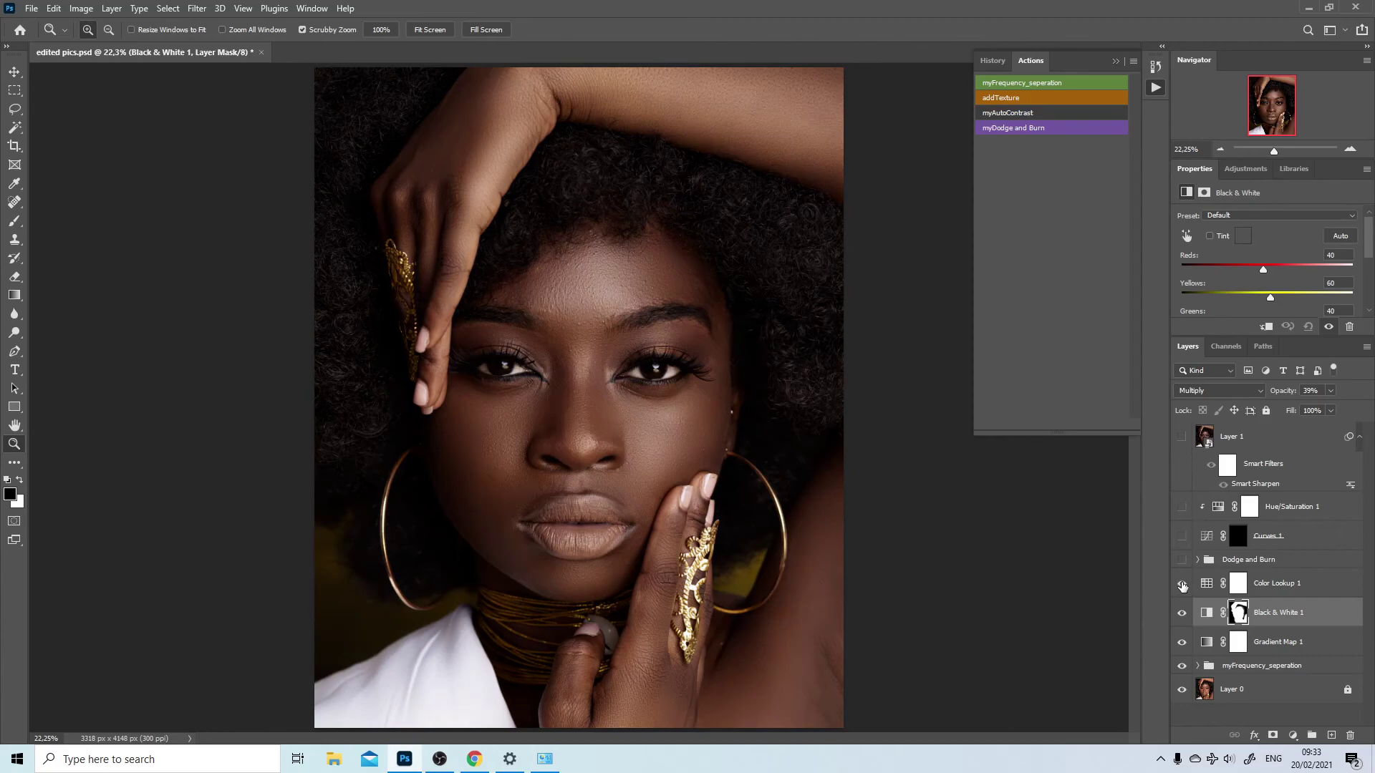
pyautogui.click(1182, 560)
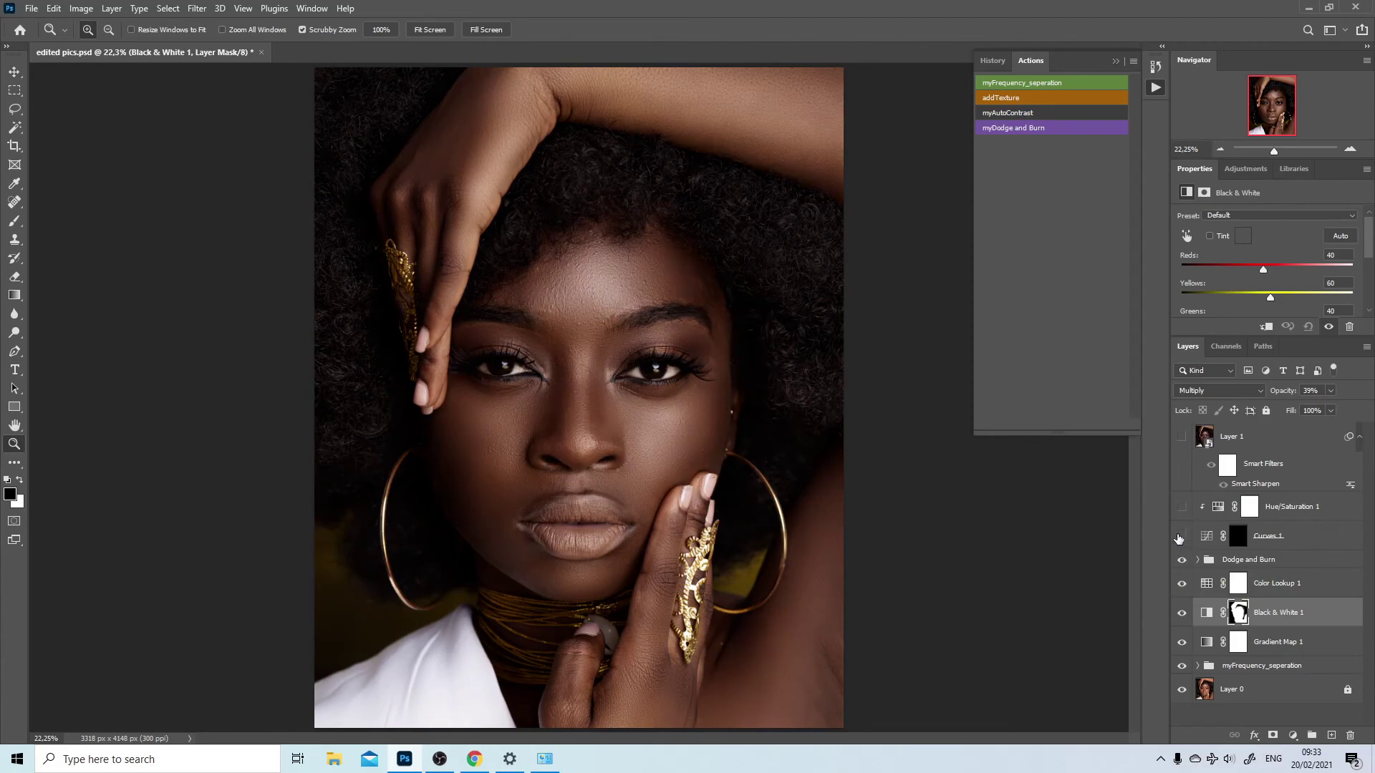
pyautogui.click(1180, 537)
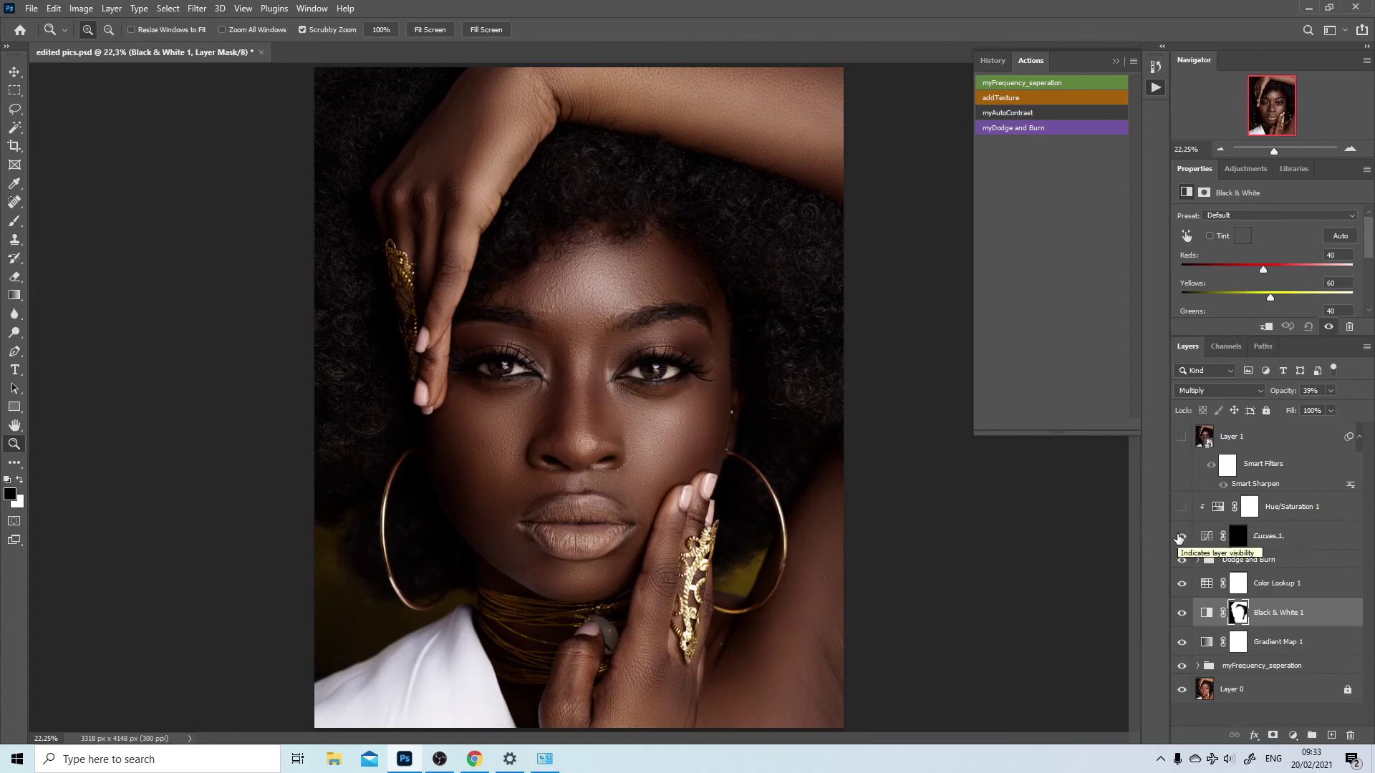
pyautogui.click(1181, 508)
pyautogui.click(1183, 438)
# - Display the histogram and add a Curves adjustment layer above Layer 1
pyautogui.click(306, 9)
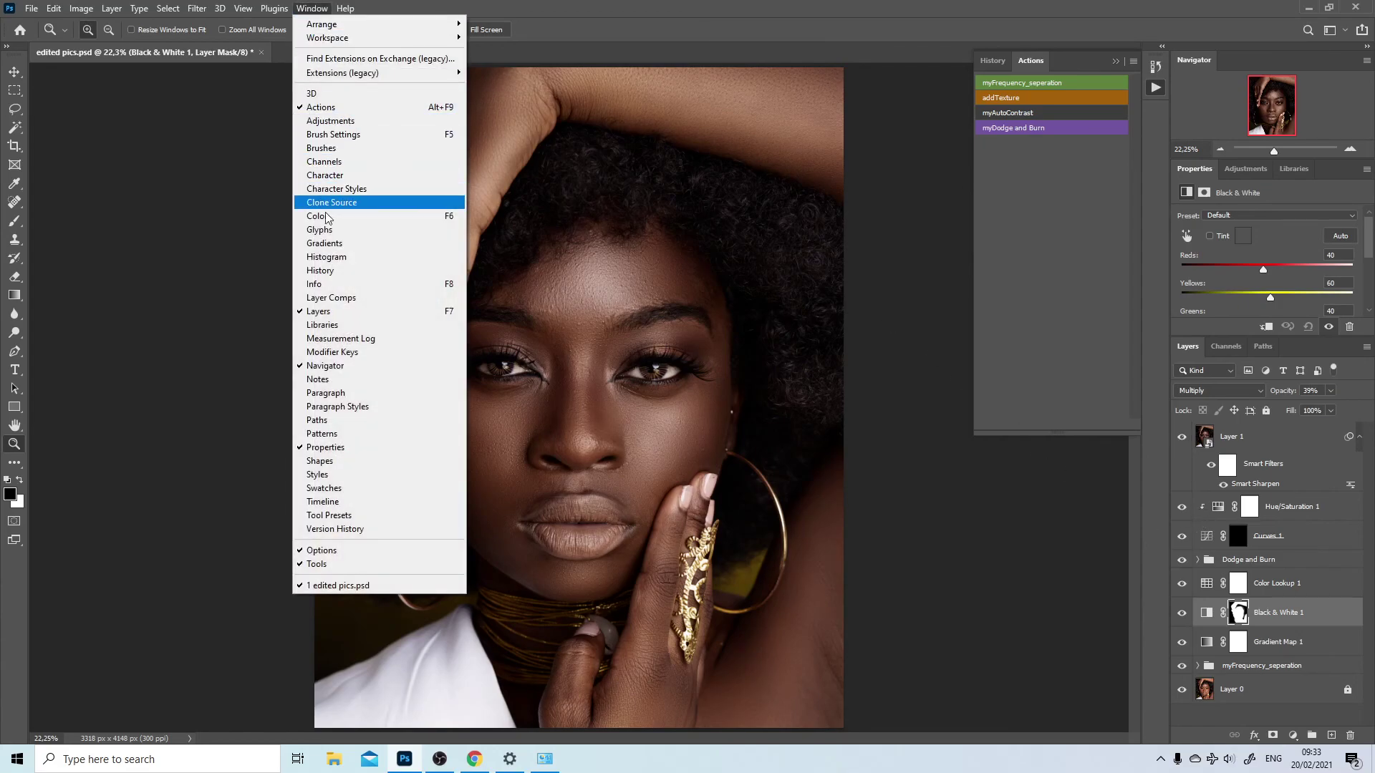
pyautogui.click(327, 257)
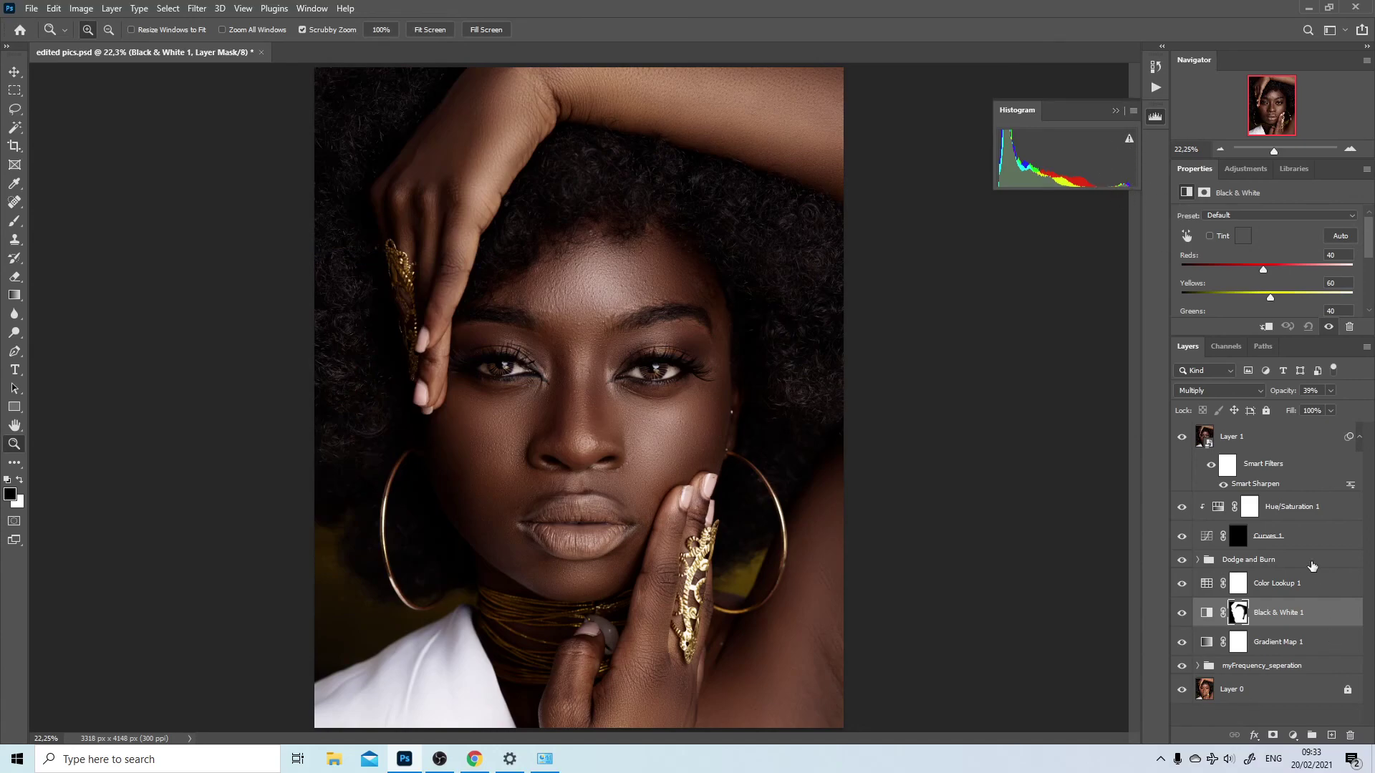
pyautogui.click(1306, 443)
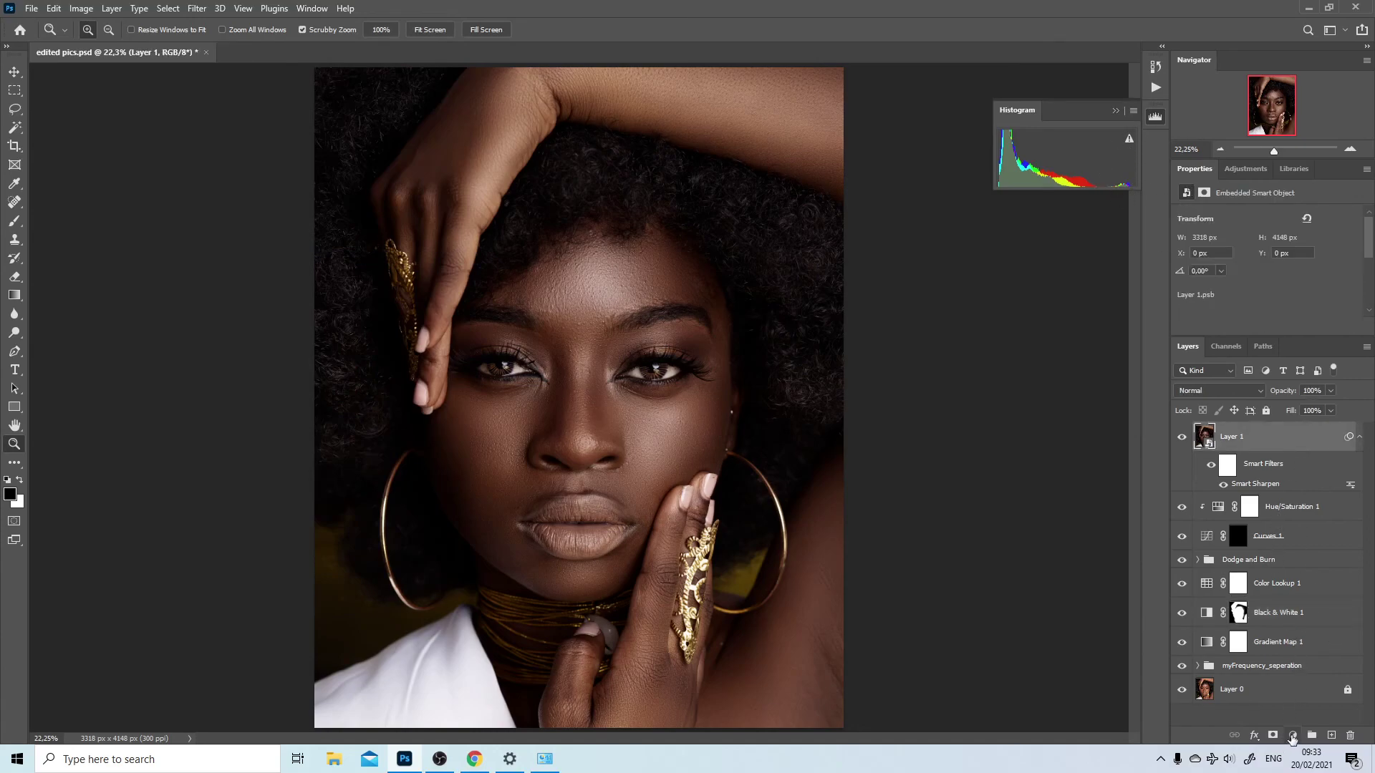
pyautogui.click(1292, 736)
pyautogui.click(1284, 558)
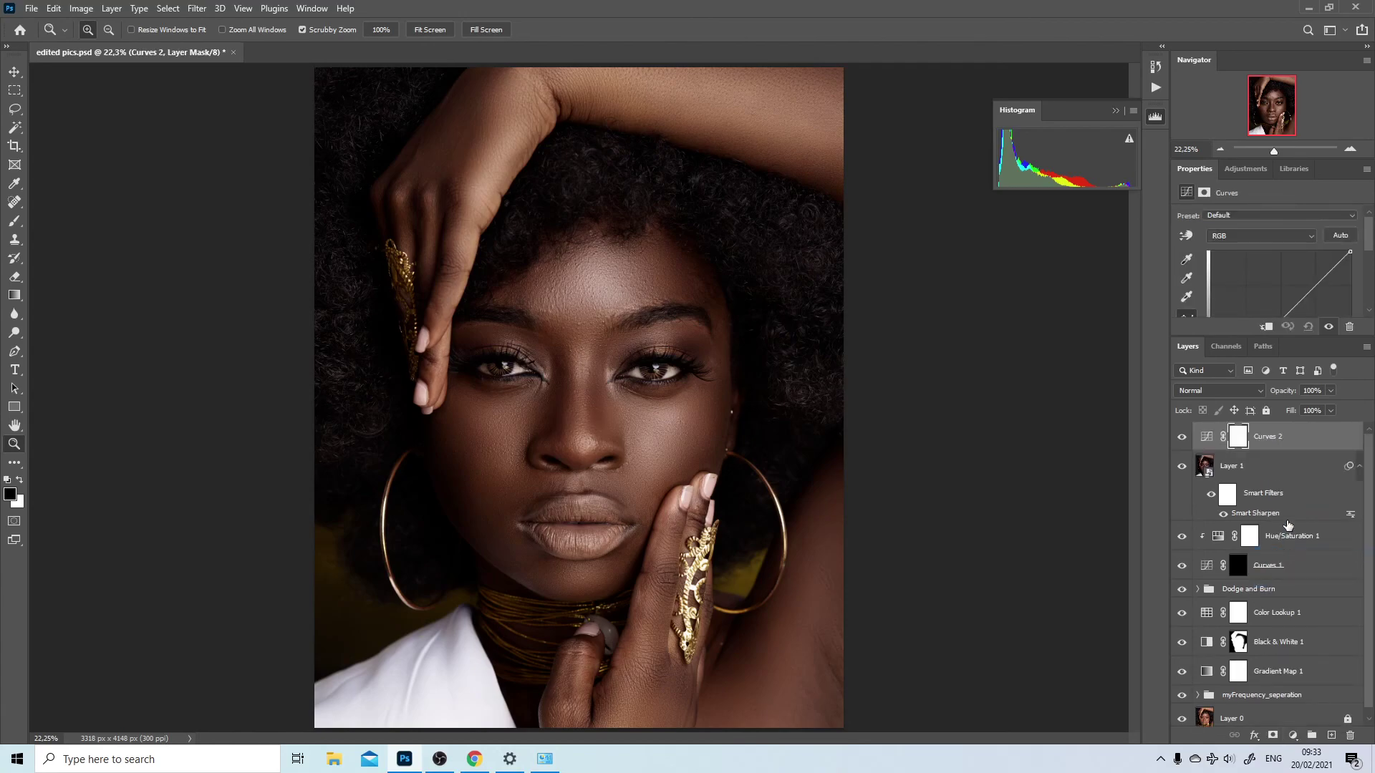
# - Enlarge the curve display and slightly brighten the midtones on Curves 2 with an RGB point at input 114, output 128
pyautogui.moveTo(1249, 337); pyautogui.dragTo(1248, 455)
pyautogui.click(1280, 316)
pyautogui.moveTo(1277, 315); pyautogui.dragTo(1273, 320)
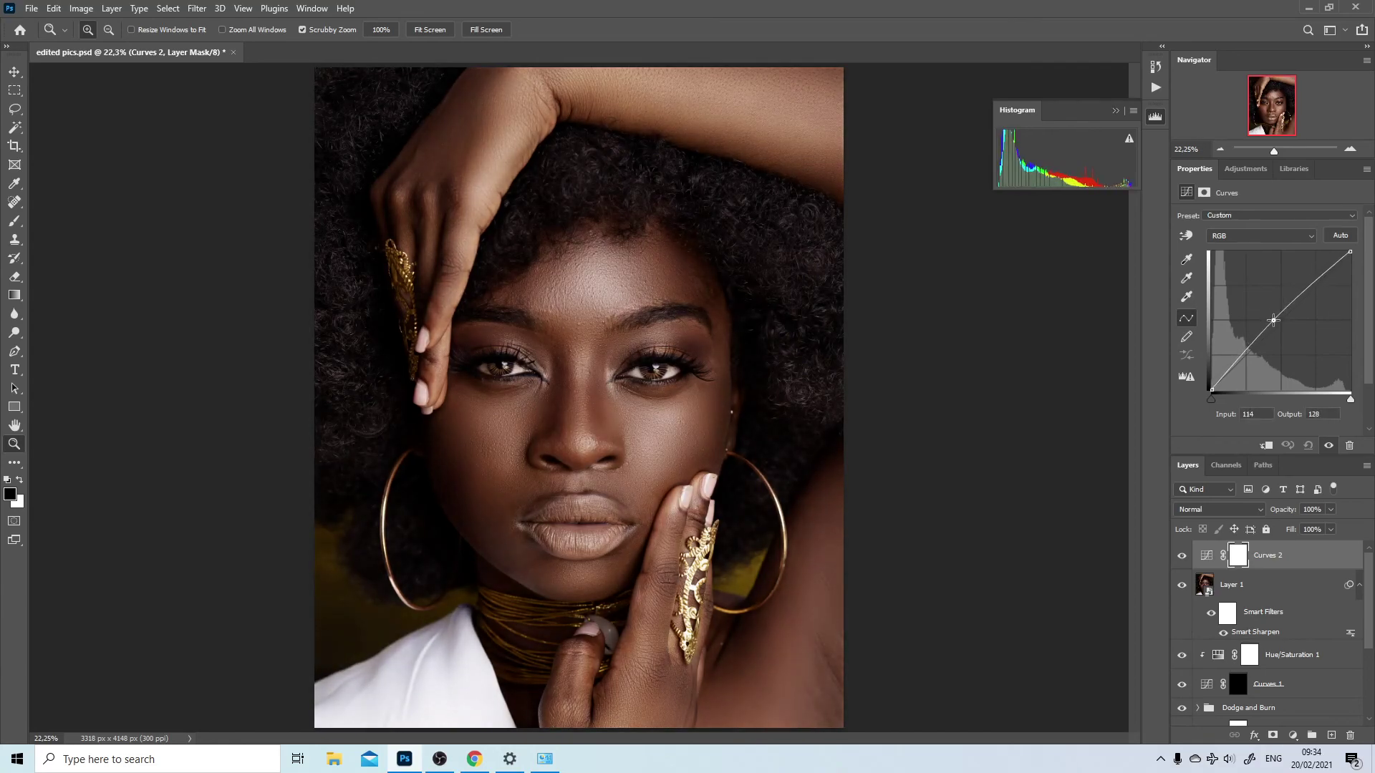